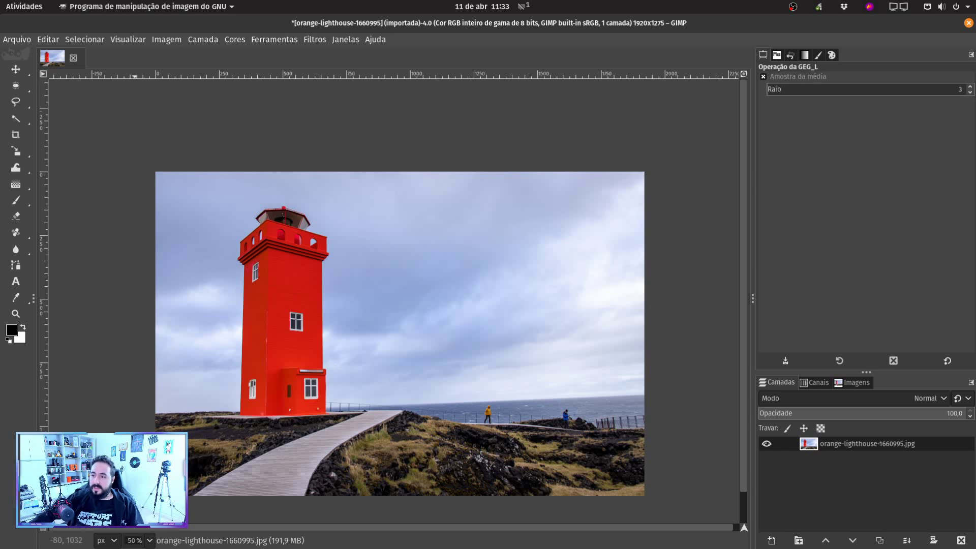
Add the text "DIOLINUX" over the lighthouse and set its font to Bebas Neue
click(16, 282)
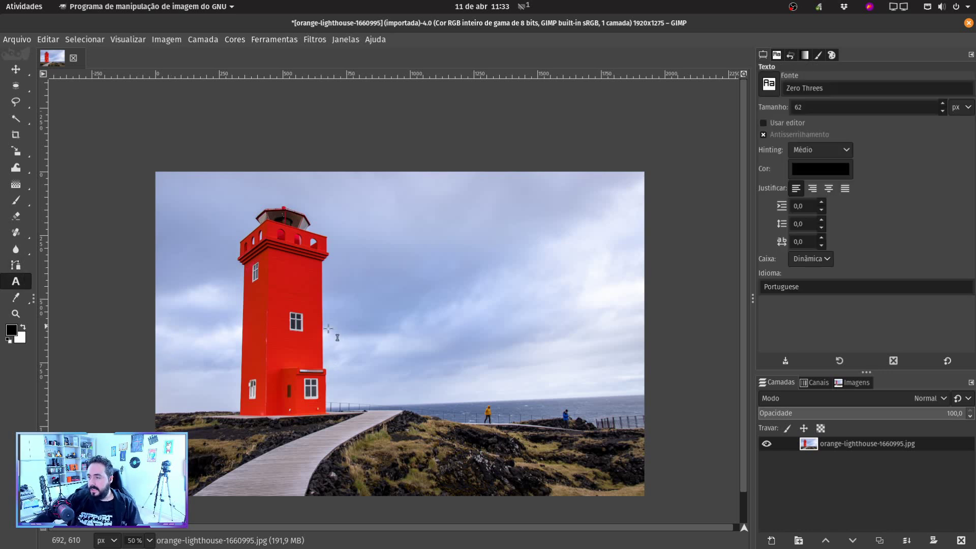
click(300, 321)
text(DIOLINUX)
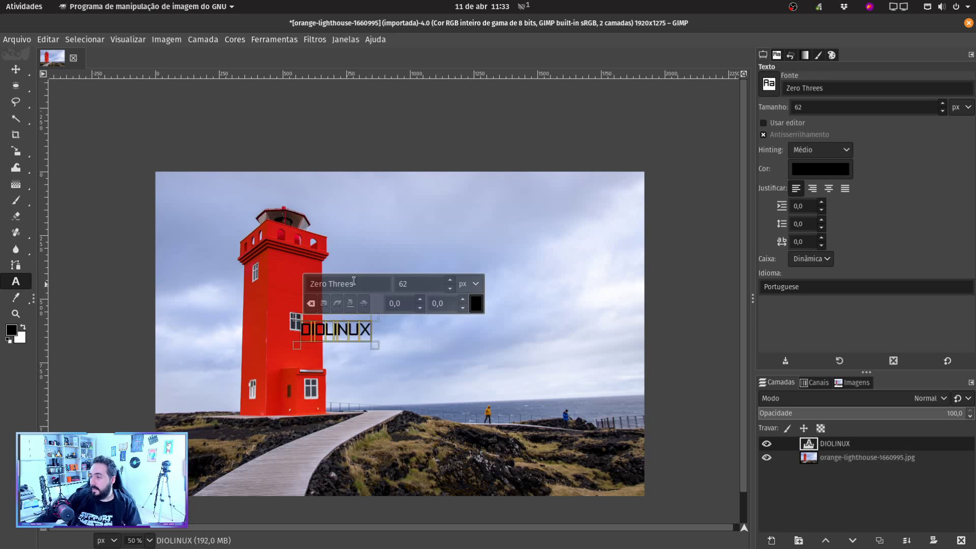
drag(328, 283, 354, 281)
text(bEB)
key(Down)
key(Down)
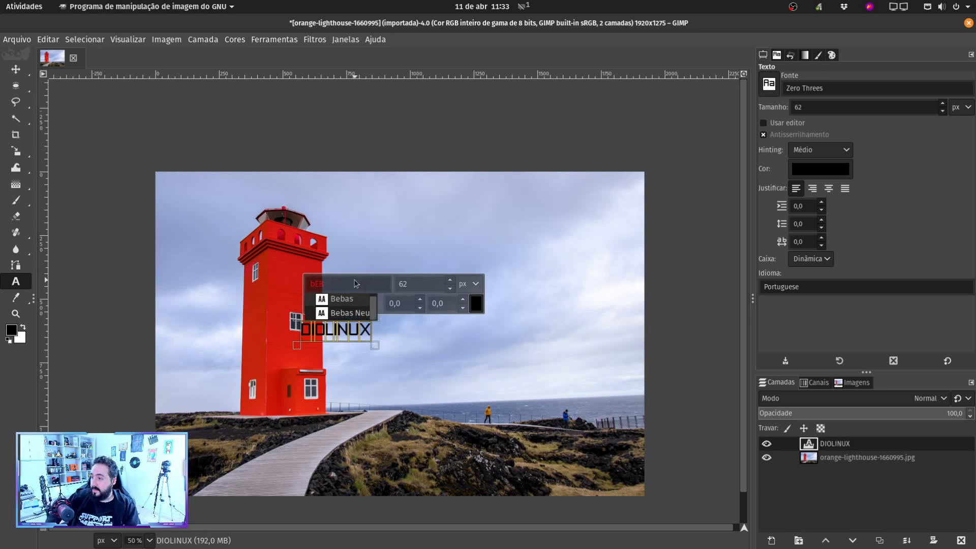
key(Return)
Colour the DIOLINUX text white and enlarge it to 307 px
click(476, 303)
click(490, 388)
click(557, 419)
scroll(450, 283, up, 15)
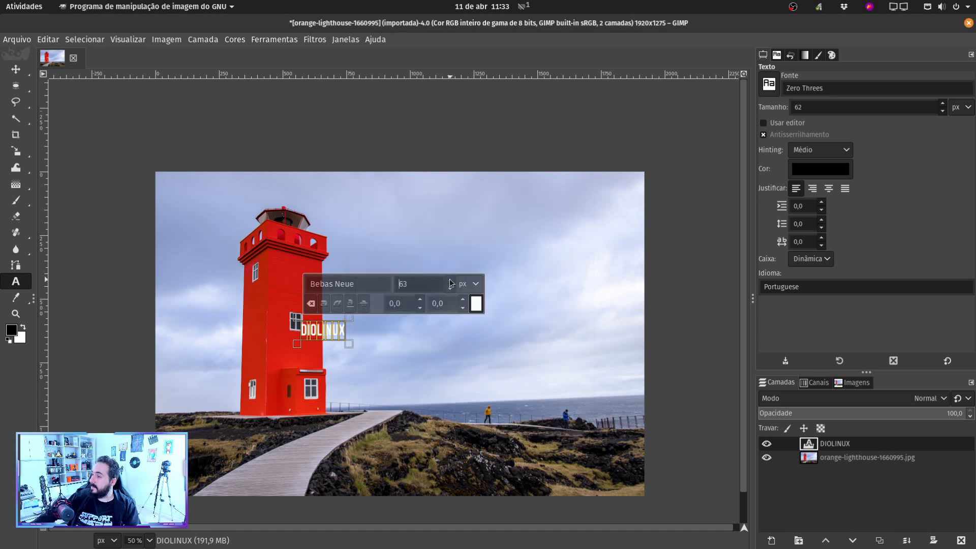
scroll(451, 284, up, 20)
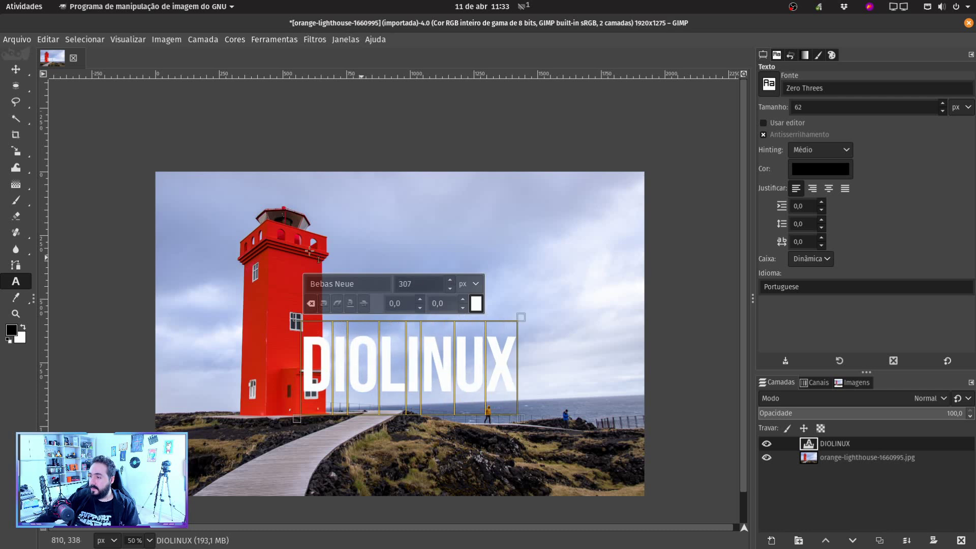
Move the DIOLINUX text layer beside the lighthouse, over the sky just above the sea
click(18, 74)
drag(501, 372, 553, 316)
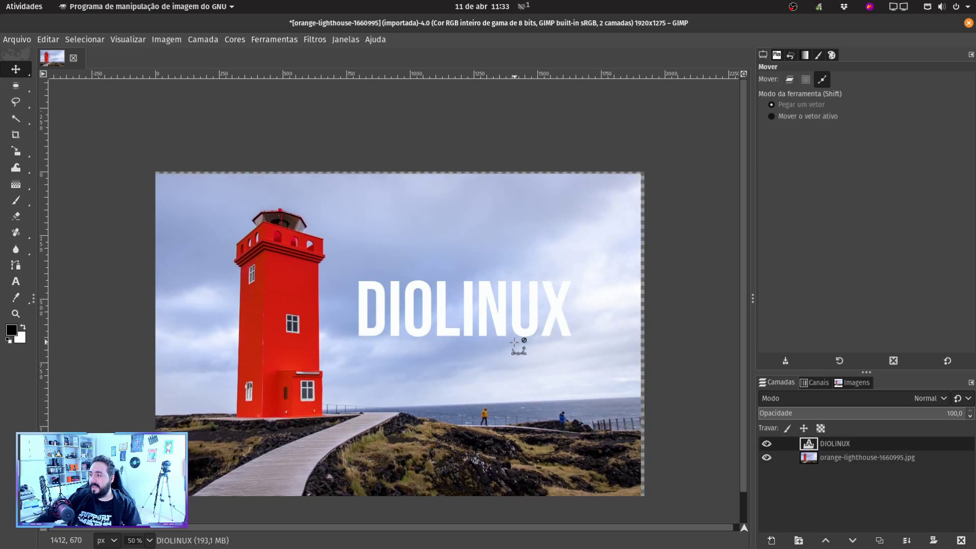
drag(496, 331, 431, 329)
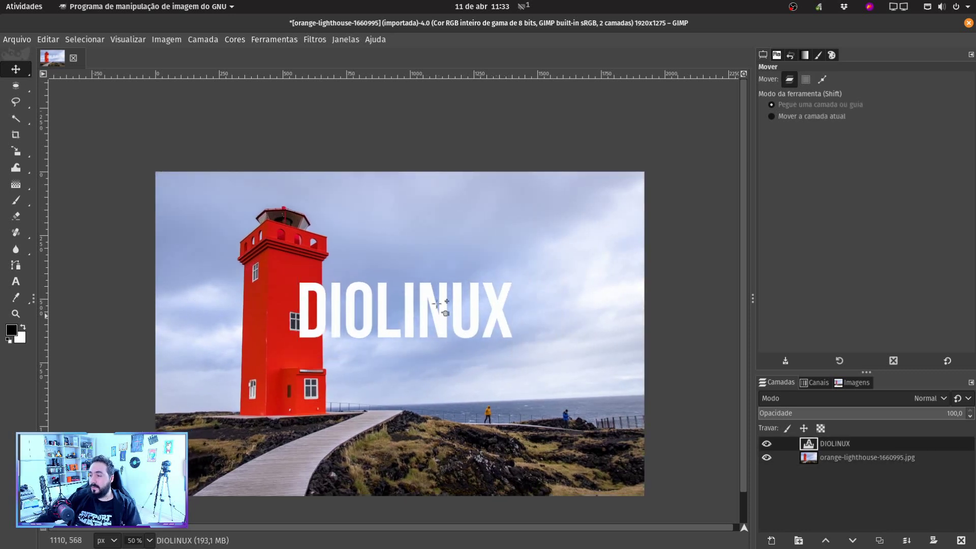
drag(503, 334, 550, 355)
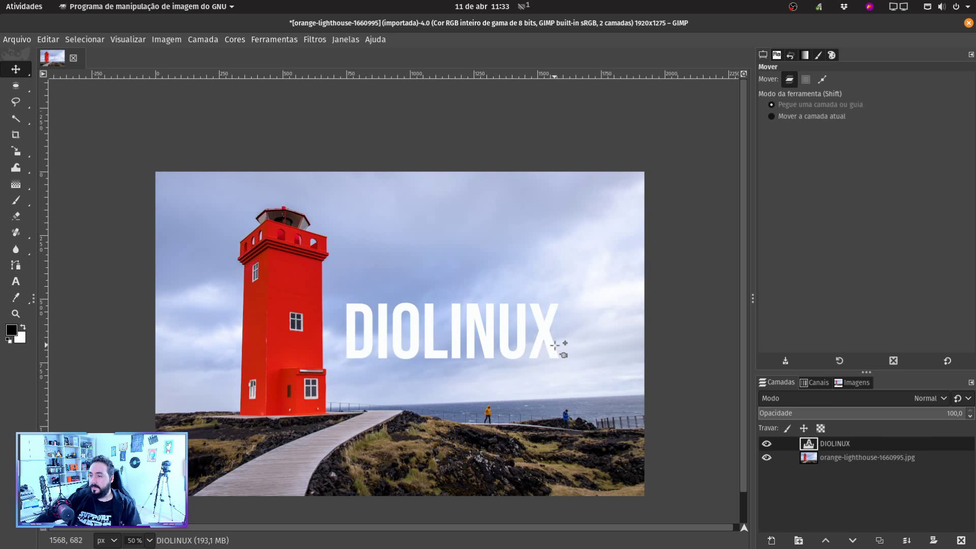
Choose the Blur/Sharpen tool and set its hardness (Dureza) to 52 and strength (Força) to 62
drag(14, 251, 123, 263)
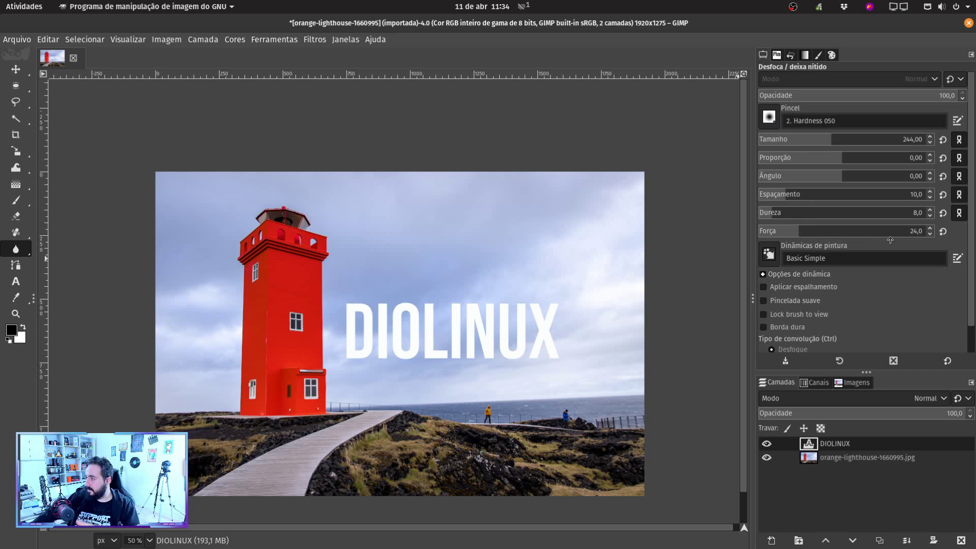
scroll(969, 254, down, 1)
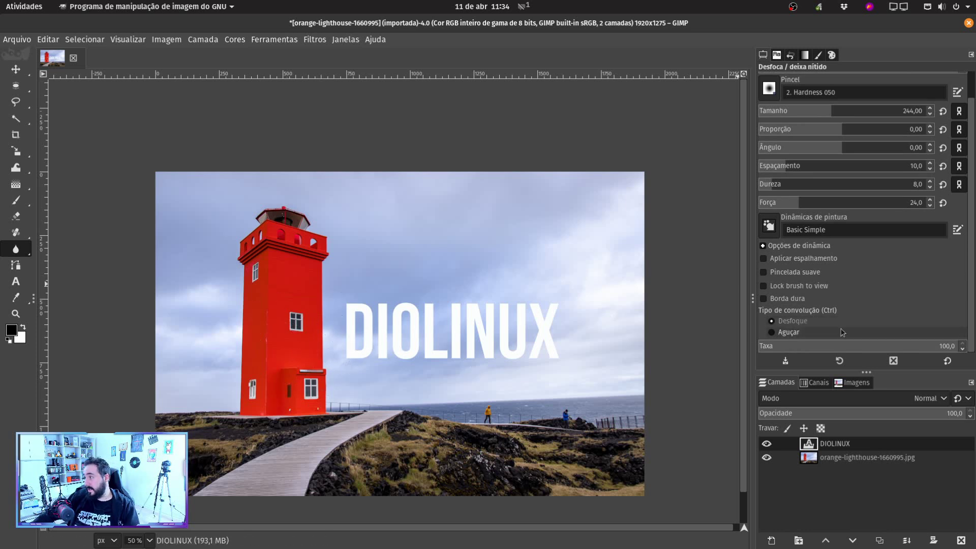
drag(786, 187, 866, 203)
Blur the whole lighthouse tower on the orange-lighthouse-1660995.jpg layer with brush strokes
scroll(336, 266, up, 2)
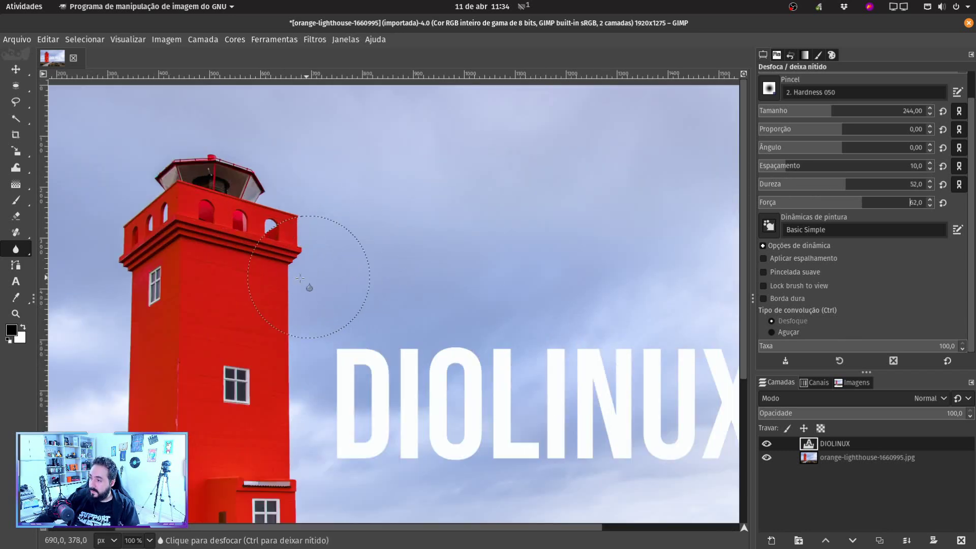
mouse_move(282, 282)
mouse_down()
mouse_move(289, 262)
mouse_move(259, 178)
mouse_move(203, 170)
mouse_move(152, 213)
mouse_move(267, 171)
mouse_move(271, 329)
mouse_move(216, 393)
mouse_up()
click(854, 461)
scroll(218, 391, down, 5)
mouse_move(285, 316)
mouse_down()
mouse_move(254, 311)
mouse_move(223, 217)
mouse_move(202, 248)
mouse_move(188, 177)
mouse_move(230, 177)
mouse_move(235, 146)
mouse_move(201, 199)
mouse_up()
scroll(258, 483, up, 4)
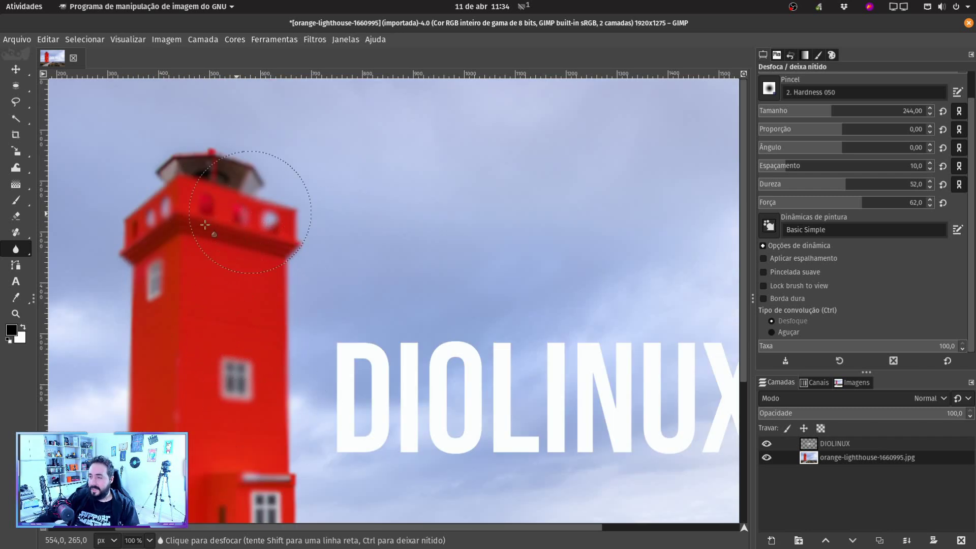
scroll(261, 344, down, 4)
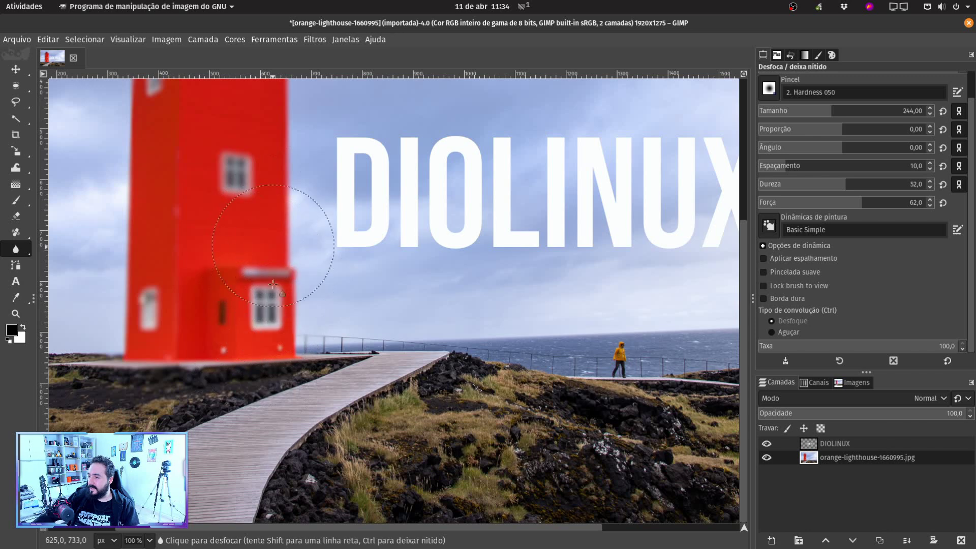
scroll(318, 268, down, 3)
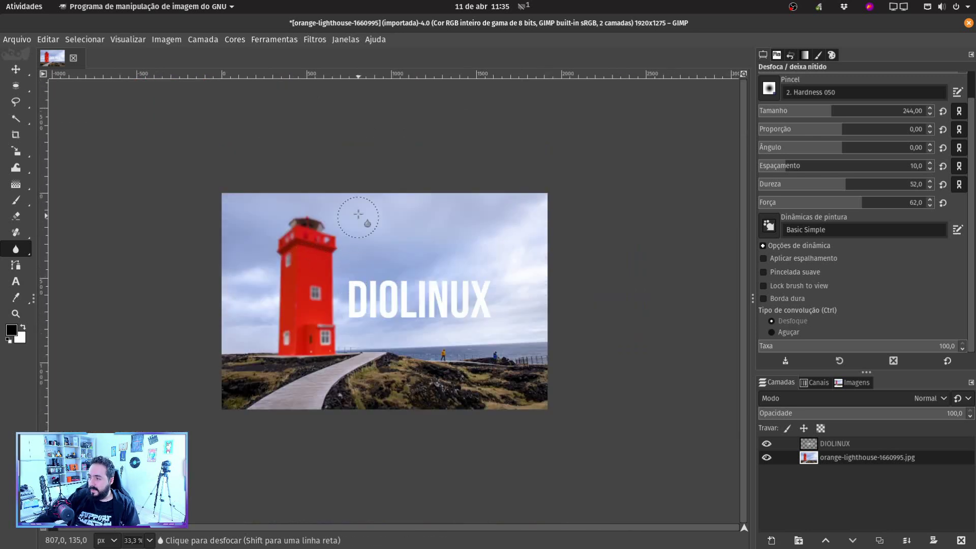
Revert the blur strokes on the lighthouse through the undo history
click(791, 55)
scroll(805, 126, up, 5)
click(812, 165)
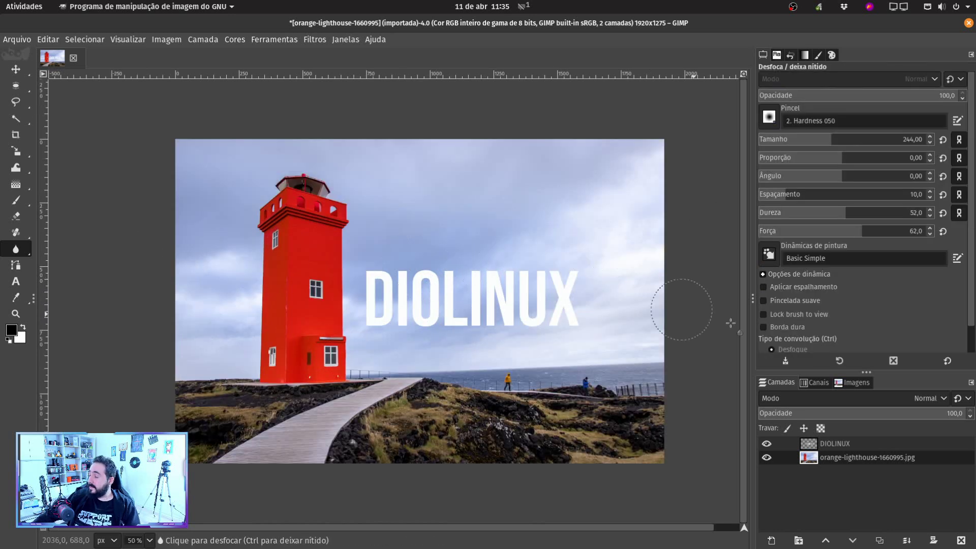
Switch the convolve type to Aguçar (sharpen) and sharpen the lighthouse's lower wall around the corner edge
scroll(783, 315, down, 2)
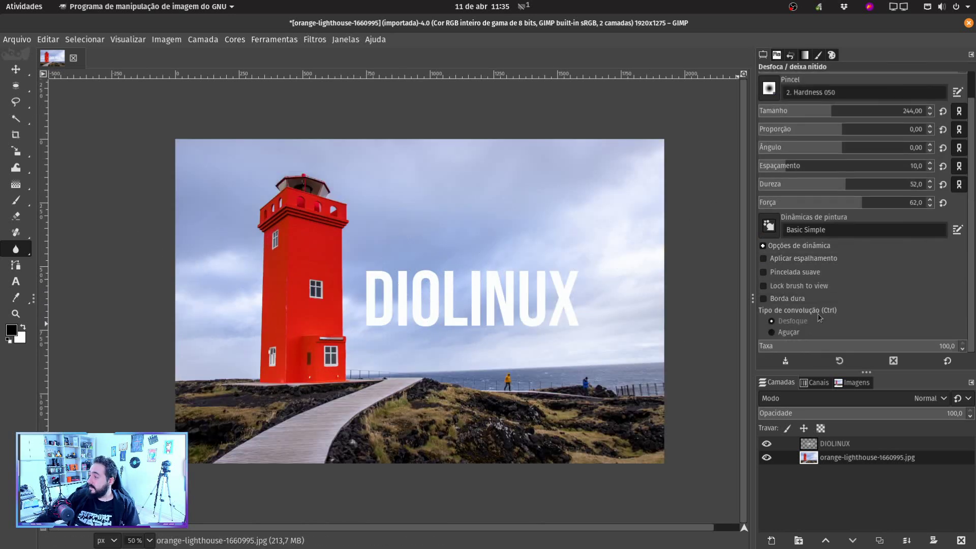
click(772, 333)
scroll(313, 355, up, 2)
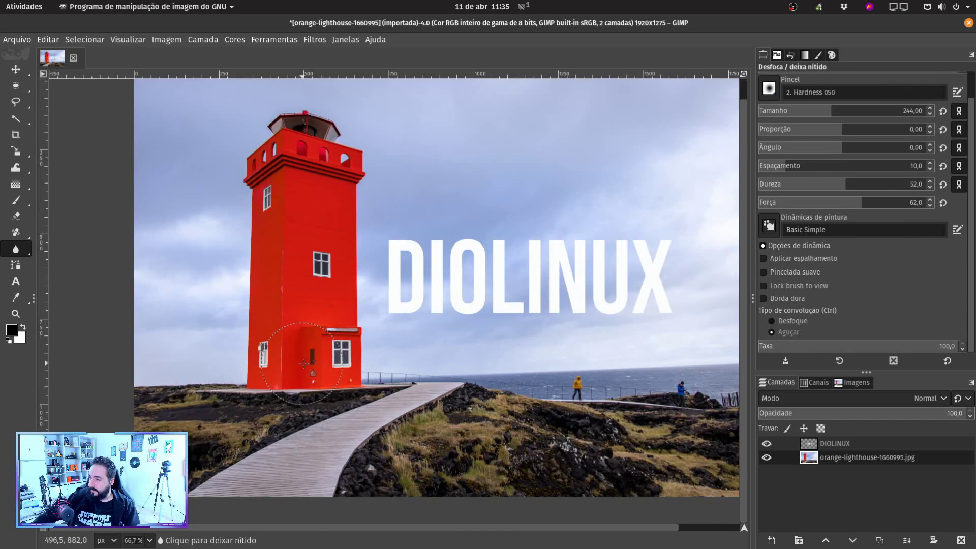
scroll(314, 354, down, 1)
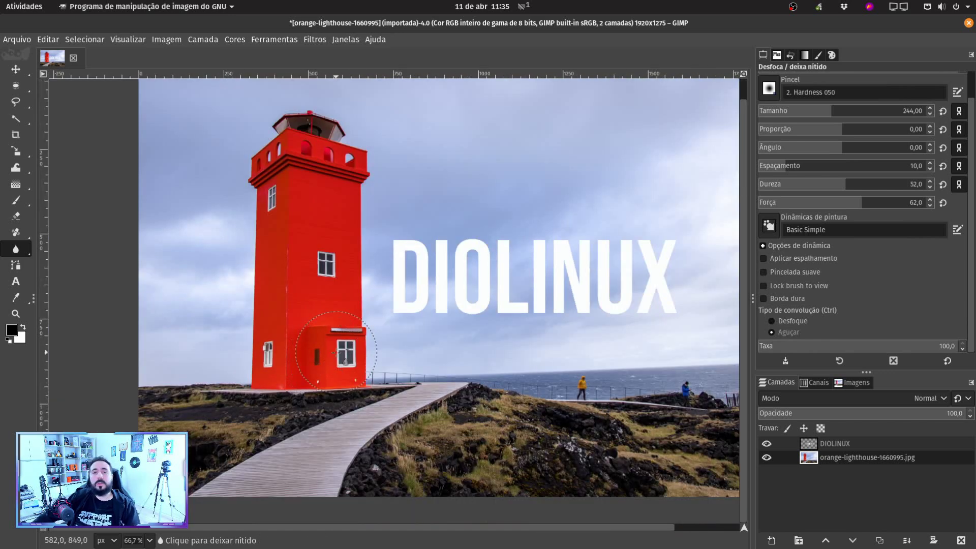
scroll(311, 356, up, 1)
scroll(300, 358, up, 2)
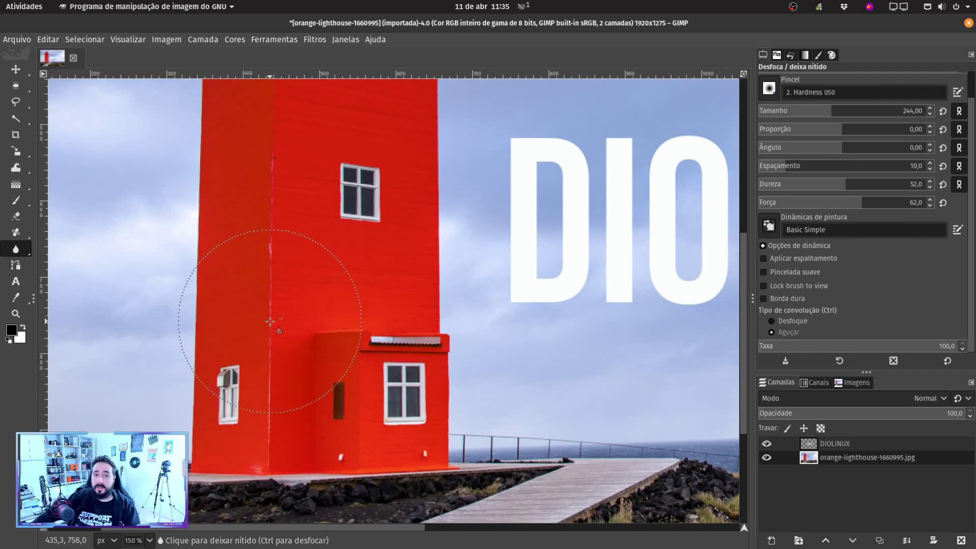
mouse_move(270, 322)
mouse_down()
mouse_move(265, 249)
mouse_move(275, 328)
mouse_move(265, 205)
mouse_move(267, 351)
mouse_move(254, 353)
mouse_move(234, 305)
mouse_up()
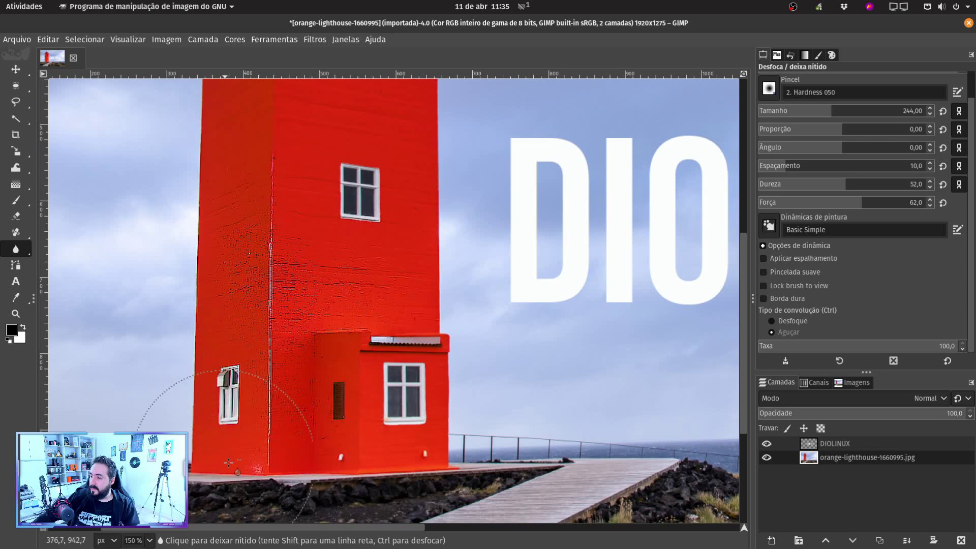
Continue sharpening the rest of the lighthouse, covering the annex, windows, upper walls and lantern room
scroll(286, 311, up, 10)
mouse_move(311, 424)
mouse_down()
mouse_move(338, 418)
mouse_move(407, 361)
mouse_move(342, 341)
mouse_move(290, 366)
mouse_move(293, 330)
mouse_move(231, 508)
mouse_move(265, 473)
mouse_move(257, 263)
mouse_move(281, 281)
mouse_move(230, 272)
mouse_move(371, 266)
mouse_move(394, 356)
mouse_up()
scroll(402, 379, down, 10)
mouse_move(405, 251)
mouse_down()
mouse_move(393, 248)
mouse_move(419, 258)
mouse_up()
scroll(422, 260, up, 10)
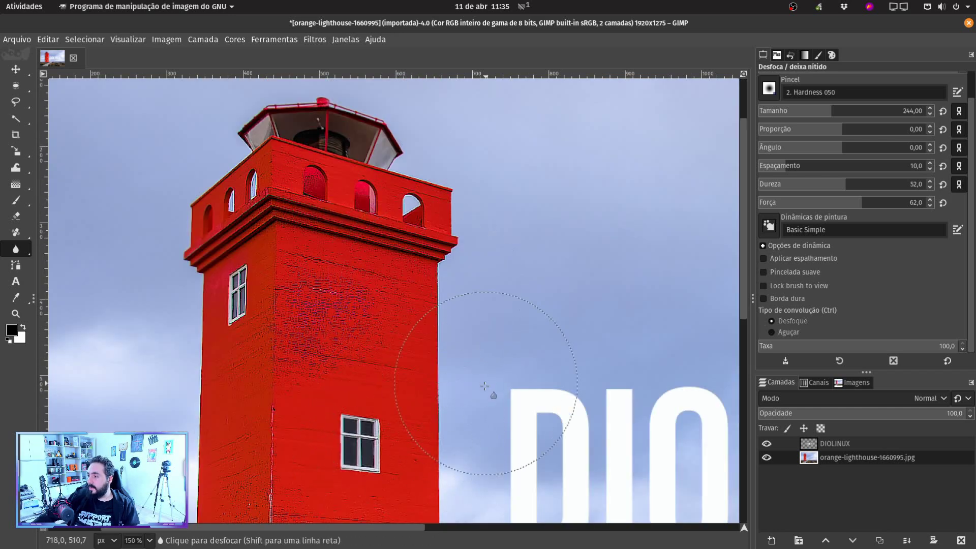
scroll(478, 402, down, 2)
drag(370, 350, 334, 308)
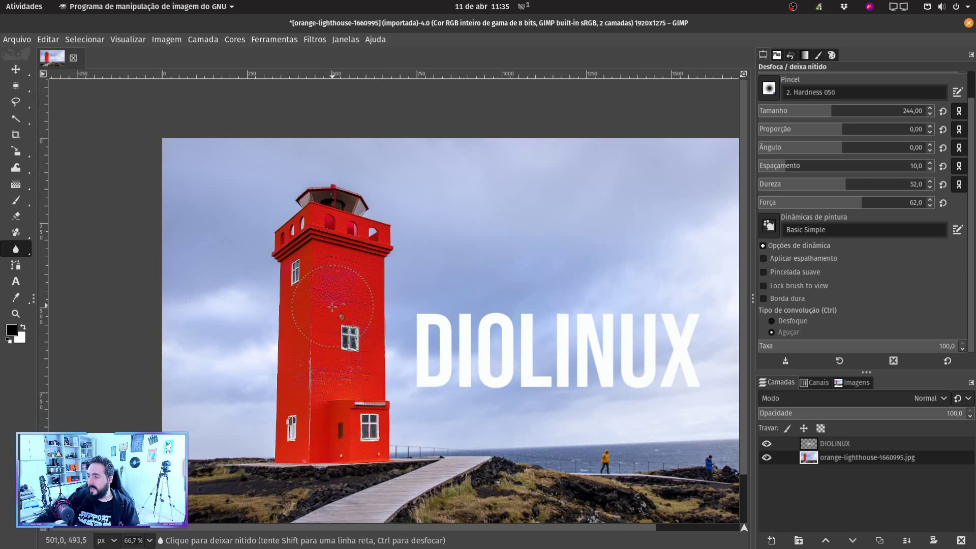
scroll(429, 366, down, 2)
scroll(522, 388, up, 2)
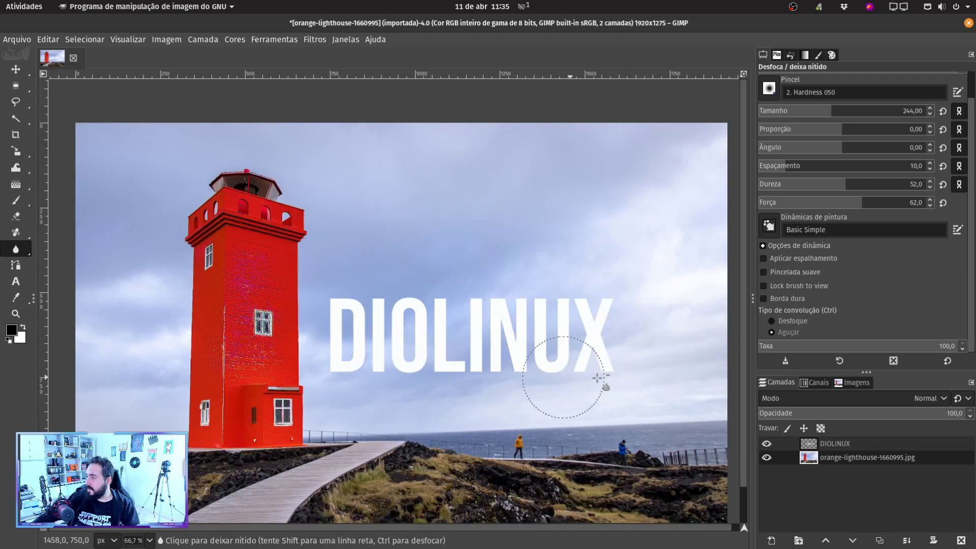
Switch the convolve type to Desfoque (blur) and brush over the oversharpened lighthouse wall
drag(801, 350, 961, 348)
click(805, 324)
mouse_move(269, 328)
mouse_down()
mouse_move(240, 374)
mouse_move(282, 273)
mouse_move(265, 178)
mouse_move(218, 213)
mouse_up()
Undo all blur and sharpen strokes, returning the history to the text layer move (Mover camada de texto)
key(ctrl+z)
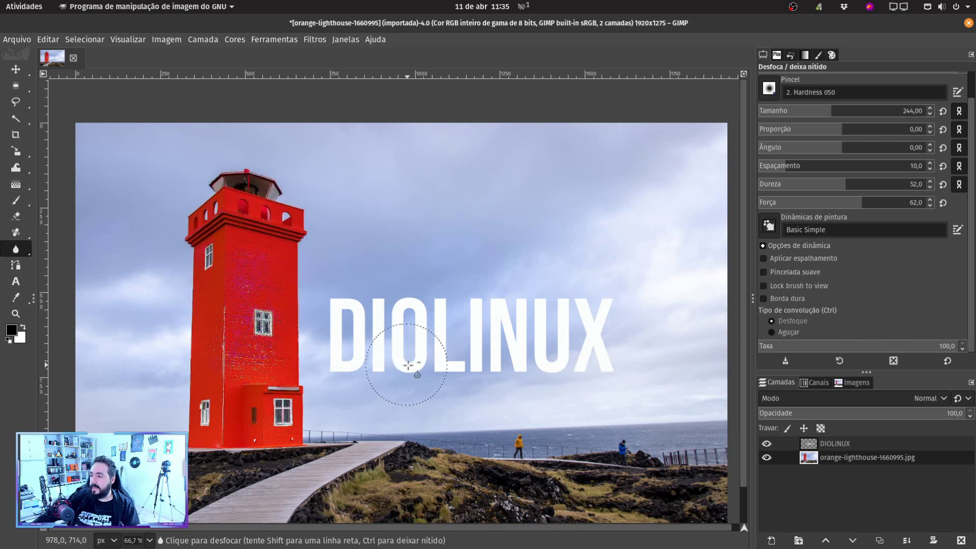
scroll(409, 367, down, 1)
key(ctrl+z)
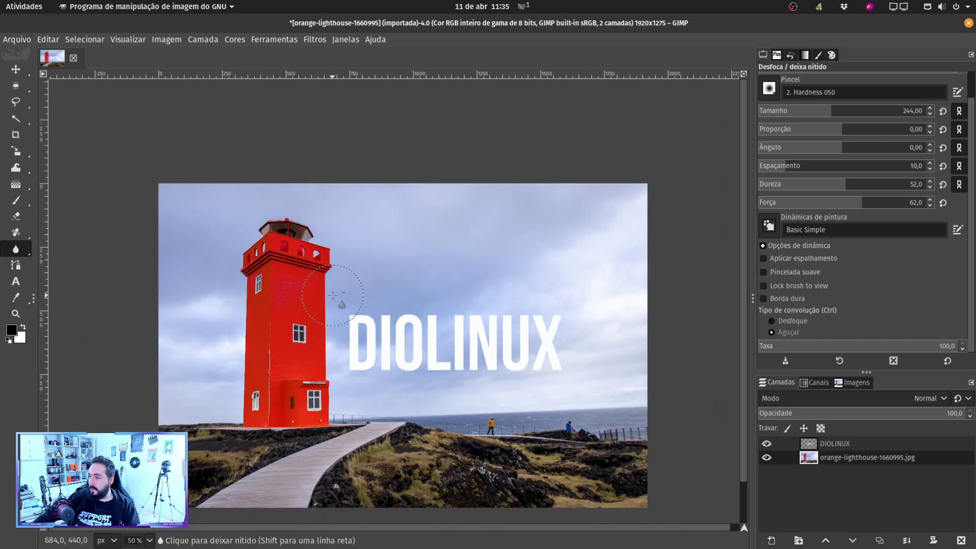
click(789, 56)
scroll(802, 155, up, 5)
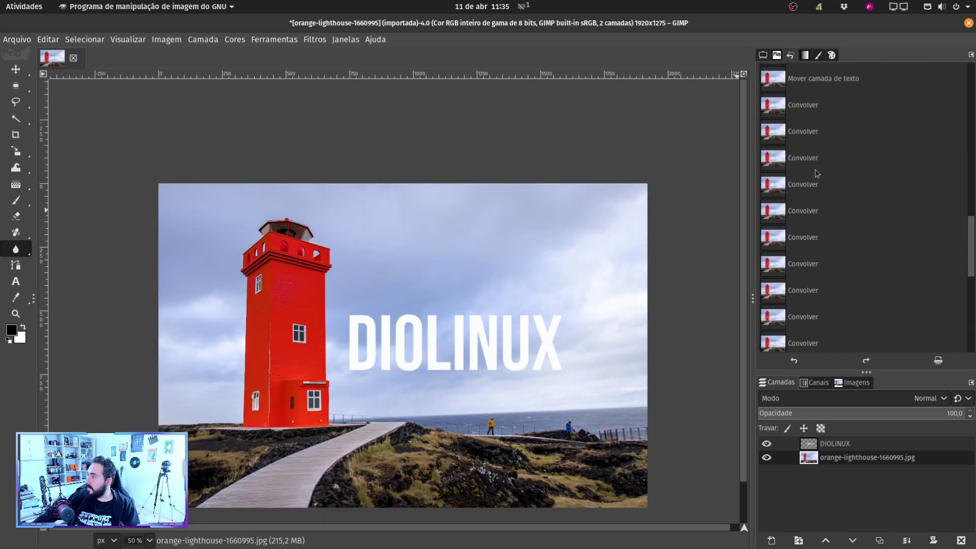
click(809, 287)
Try the Smudge tool (Borrar) along the lighthouse wall's edge facing away from the text
key(m)
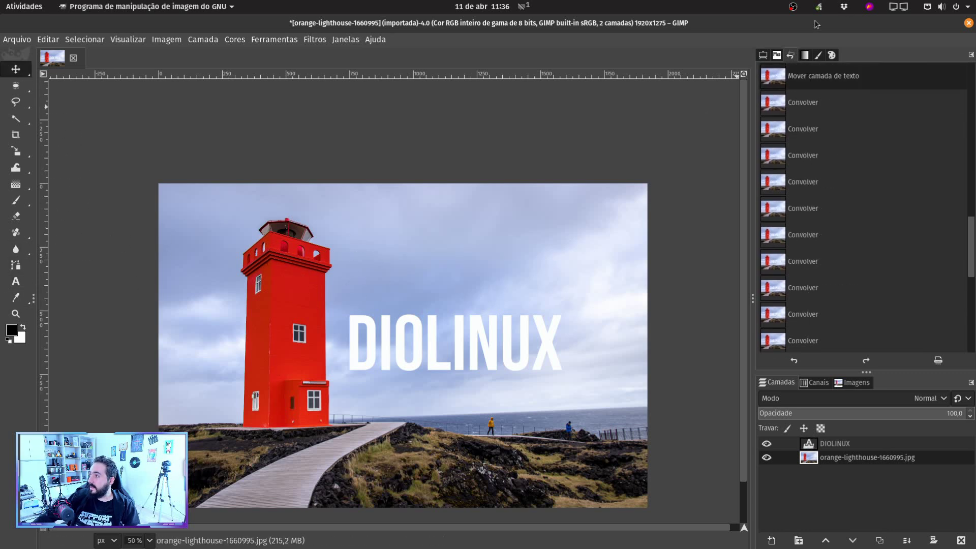
click(763, 56)
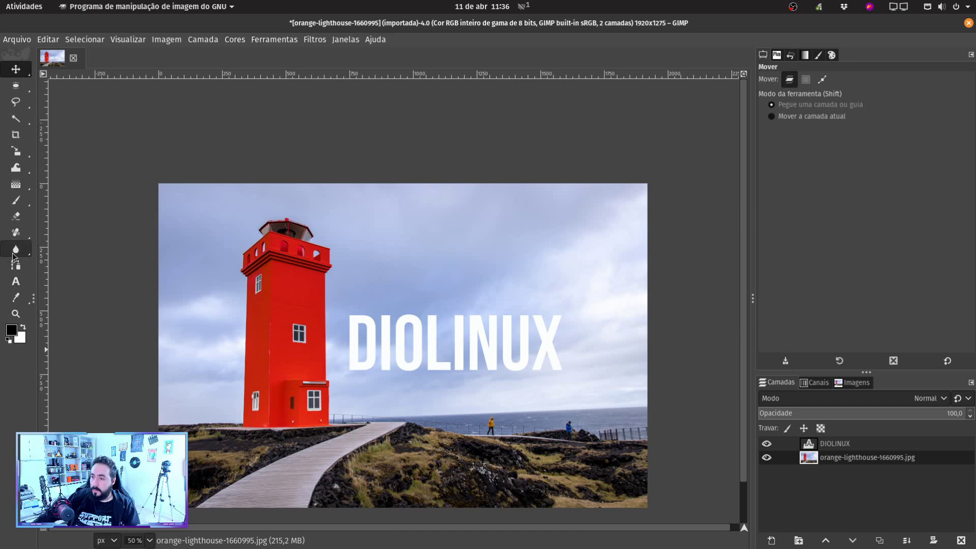
mouse_move(16, 248)
click(143, 249)
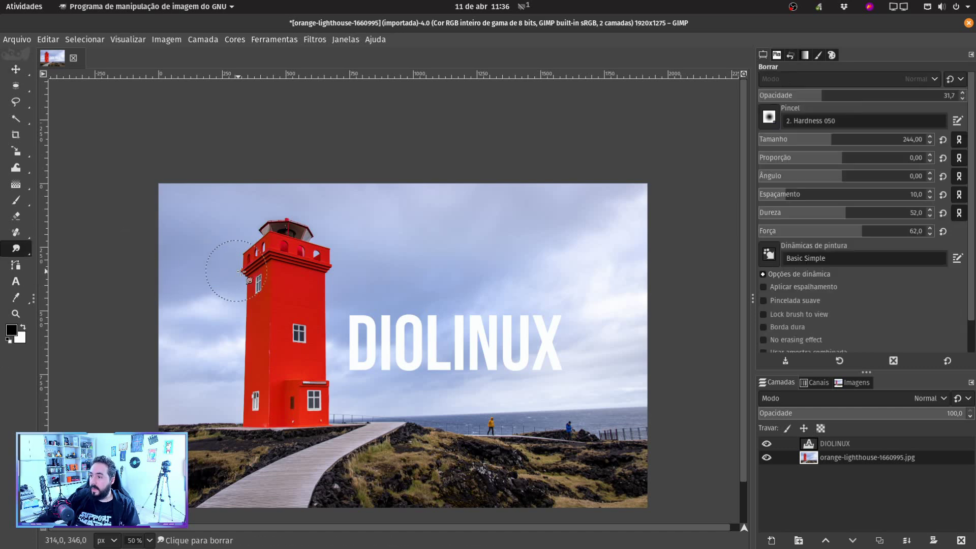
scroll(198, 319, up, 3)
scroll(253, 318, down, 2)
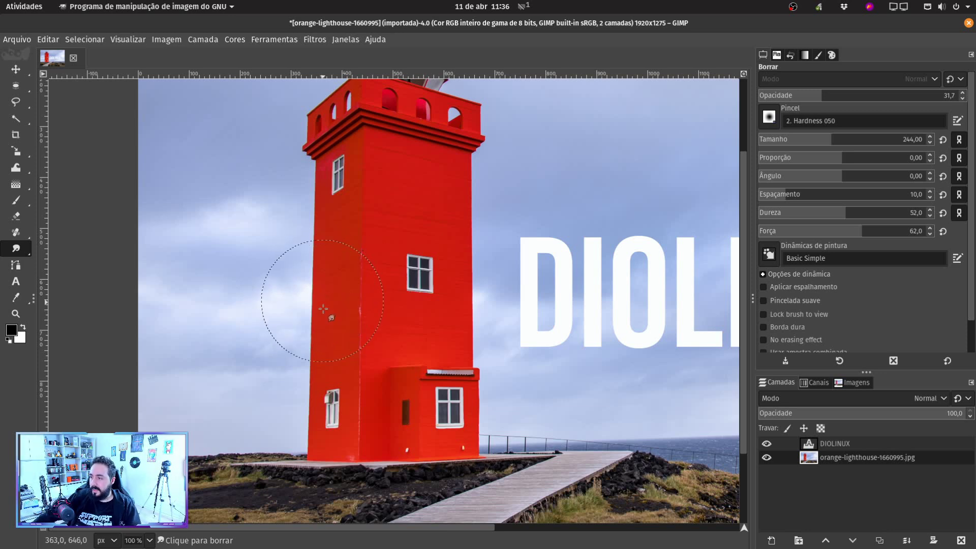
key(2)
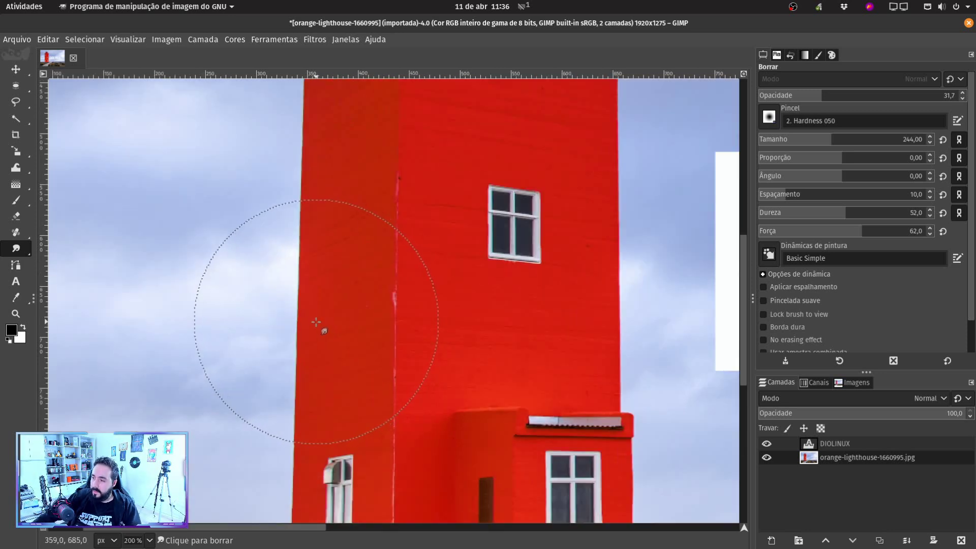
mouse_move(296, 290)
mouse_down()
mouse_move(279, 306)
mouse_move(318, 265)
mouse_move(267, 338)
mouse_move(329, 252)
mouse_move(281, 347)
mouse_move(315, 243)
mouse_move(290, 382)
mouse_move(320, 236)
mouse_move(276, 407)
mouse_move(324, 258)
mouse_move(300, 410)
mouse_up()
scroll(382, 379, down, 4)
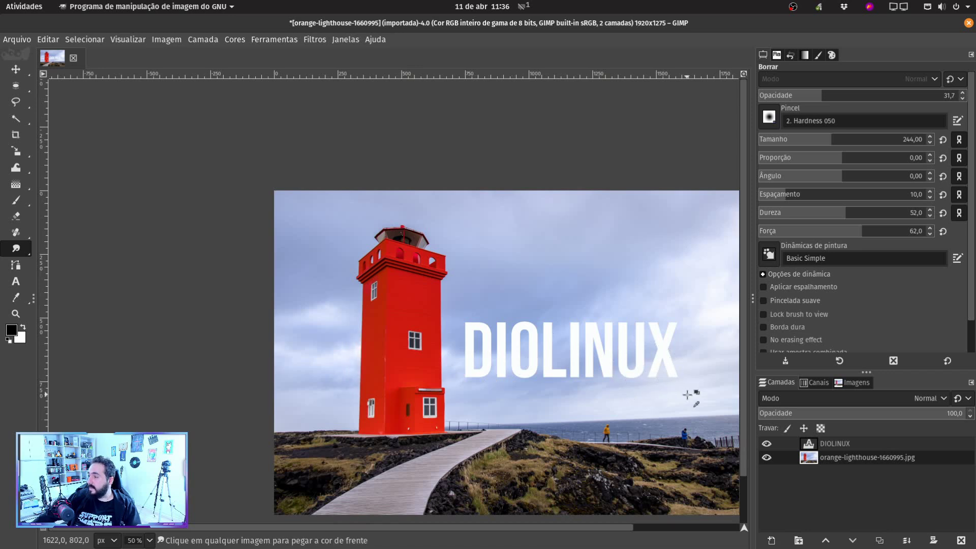
Duplicate the DIOLINUX text layer
scroll(684, 398, up, 2)
scroll(611, 370, down, 2)
scroll(601, 389, up, 2)
scroll(582, 506, down, 2)
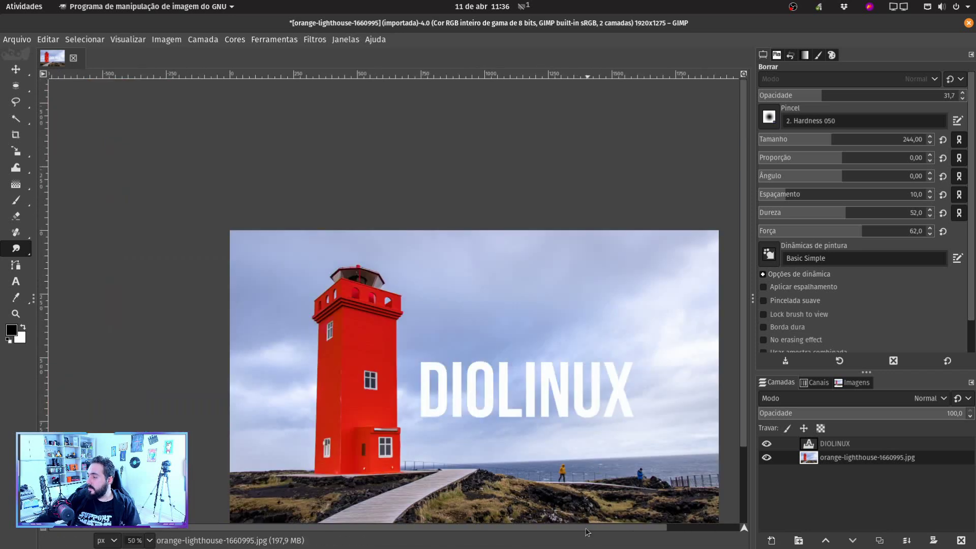
scroll(586, 527, down, 2)
scroll(442, 416, down, 2)
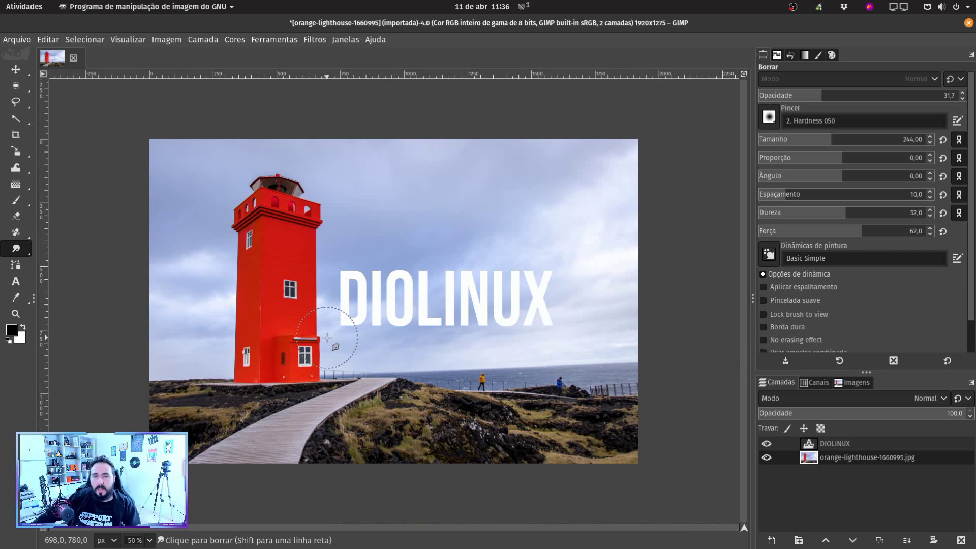
click(825, 446)
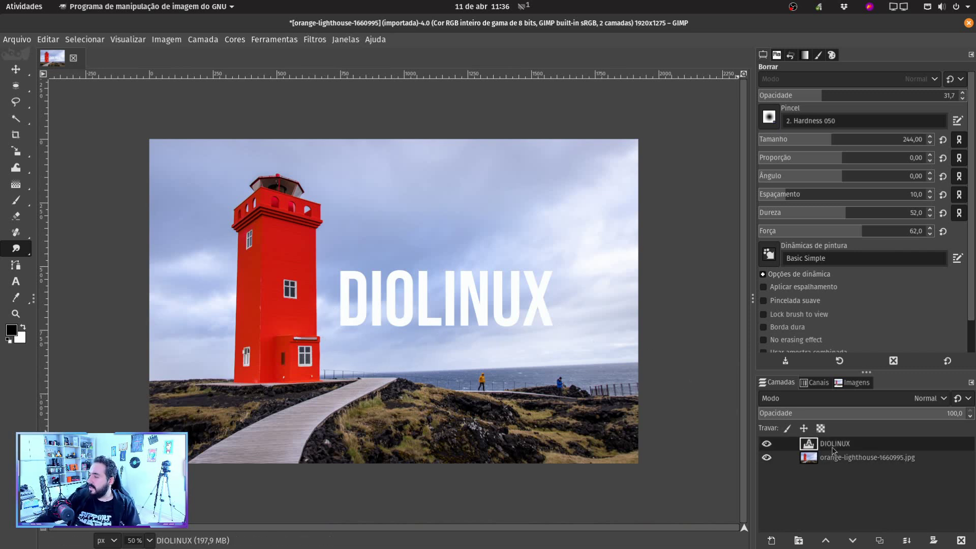
right_click(845, 448)
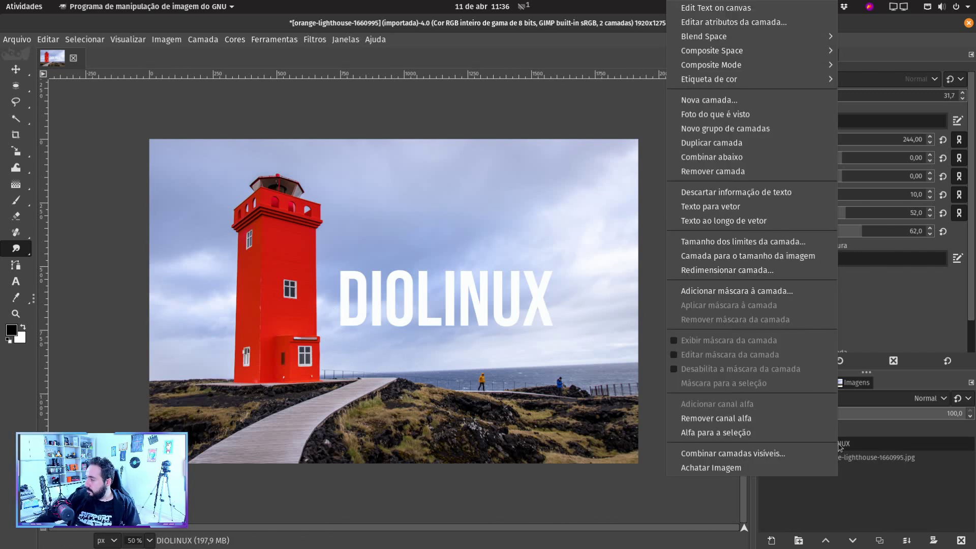
click(742, 143)
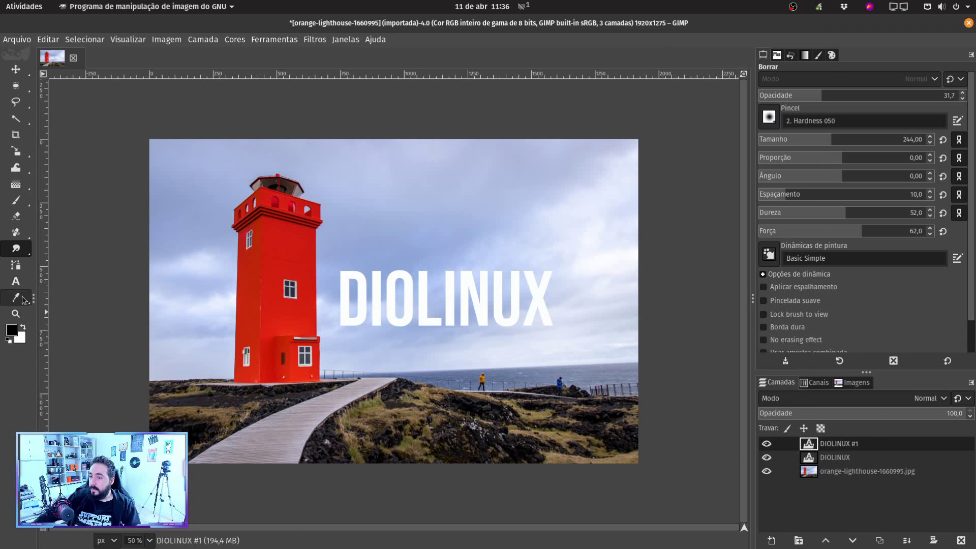
Change the text colour of the duplicated DIOLINUX layer to red using the saved red swatch
click(15, 280)
click(421, 316)
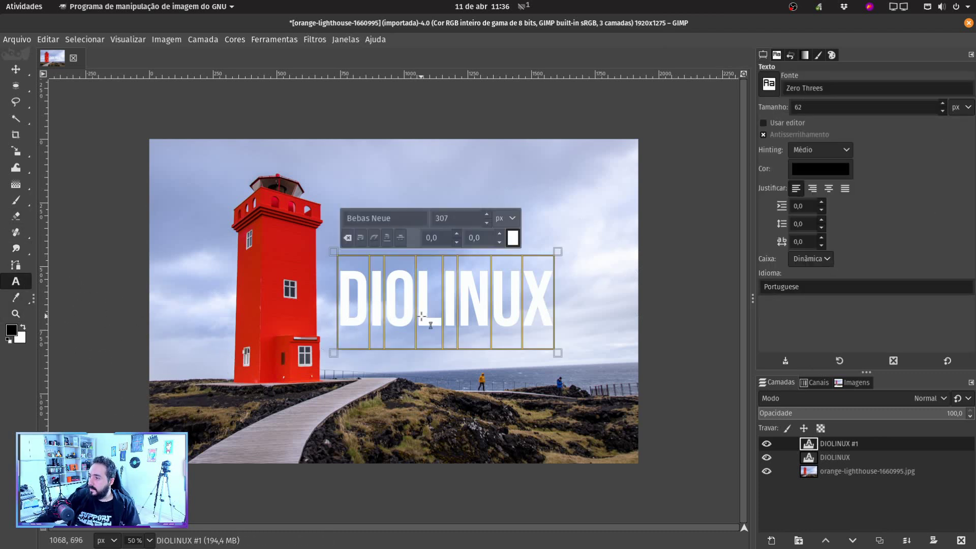
click(513, 238)
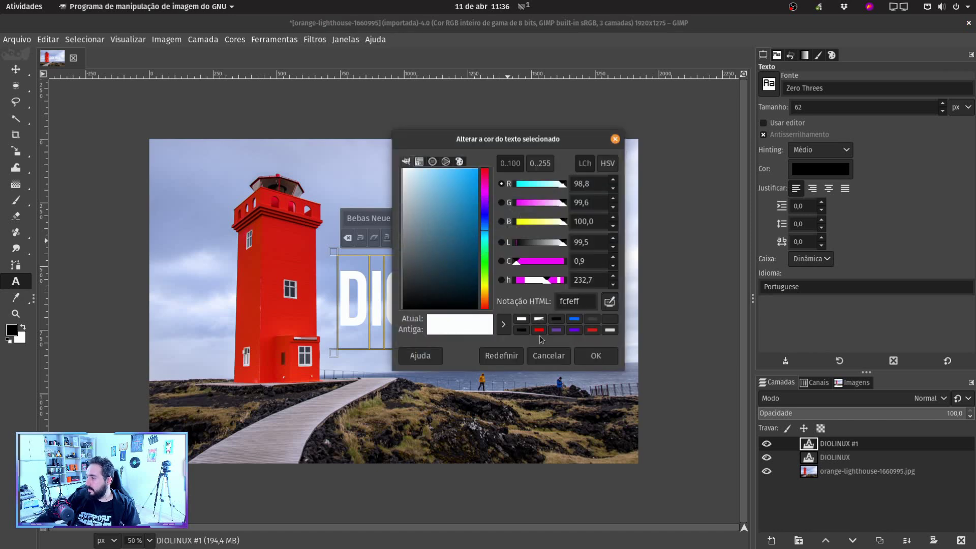
click(539, 330)
click(595, 355)
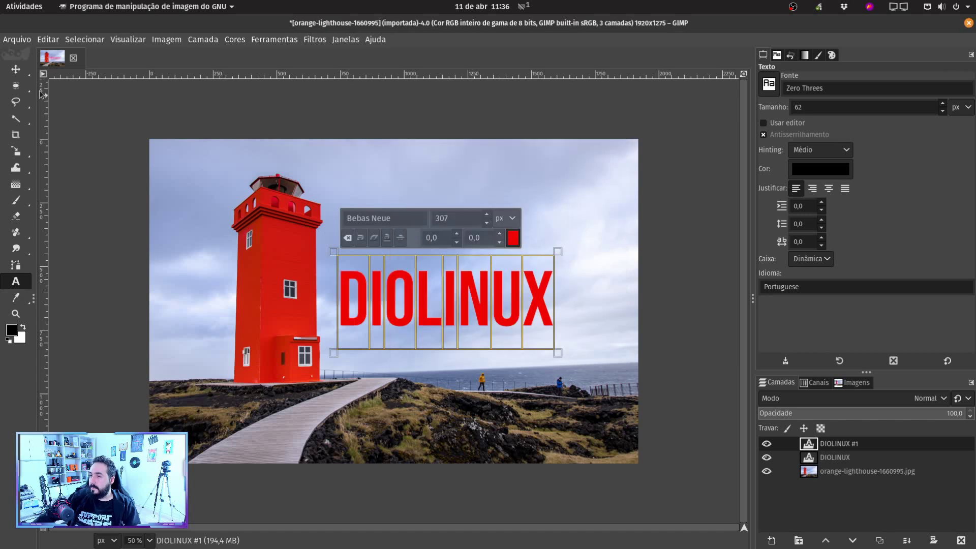
Move the red DIOLINUX #1 layer below the white DIOLINUX layer and select the white one
click(16, 69)
drag(837, 448, 838, 470)
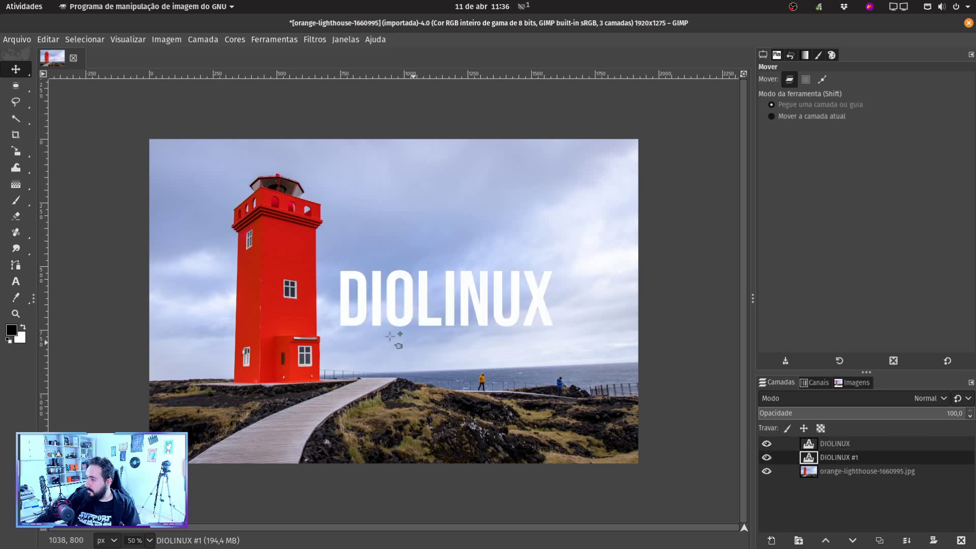
click(833, 446)
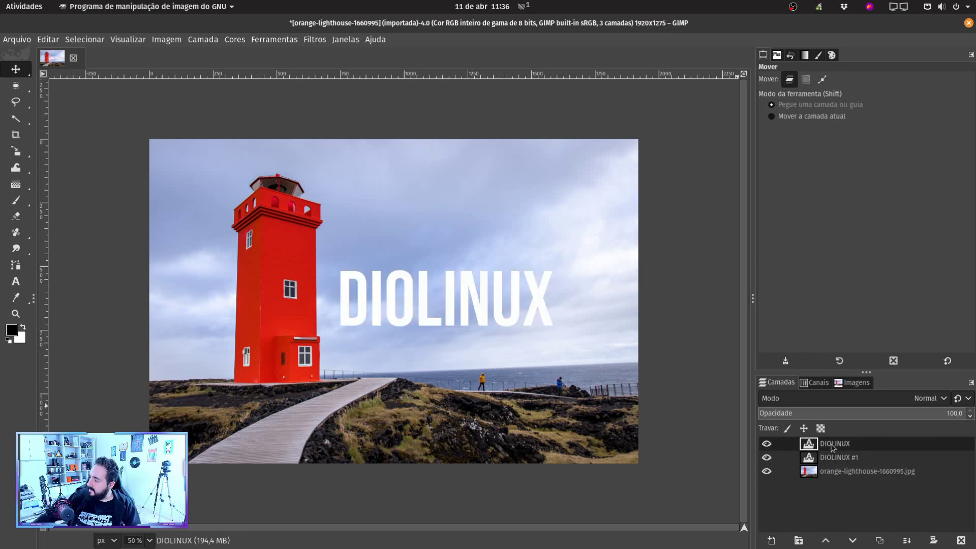
Hide the white DIOLINUX layer and discard the text information of the red DIOLINUX #1 layer
click(766, 444)
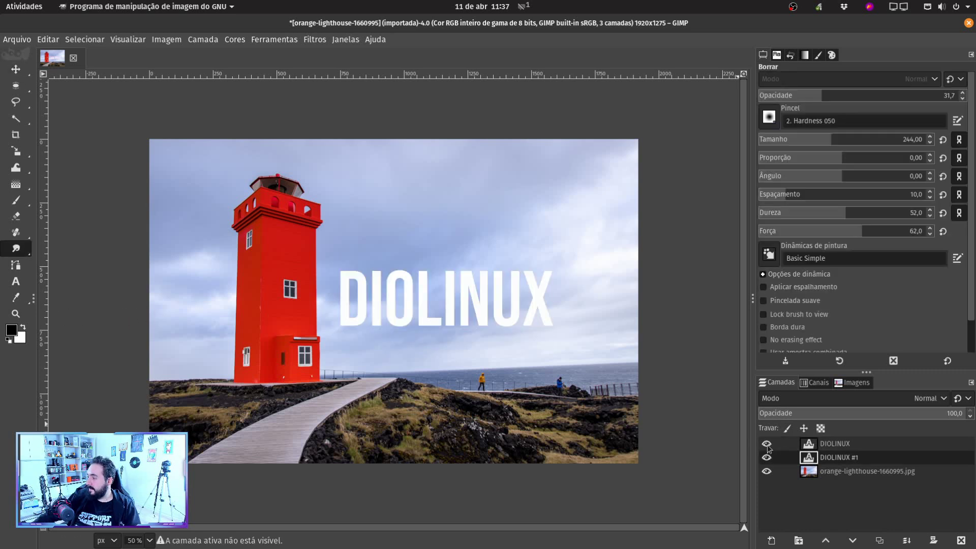
click(766, 445)
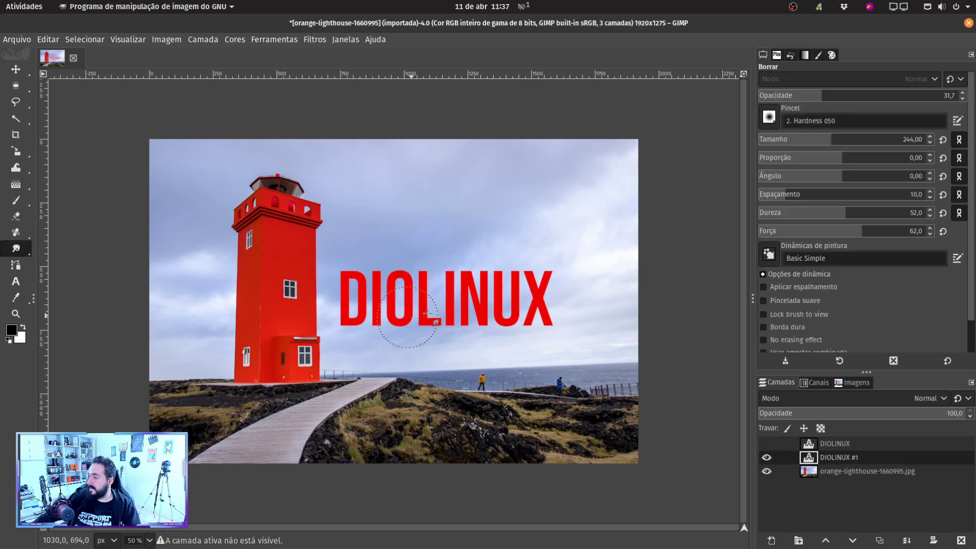
click(767, 457)
click(767, 457)
right_click(847, 460)
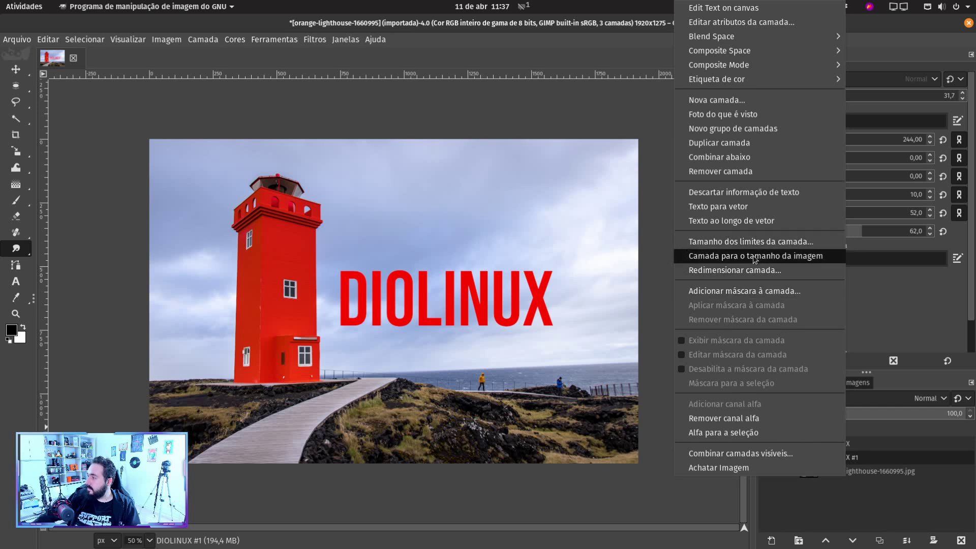
click(806, 202)
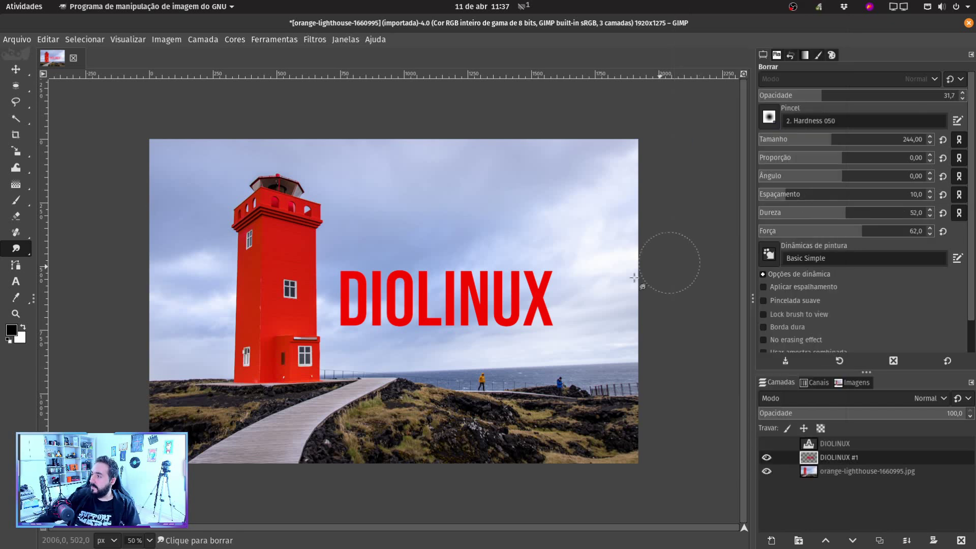
Smudge the letters of the red DIOLINUX text vertically, undoing the first trial stroke
mouse_move(533, 301)
mouse_down()
mouse_move(540, 279)
mouse_move(542, 311)
mouse_move(499, 317)
mouse_move(447, 300)
mouse_move(349, 320)
mouse_move(327, 276)
mouse_move(412, 300)
mouse_move(349, 329)
mouse_move(370, 317)
mouse_move(355, 267)
mouse_move(357, 316)
mouse_move(352, 272)
mouse_move(396, 323)
mouse_move(440, 295)
mouse_move(459, 346)
mouse_move(431, 345)
mouse_move(507, 316)
mouse_move(513, 344)
mouse_move(559, 287)
mouse_up()
key(ctrl+z)
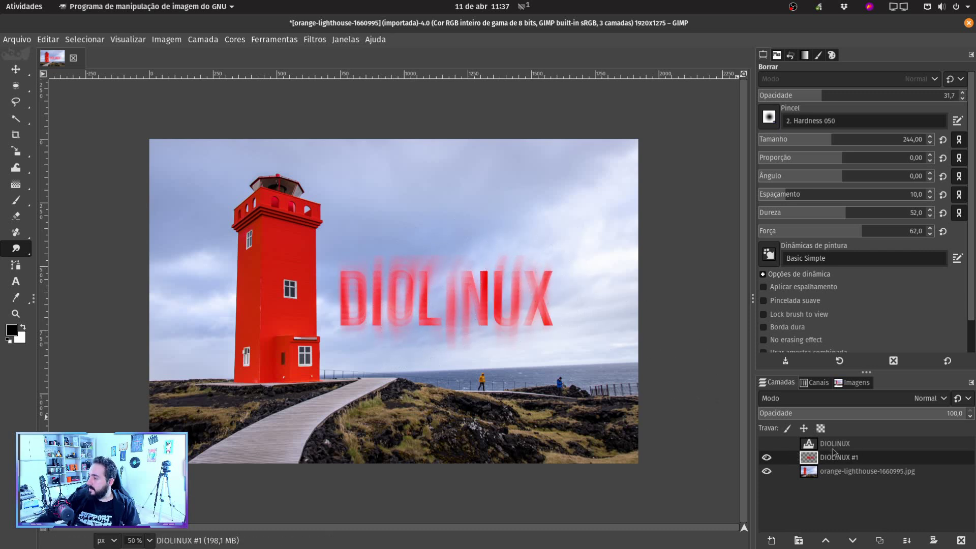
Try smudging the red copy outward behind the shown white DIOLINUX text, and undo back to the hidden white layer
click(767, 443)
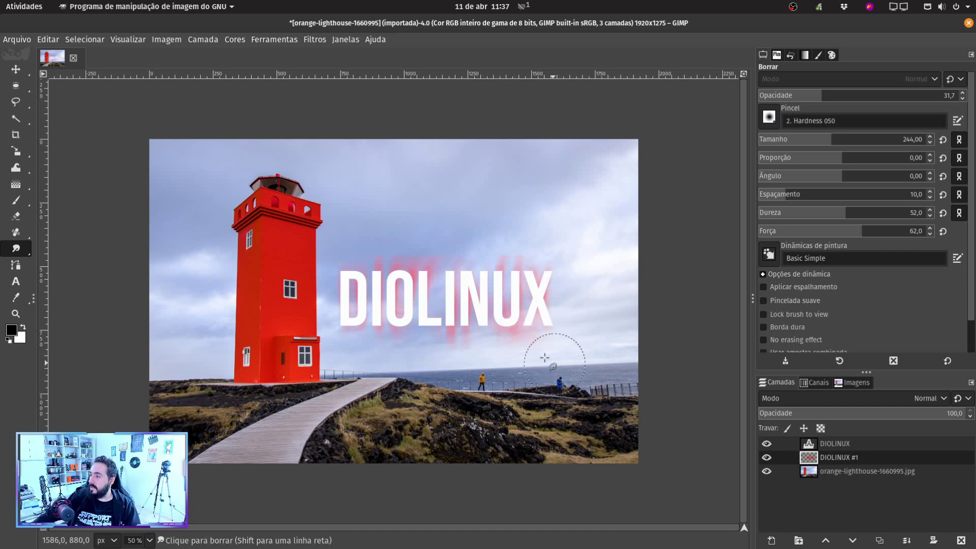
drag(407, 291, 313, 301)
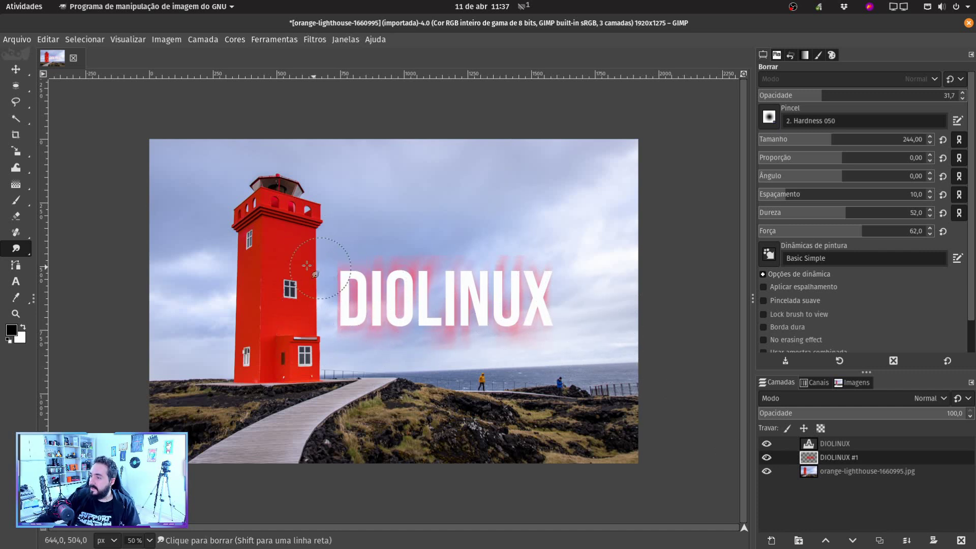
mouse_move(435, 298)
mouse_down()
mouse_move(560, 254)
mouse_move(440, 353)
mouse_up()
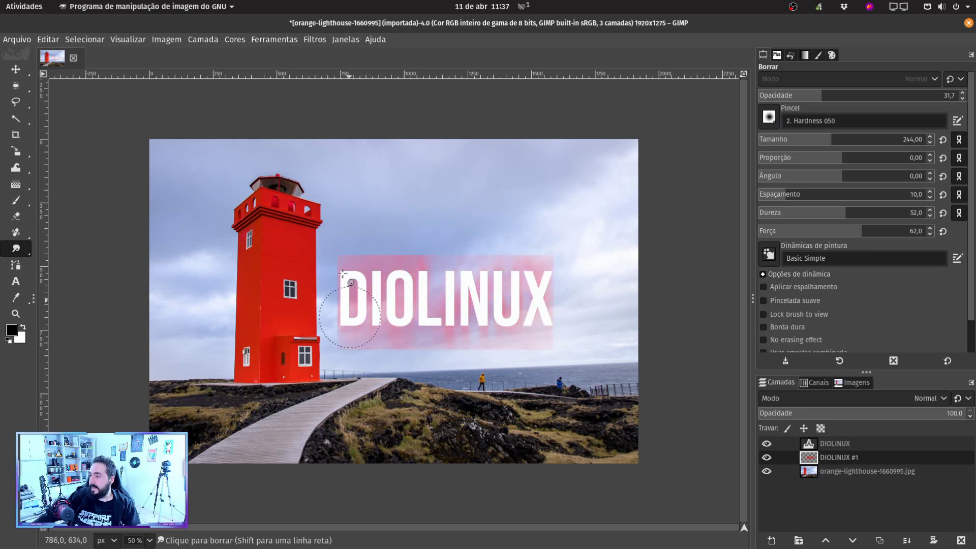
key(ctrl+z)
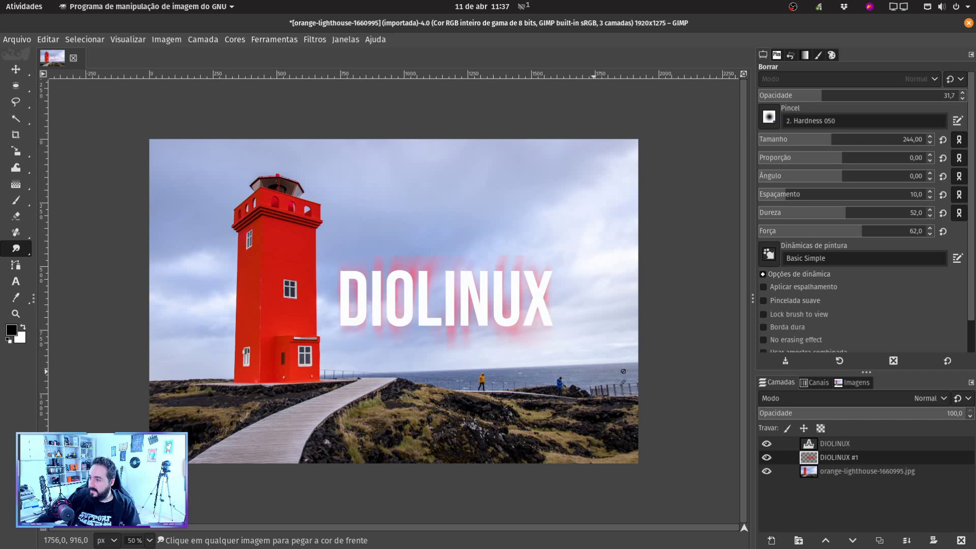
key(ctrl+z)
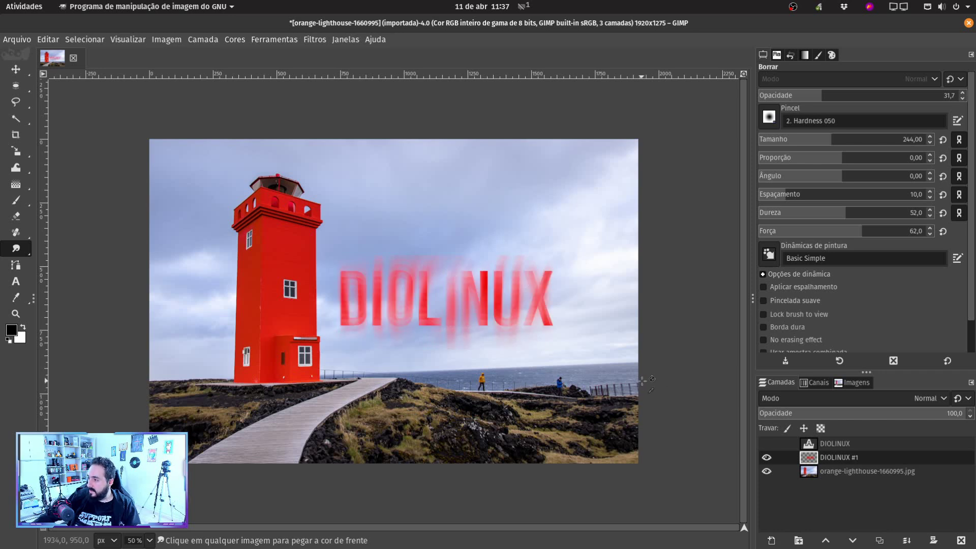
Merge a new transparent layer down onto the red DIOLINUX #1 layer and show the white DIOLINUX layer
click(772, 540)
click(951, 534)
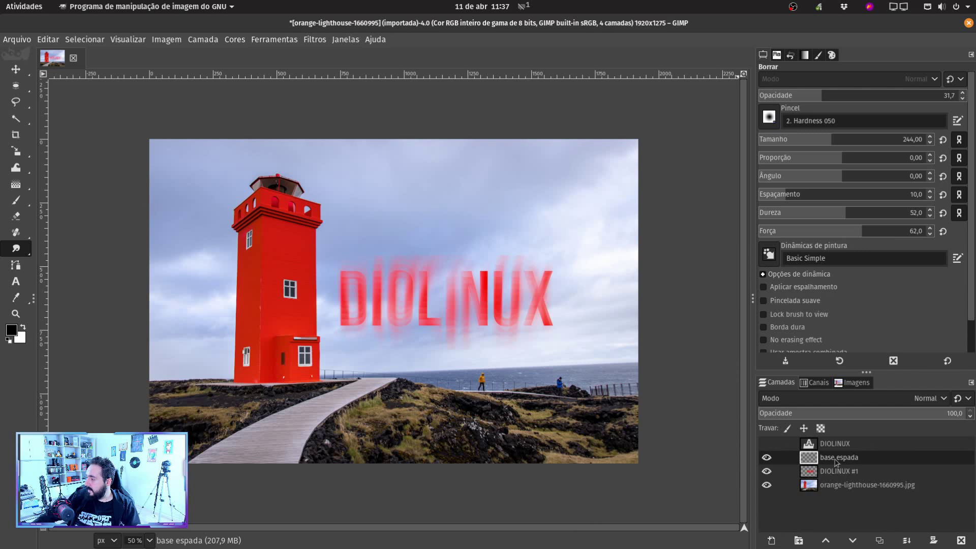
right_click(836, 461)
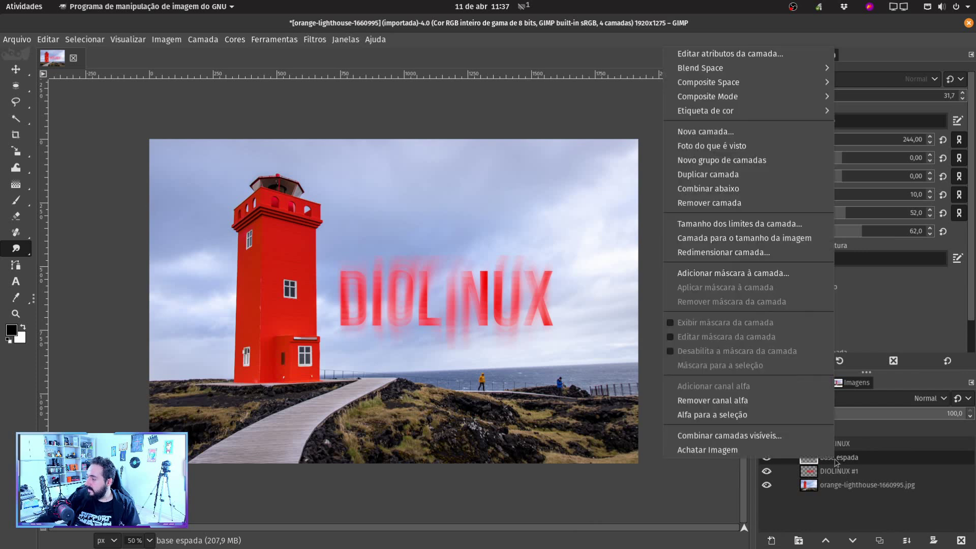
click(786, 188)
click(766, 443)
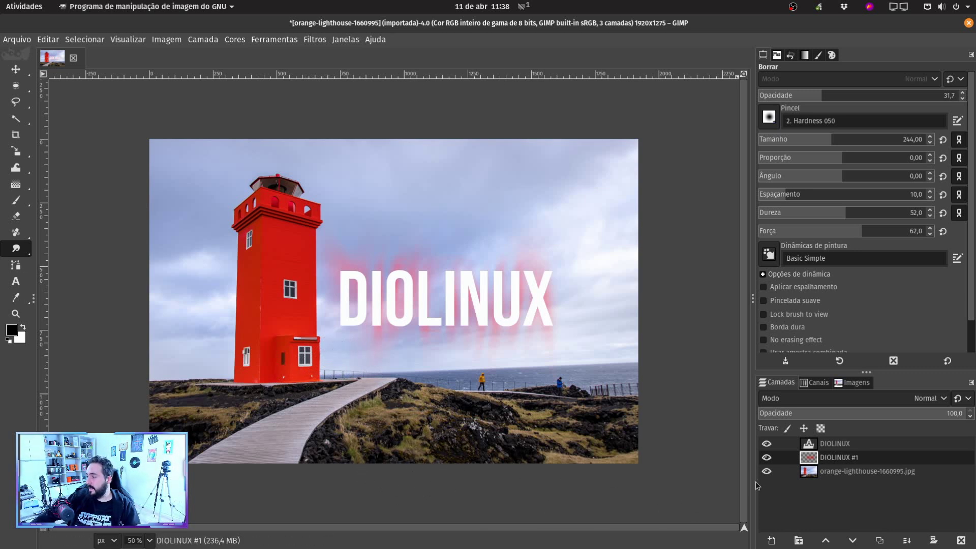
Try smudging the rocky ground on both sides of the path in the lighthouse photo layer, and undo the strokes
click(846, 474)
mouse_move(564, 447)
mouse_down()
mouse_move(508, 422)
mouse_move(477, 397)
mouse_move(394, 434)
mouse_move(327, 444)
mouse_move(431, 444)
mouse_move(521, 427)
mouse_move(501, 440)
mouse_move(563, 438)
mouse_move(605, 451)
mouse_move(613, 442)
mouse_move(584, 424)
mouse_move(512, 409)
mouse_move(409, 401)
mouse_move(408, 423)
mouse_move(435, 430)
mouse_move(621, 448)
mouse_move(570, 443)
mouse_up()
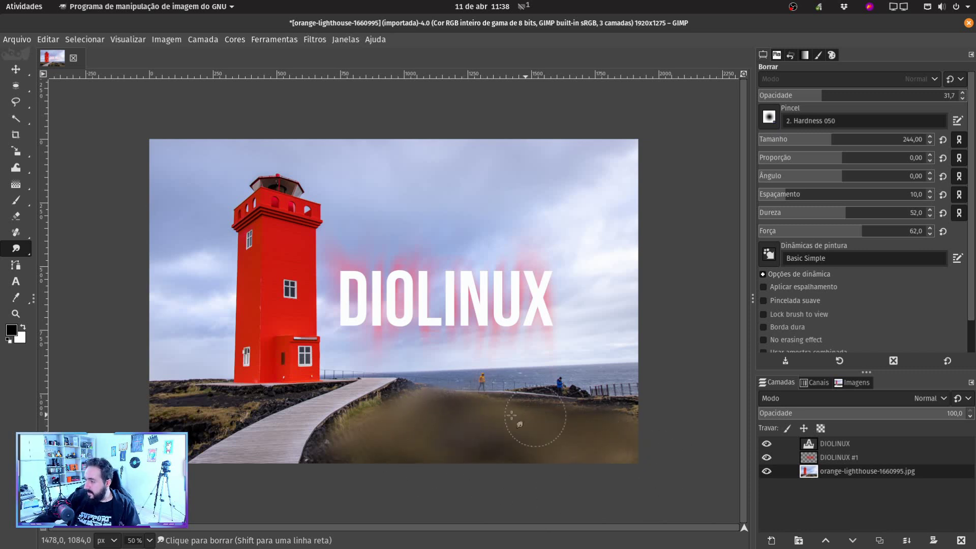
mouse_move(197, 427)
mouse_down()
mouse_move(254, 414)
mouse_move(168, 386)
mouse_up()
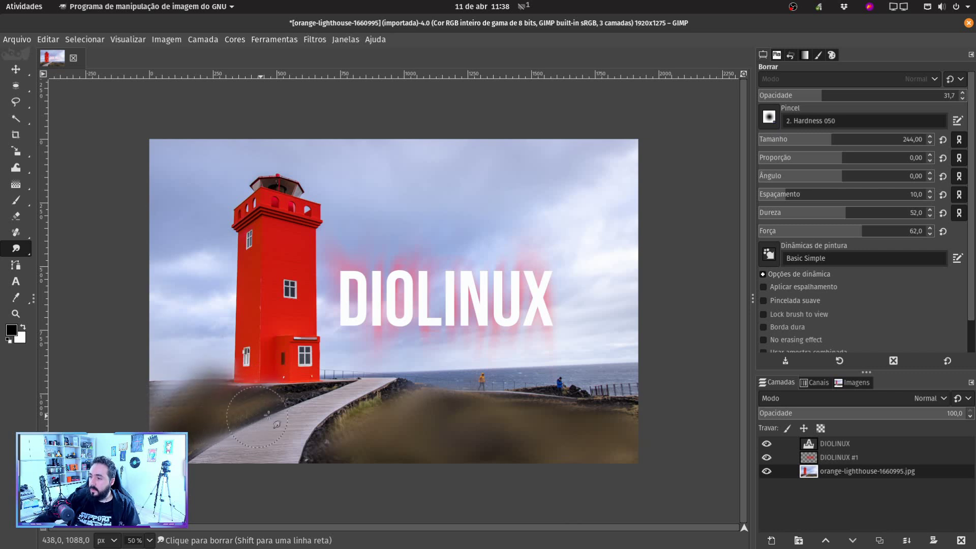
key(ctrl+z)
key(ctrl+z)
key(ctrl+z)
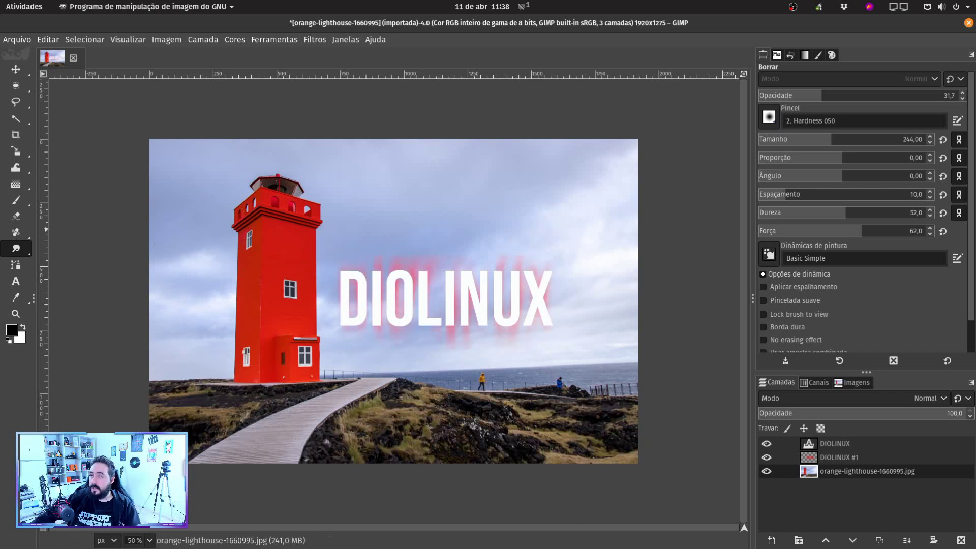
Draw a rectangular selection of about 174 × 248 px around the lighthouse's middle window
mouse_move(17, 86)
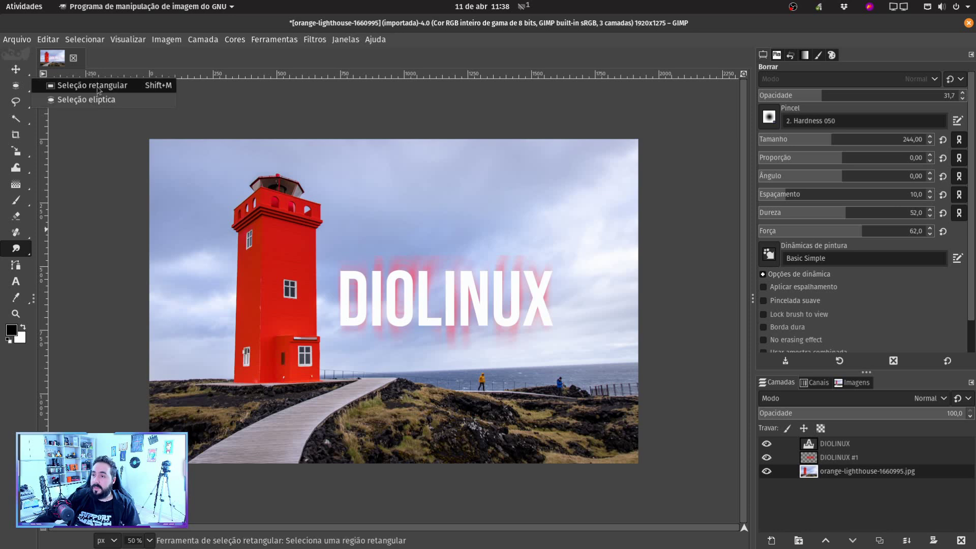
click(77, 84)
scroll(320, 273, up, 1)
drag(240, 245, 299, 319)
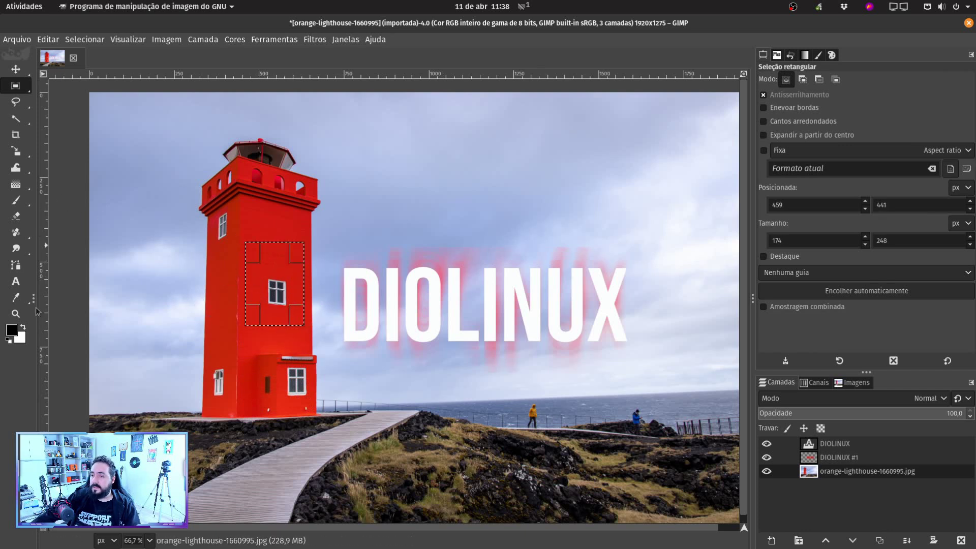
Try smudging the window inside the selection, undo the stroke and clear the selection
click(16, 248)
drag(272, 288, 277, 264)
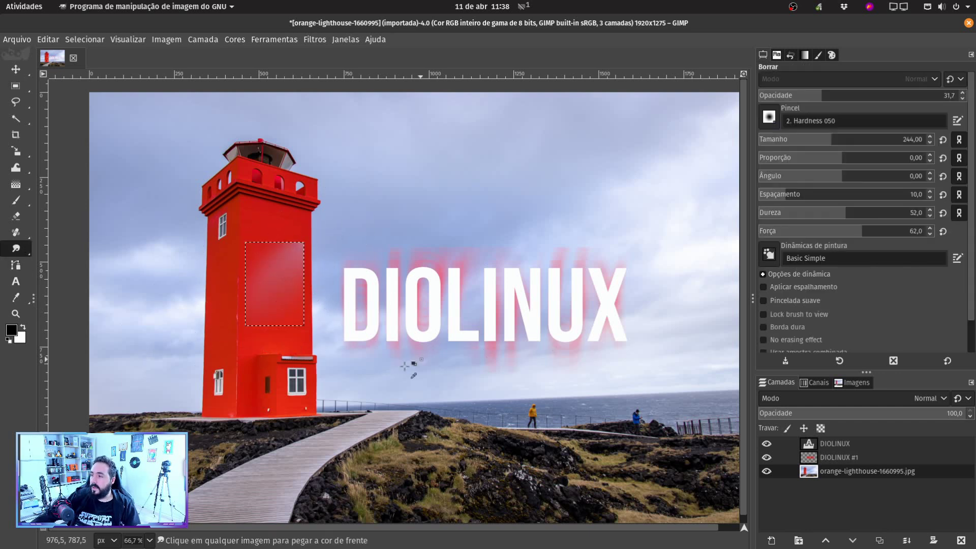
key(ctrl+z)
key(ctrl+z)
key(ctrl+shift+a)
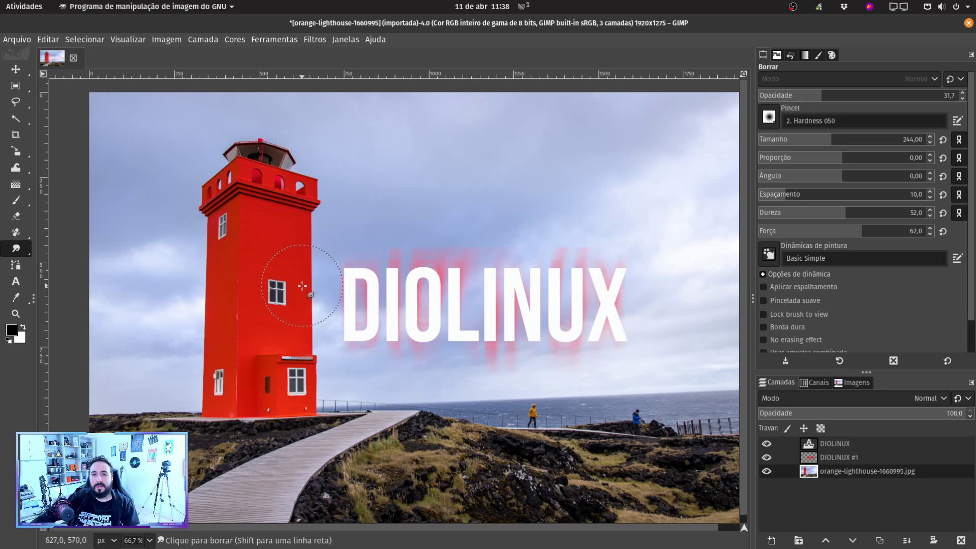
Brush the lighthouse wall down to the annex with the Dodge/Burn tool set to Sub-exposição and exposure 100
mouse_move(16, 248)
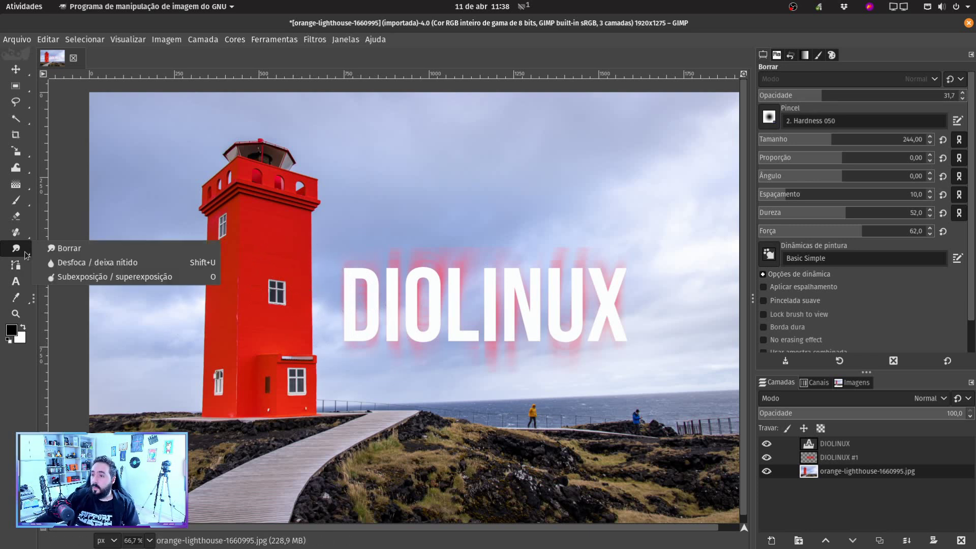
click(160, 283)
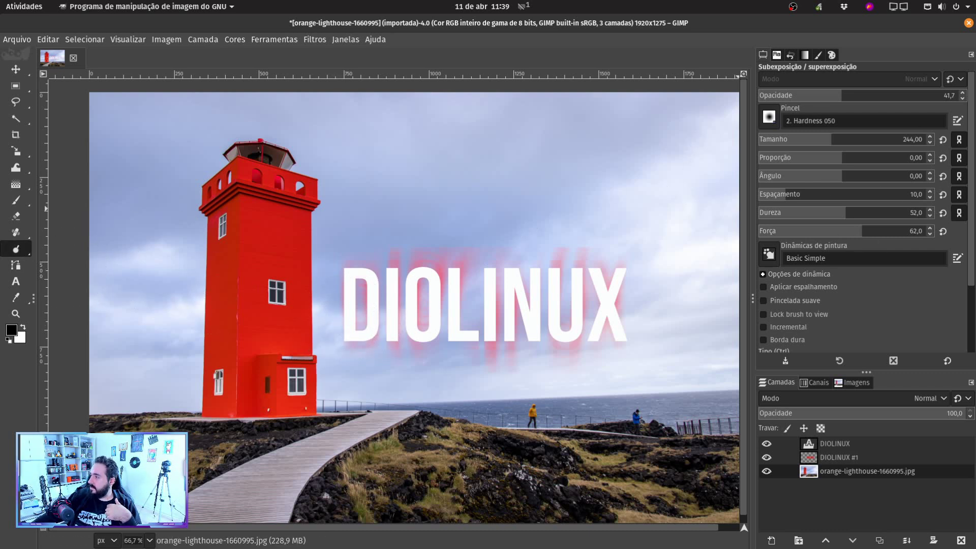
scroll(974, 205, down, 3)
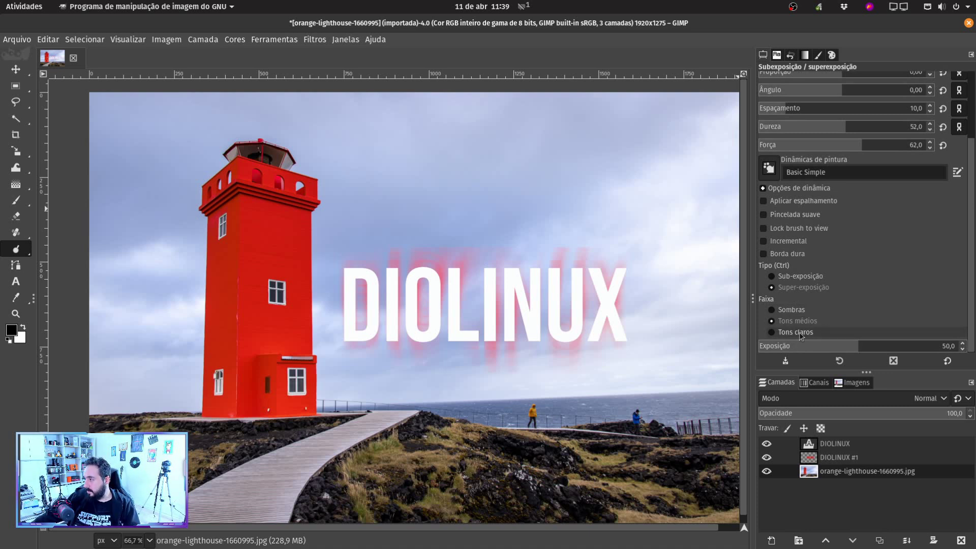
click(774, 278)
drag(862, 346, 963, 346)
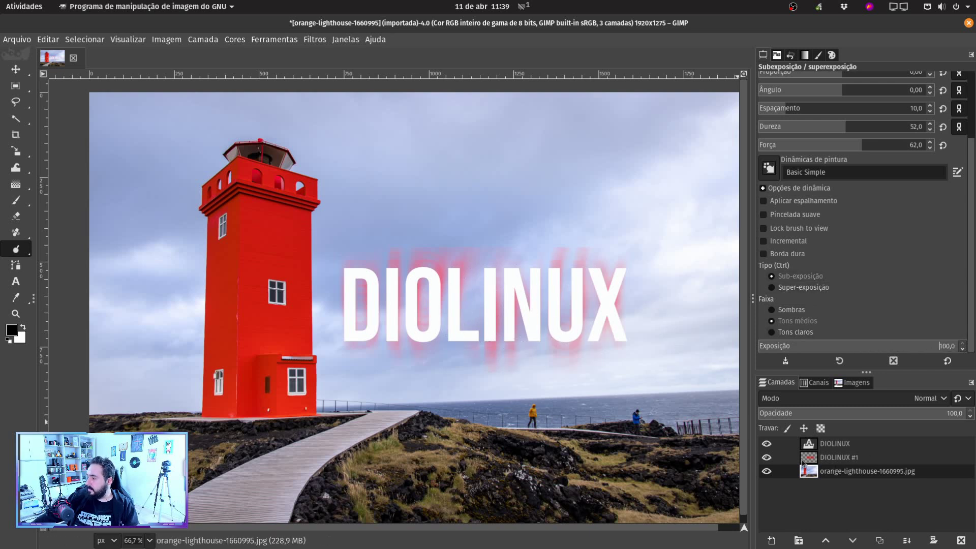
mouse_move(263, 237)
mouse_down()
mouse_move(260, 259)
mouse_move(264, 230)
mouse_move(281, 235)
mouse_move(256, 326)
mouse_move(293, 340)
mouse_move(289, 374)
mouse_move(266, 377)
mouse_move(233, 346)
mouse_move(228, 360)
mouse_move(221, 305)
mouse_move(231, 304)
mouse_move(297, 401)
mouse_up()
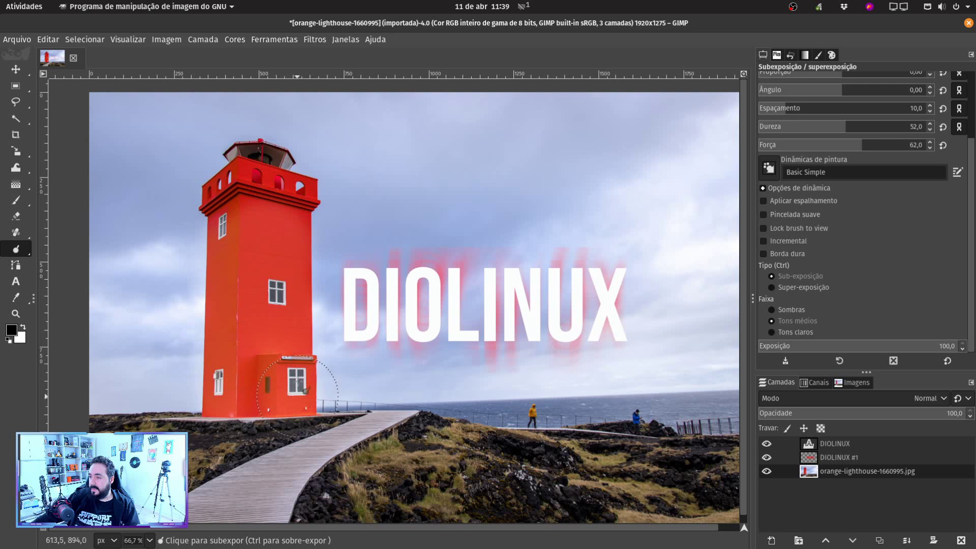
Try brightening the rest of the lighthouse wall with Sub-exposição strokes, and undo the dodge strokes
mouse_move(234, 228)
mouse_down()
mouse_move(264, 162)
mouse_move(254, 217)
mouse_move(277, 259)
mouse_move(262, 328)
mouse_move(230, 355)
mouse_move(231, 388)
mouse_move(312, 414)
mouse_move(290, 374)
mouse_move(292, 383)
mouse_move(229, 414)
mouse_move(239, 318)
mouse_move(227, 264)
mouse_move(235, 172)
mouse_move(312, 162)
mouse_move(273, 261)
mouse_up()
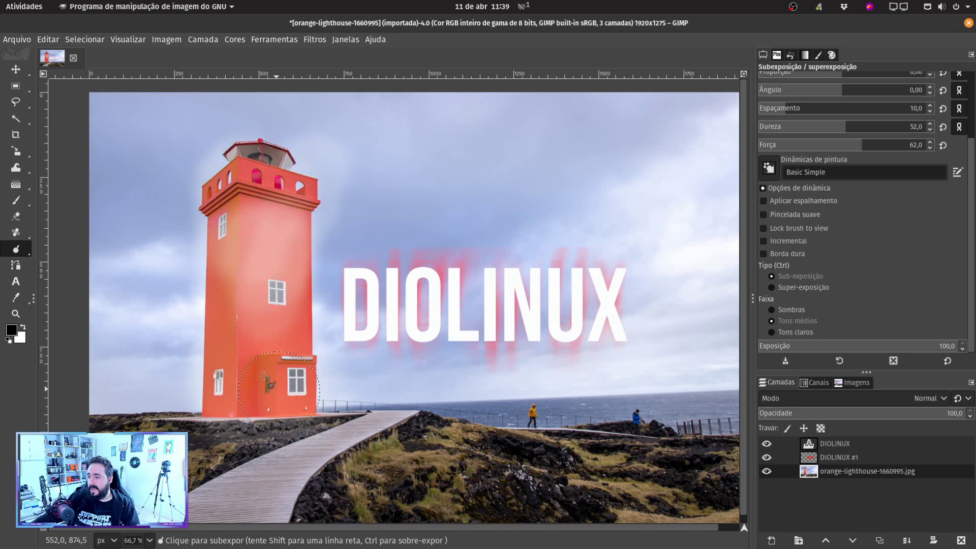
scroll(447, 391, down, 1)
key(ctrl+z)
key(ctrl+z)
key(ctrl+z)
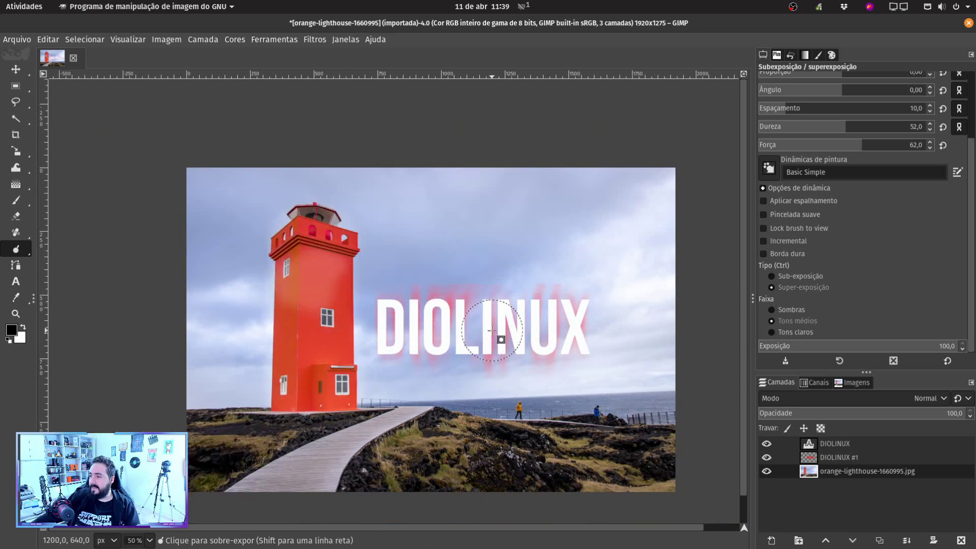
key(ctrl+z)
key(ctrl+z)
Darken the lighthouse, the sky around it and the landscape by brushing the photo layer with Super-exposição at exposure 100
mouse_move(535, 214)
mouse_down()
mouse_move(498, 314)
mouse_move(512, 192)
mouse_move(421, 251)
mouse_move(441, 288)
mouse_move(577, 224)
mouse_move(625, 370)
mouse_move(483, 356)
mouse_move(617, 402)
mouse_move(525, 270)
mouse_move(427, 185)
mouse_move(174, 224)
mouse_move(190, 314)
mouse_move(261, 135)
mouse_move(448, 179)
mouse_move(224, 212)
mouse_move(254, 259)
mouse_up()
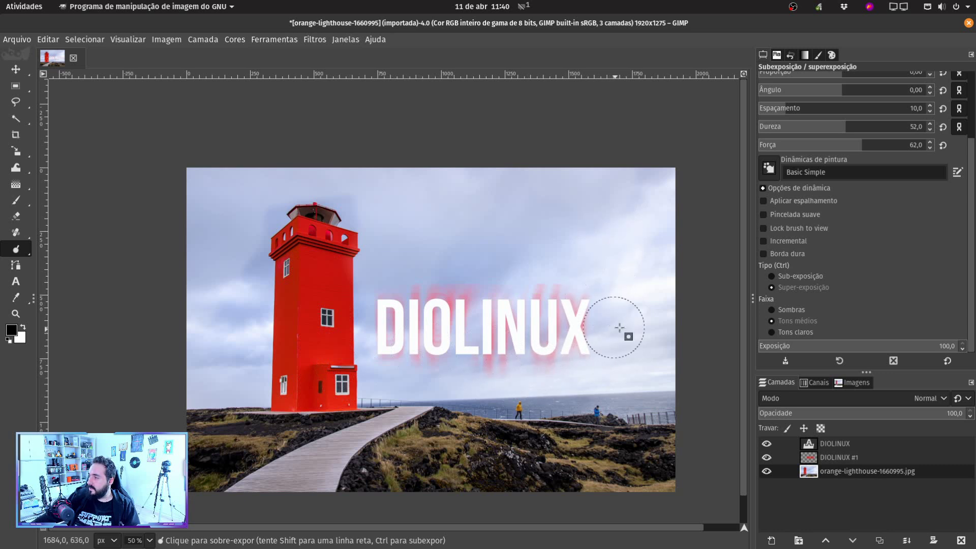
mouse_move(397, 214)
mouse_down()
mouse_move(384, 191)
mouse_move(368, 204)
mouse_move(380, 207)
mouse_move(330, 192)
mouse_move(331, 204)
mouse_move(357, 197)
mouse_move(337, 183)
mouse_move(274, 190)
mouse_move(240, 209)
mouse_move(255, 215)
mouse_move(254, 178)
mouse_move(233, 228)
mouse_move(253, 205)
mouse_move(289, 195)
mouse_move(286, 176)
mouse_move(189, 191)
mouse_move(199, 168)
mouse_move(194, 279)
mouse_move(221, 270)
mouse_move(220, 244)
mouse_move(211, 254)
mouse_move(223, 297)
mouse_move(247, 262)
mouse_move(228, 268)
mouse_move(236, 299)
mouse_move(254, 302)
mouse_move(233, 294)
mouse_move(237, 330)
mouse_move(240, 312)
mouse_move(223, 349)
mouse_move(190, 364)
mouse_move(233, 330)
mouse_up()
drag(361, 315, 365, 311)
mouse_move(247, 295)
mouse_down()
mouse_move(267, 330)
mouse_move(179, 360)
mouse_move(202, 330)
mouse_move(254, 303)
mouse_move(258, 318)
mouse_up()
drag(401, 191, 381, 231)
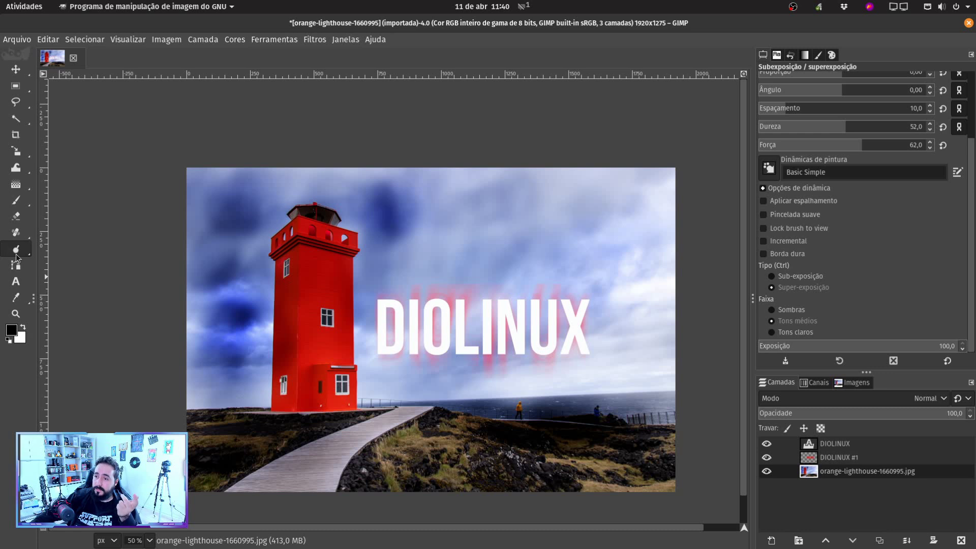
Choose the Blur/Sharpen tool and return the image to an early Camada de texto state in the undo history
mouse_move(19, 251)
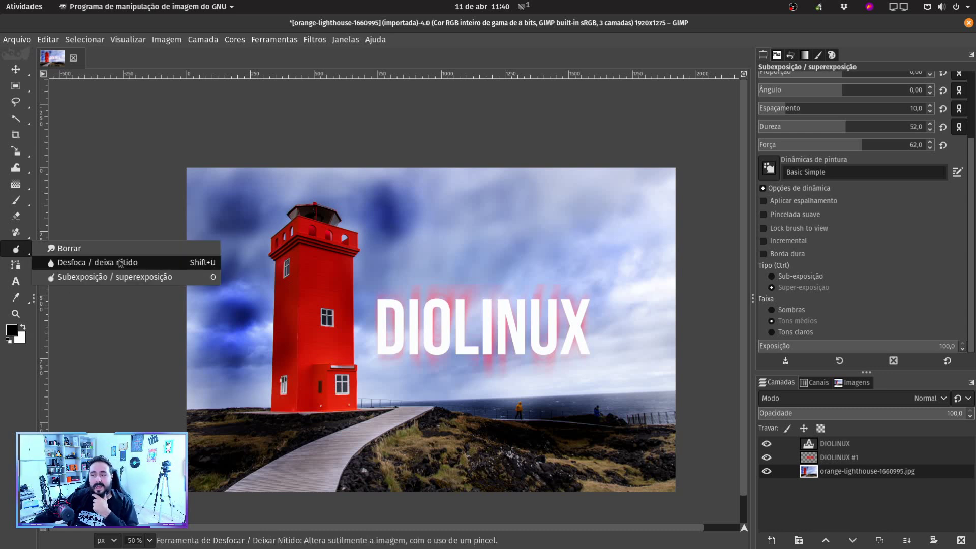
click(160, 259)
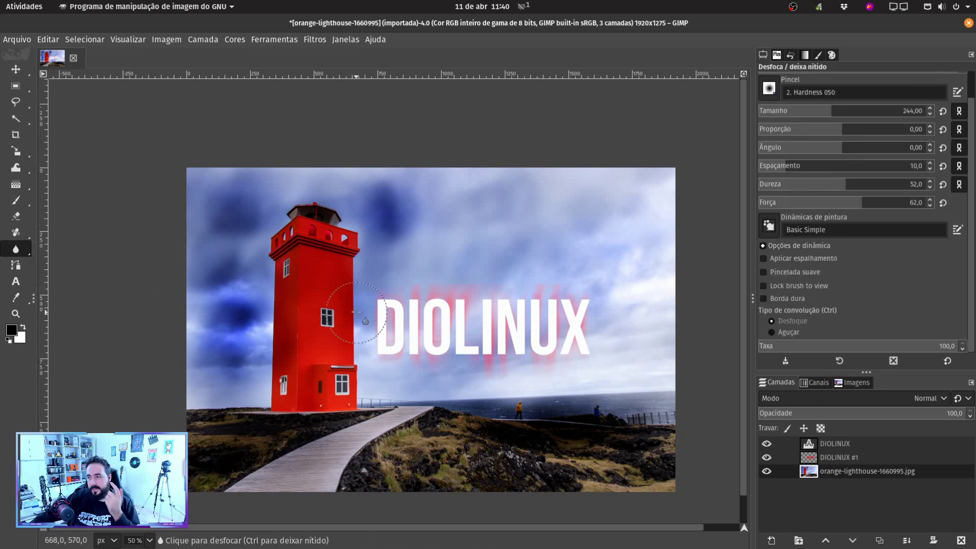
click(790, 56)
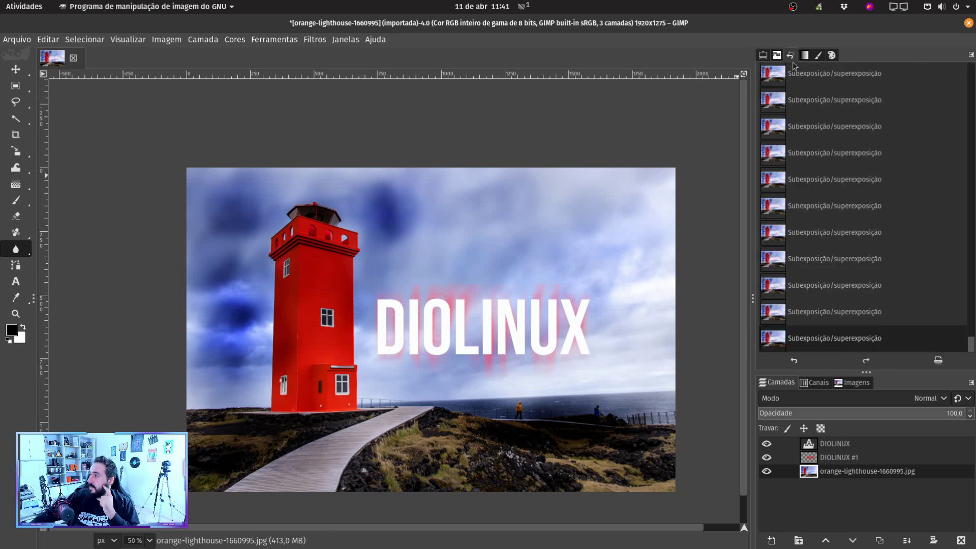
scroll(824, 167, up, 2)
click(825, 167)
drag(971, 307, 971, 144)
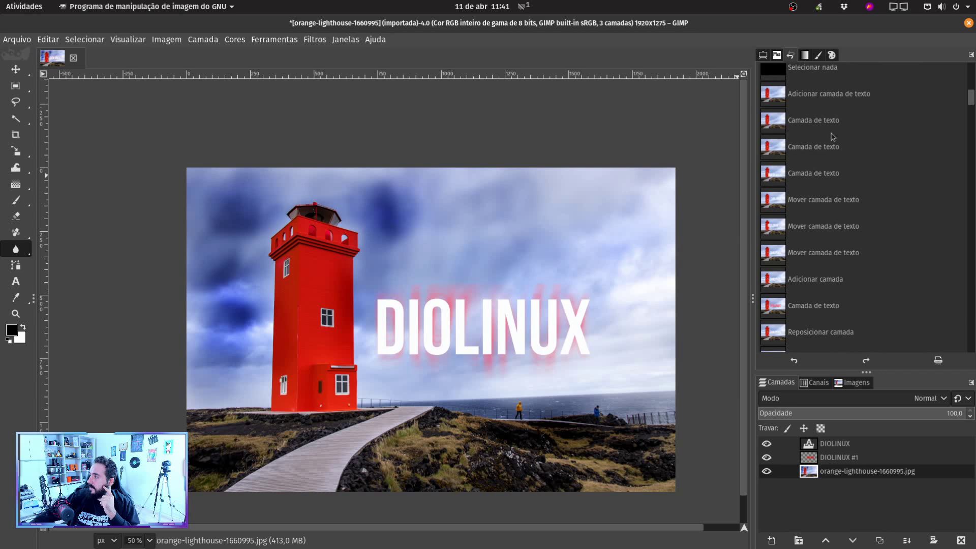
click(834, 135)
scroll(828, 147, down, 2)
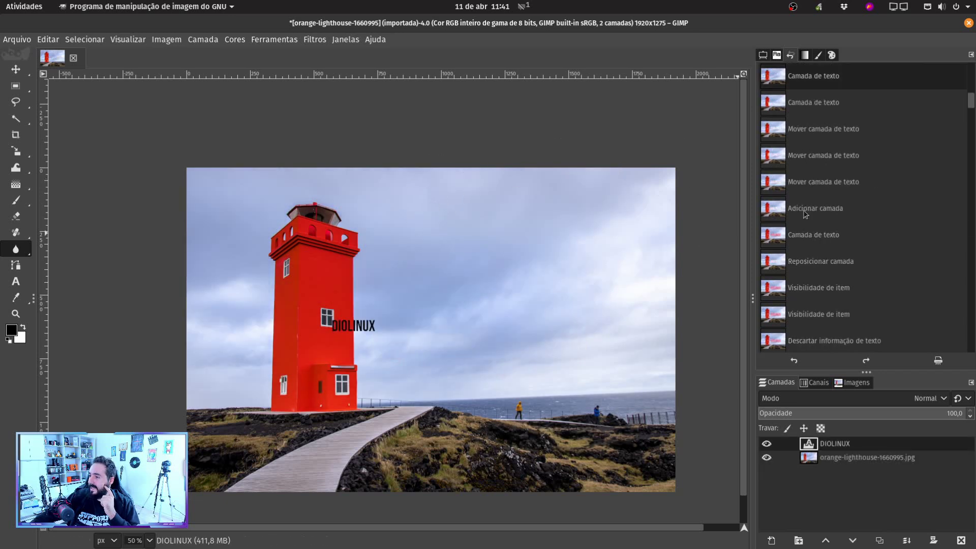
Go further back through the undo history and restore the Adicionar camada de texto state that follows Selecionar nada
scroll(815, 234, up, 8)
click(815, 235)
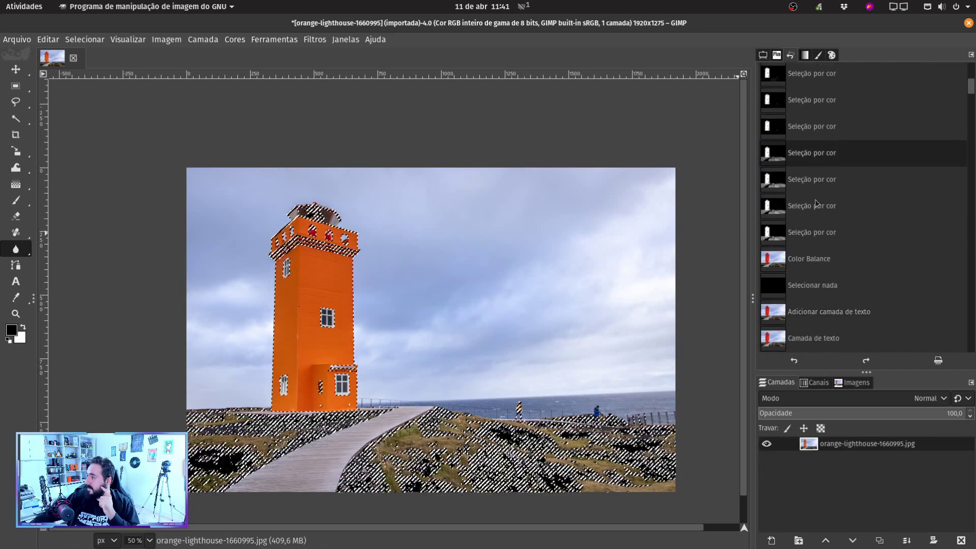
scroll(838, 217, down, 3)
click(800, 193)
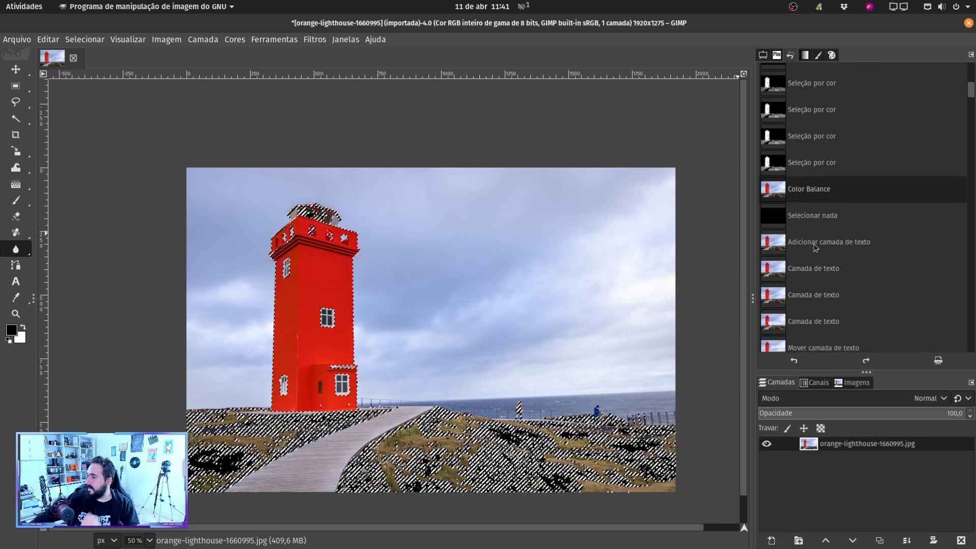
click(812, 215)
click(818, 242)
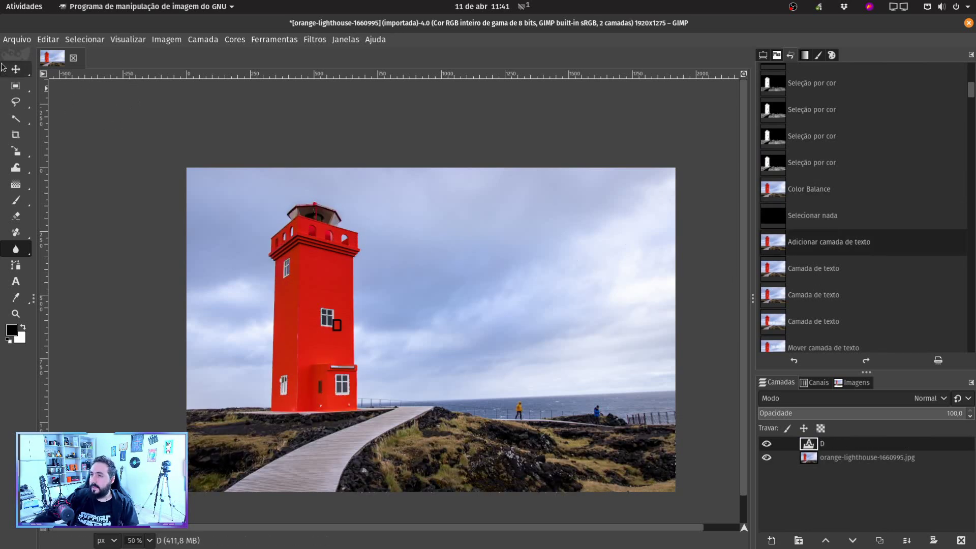
Delete the text layer D so that only the lighthouse photo layer remains
click(16, 69)
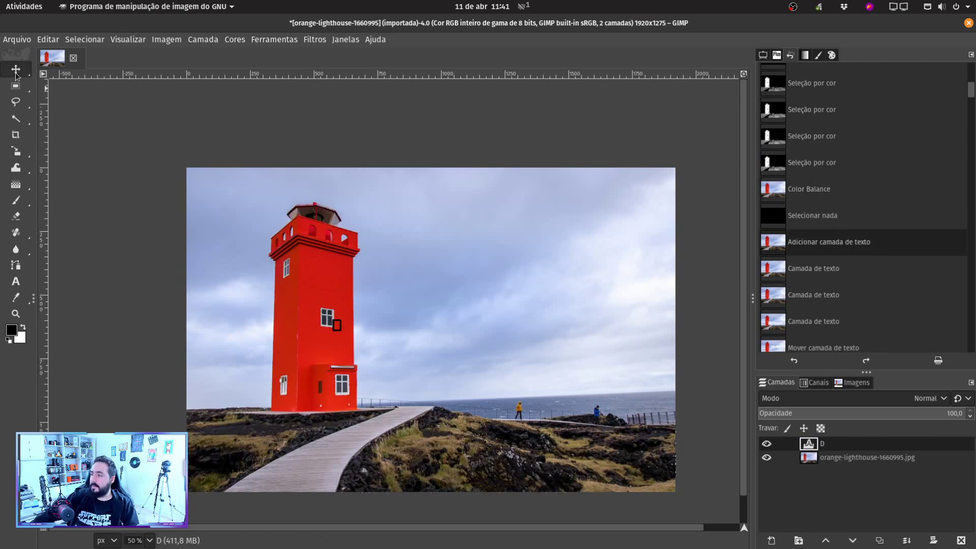
click(960, 539)
scroll(656, 360, left, 5)
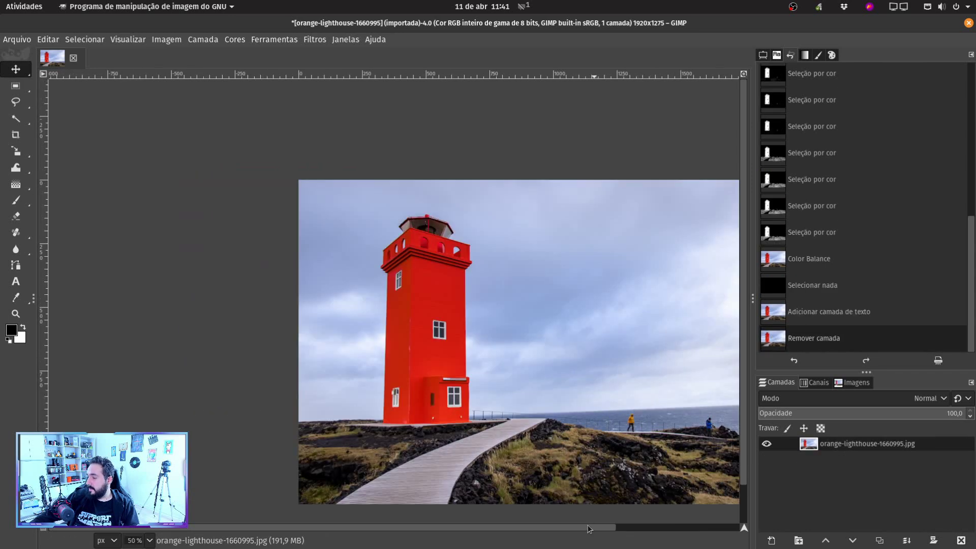
drag(588, 528, 633, 528)
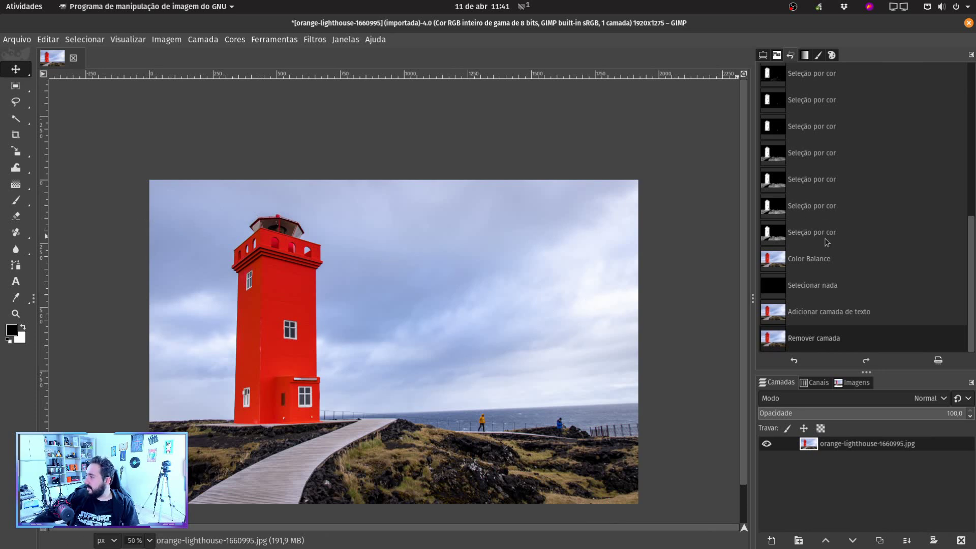
Add the text "diolinux" in the sky beside the lighthouse and set its font to Bebas Neue
key(t)
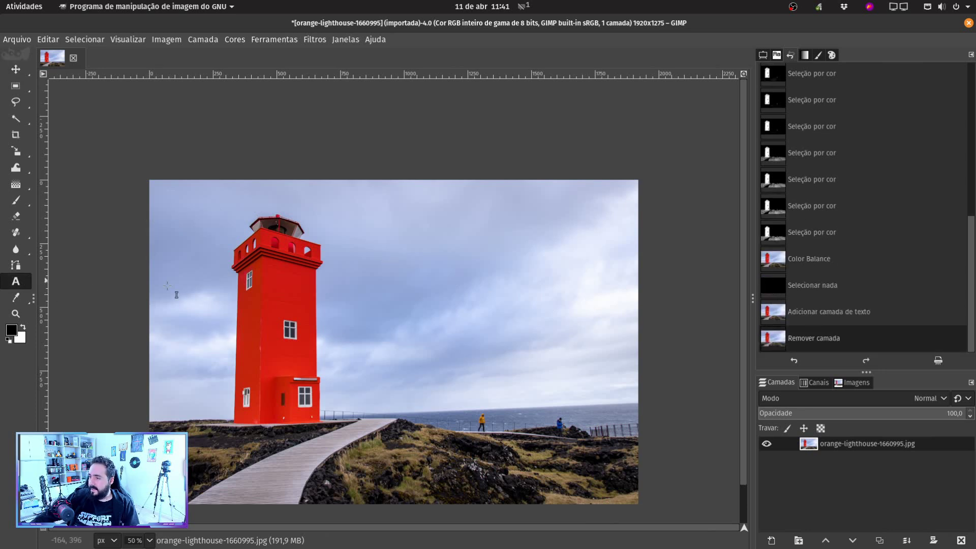
click(366, 323)
text(diolinux)
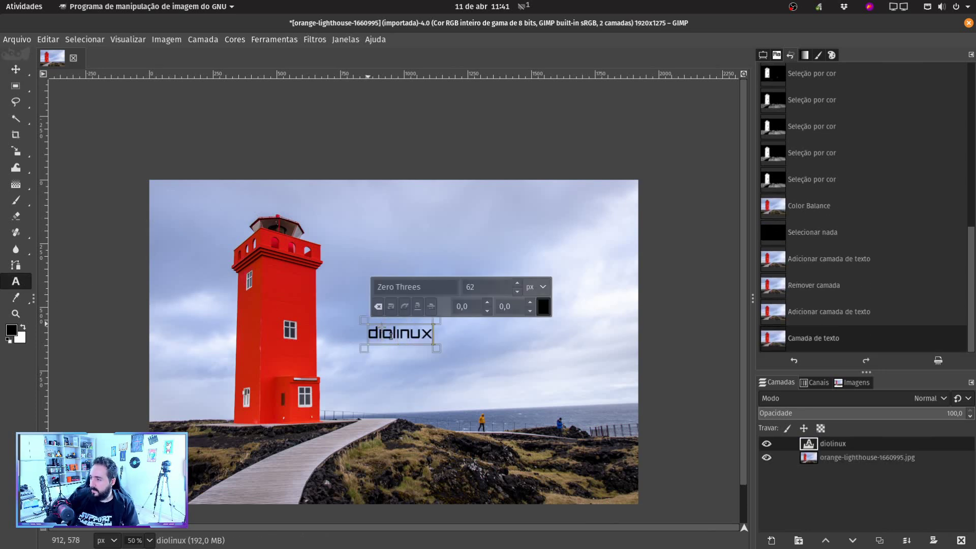
key(ctrl+a)
click(420, 286)
text(Bebas Neue)
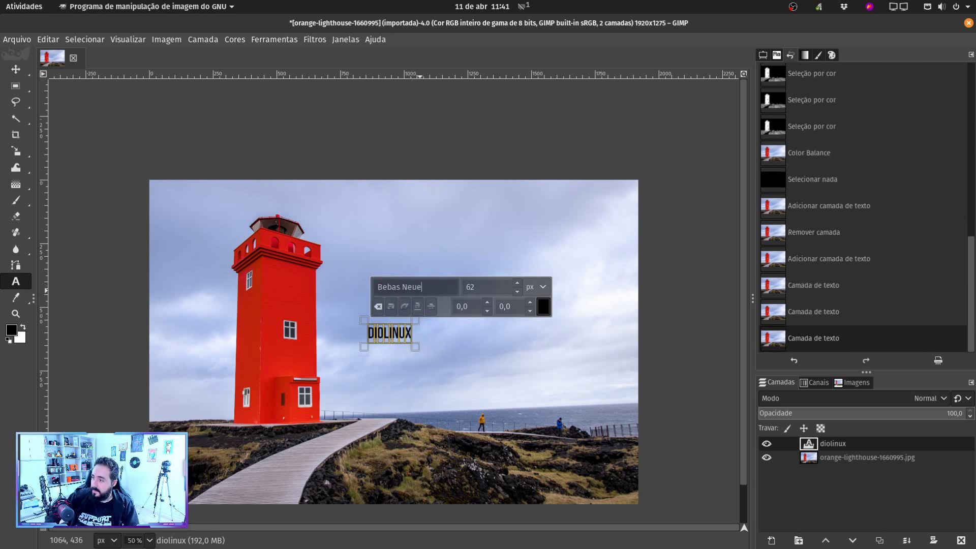
Enlarge the diolinux text to 364 px and colour it white
drag(518, 286, 516, 286)
click(542, 305)
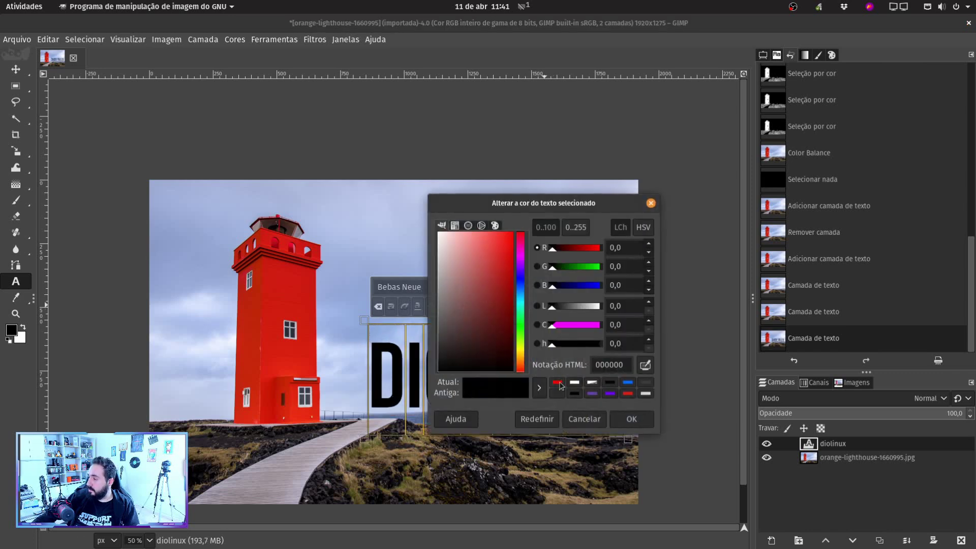
click(575, 382)
click(631, 419)
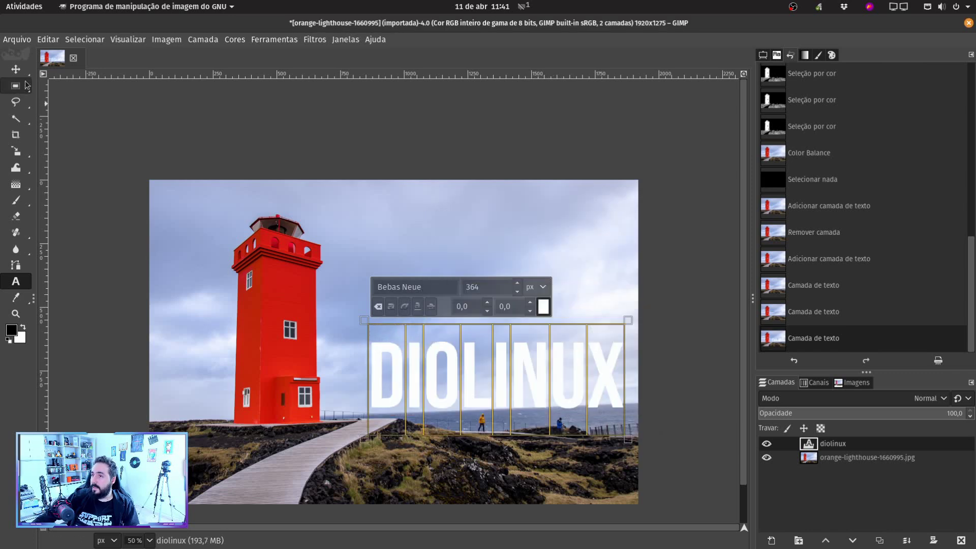
Move the diolinux title up into the sky above the horizon, just beside the lighthouse
click(15, 69)
drag(439, 408, 410, 349)
key(ctrl+z)
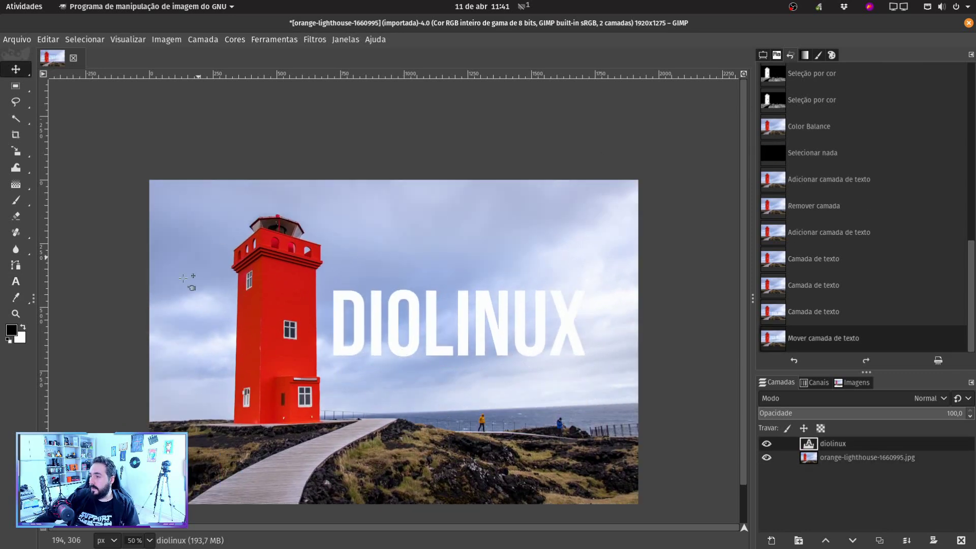
Select the lighthouse photo layer, try a Blur tool stroke around the title and undo it, and switch to the Move tool
click(818, 459)
click(15, 249)
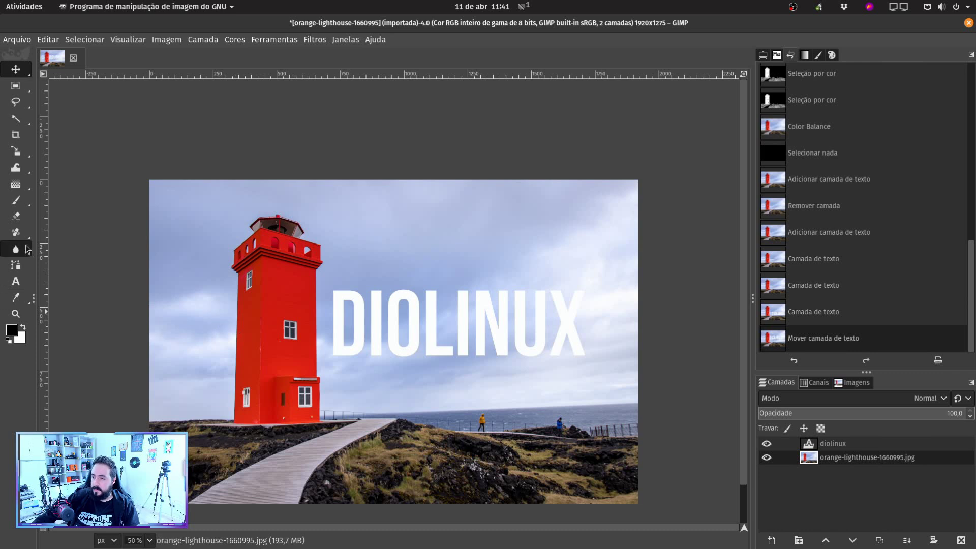
mouse_move(371, 283)
mouse_down()
mouse_move(226, 301)
mouse_move(305, 289)
mouse_move(335, 428)
mouse_move(423, 469)
mouse_move(474, 443)
mouse_move(353, 500)
mouse_move(439, 481)
mouse_move(462, 365)
mouse_up()
key(ctrl+z)
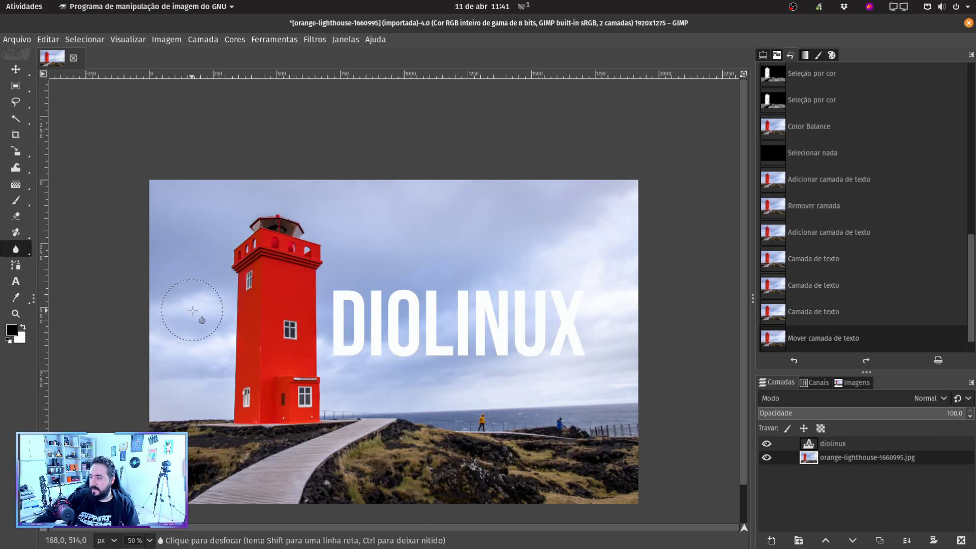
key(m)
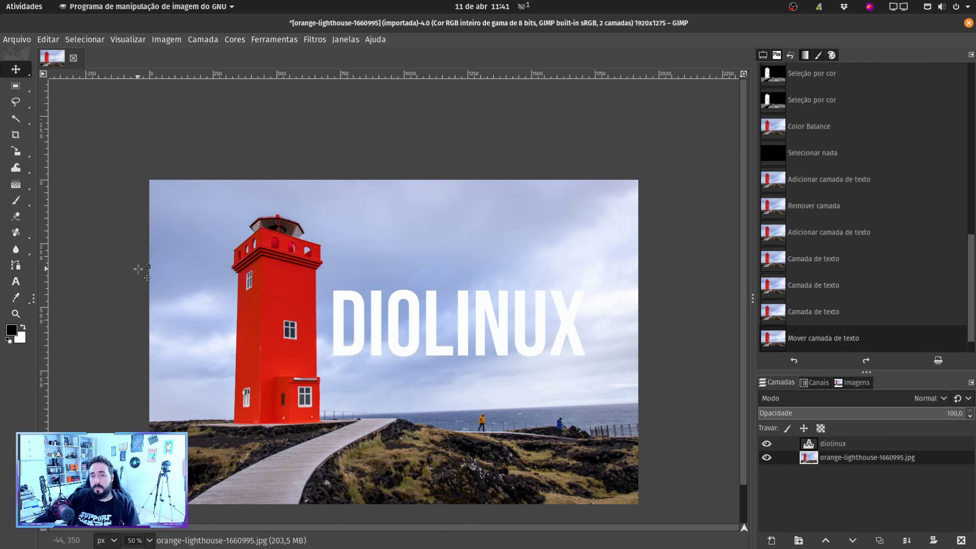
Start a Gaussian blur on the lighthouse photo layer with Tamanho X and Tamanho Y at 30,30
click(315, 40)
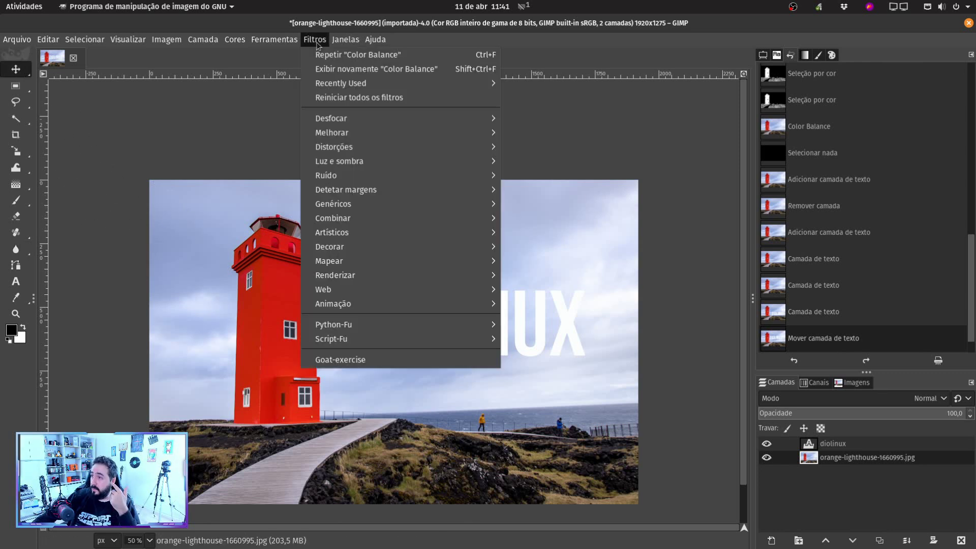
mouse_move(464, 121)
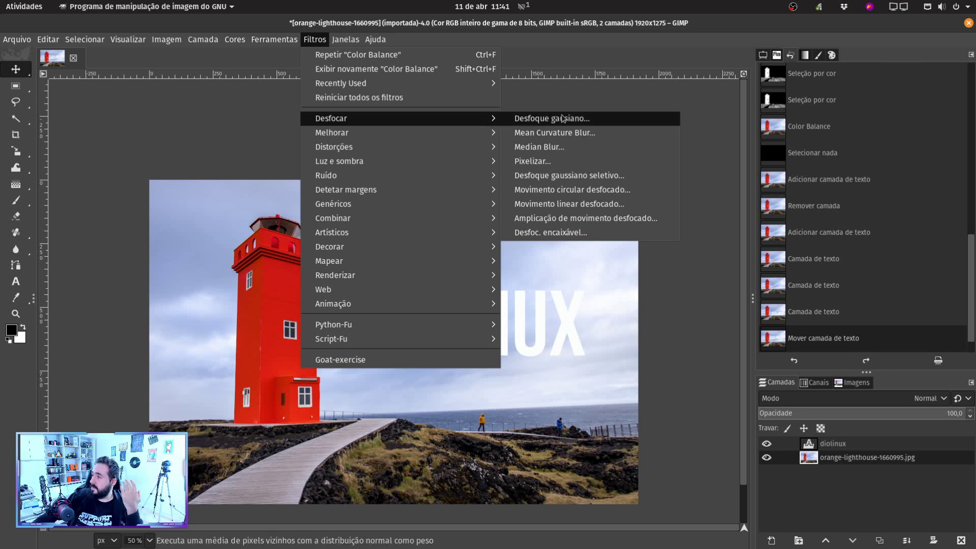
click(539, 119)
drag(585, 100, 749, 74)
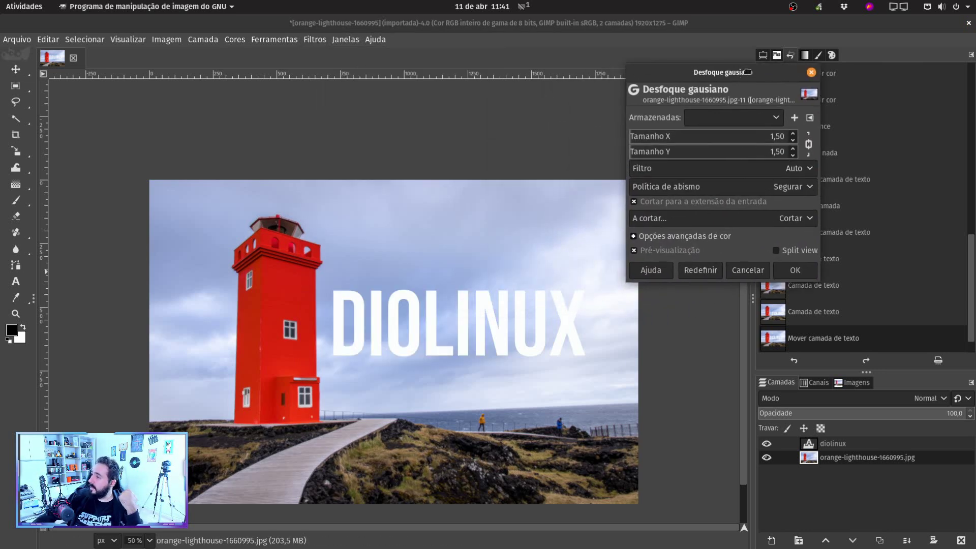
drag(643, 137, 676, 142)
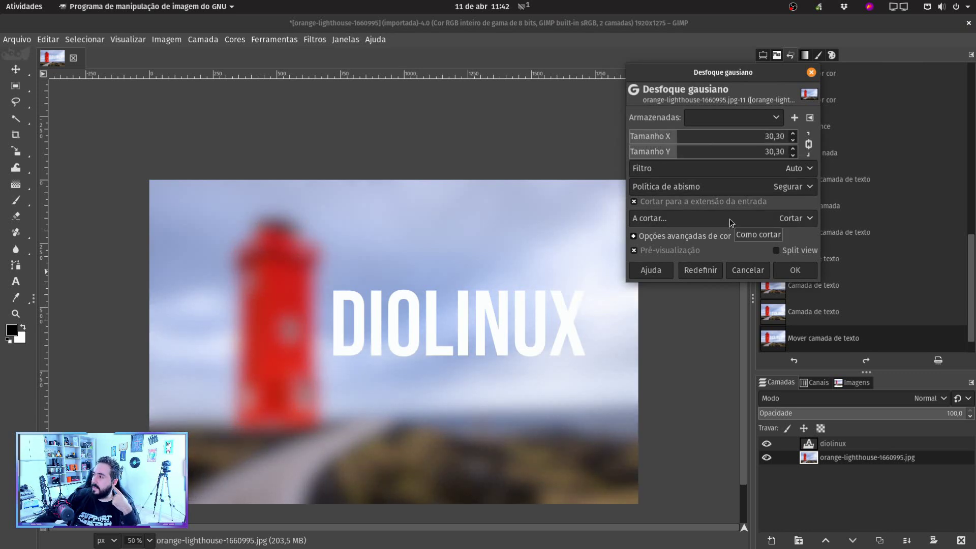
Check the blur's clipping options and try the abyss policies Preto and Branco on the photo's edges
click(748, 219)
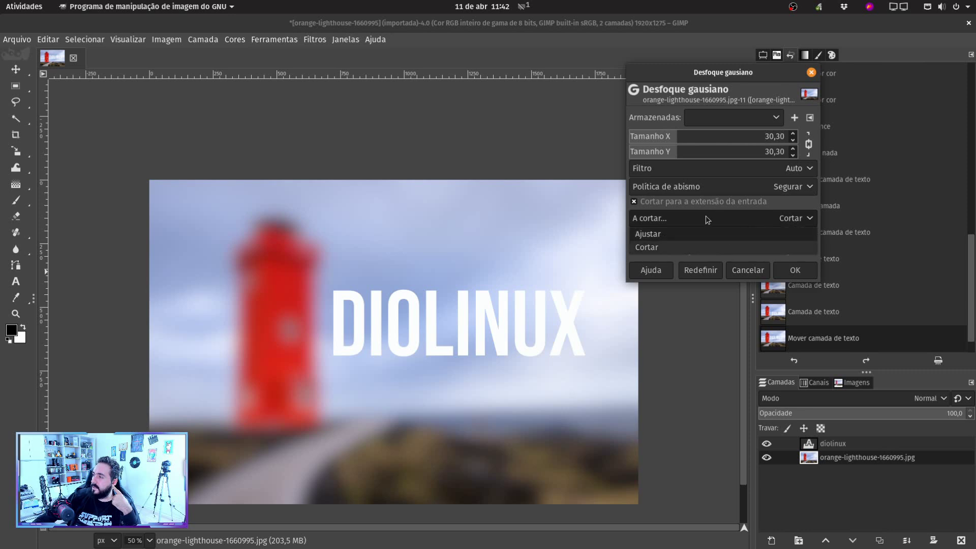
click(686, 188)
click(687, 188)
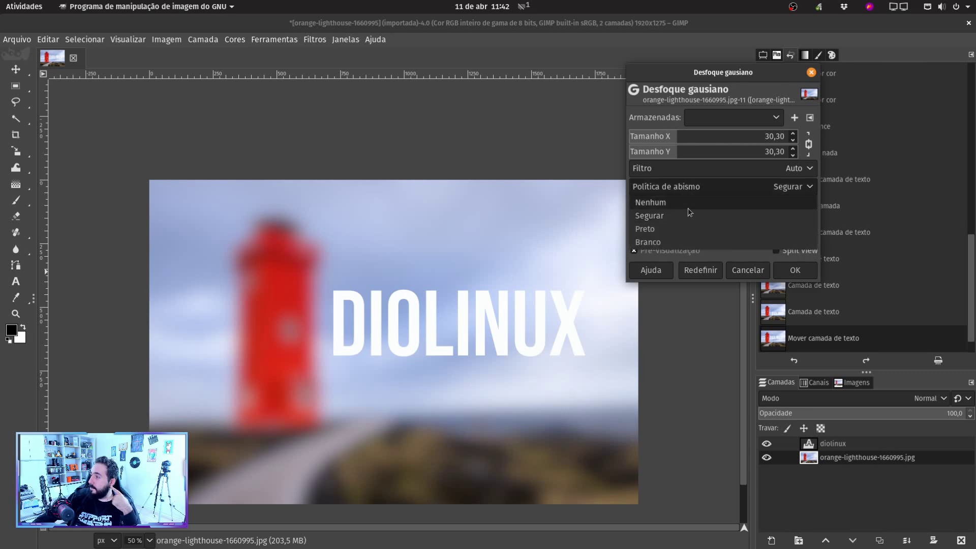
click(674, 229)
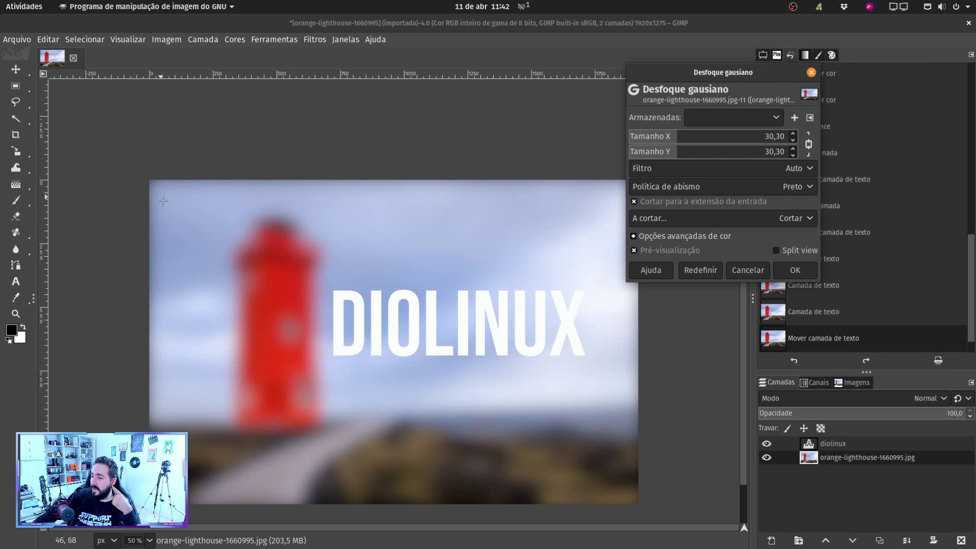
click(675, 187)
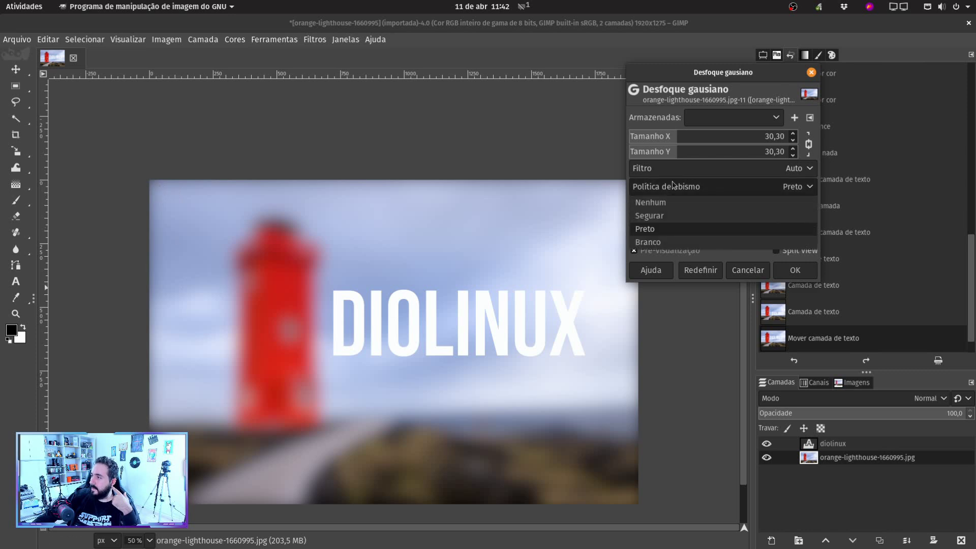
click(663, 243)
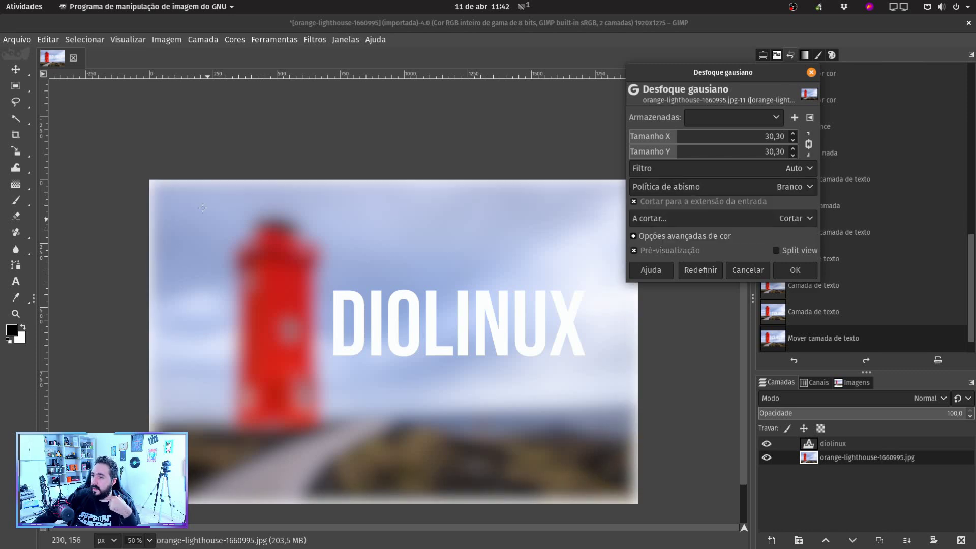
Compare the abyss policy Segurar on the blurred photo's edges and change the policy to Nenhum
click(673, 187)
click(661, 173)
click(668, 188)
click(669, 216)
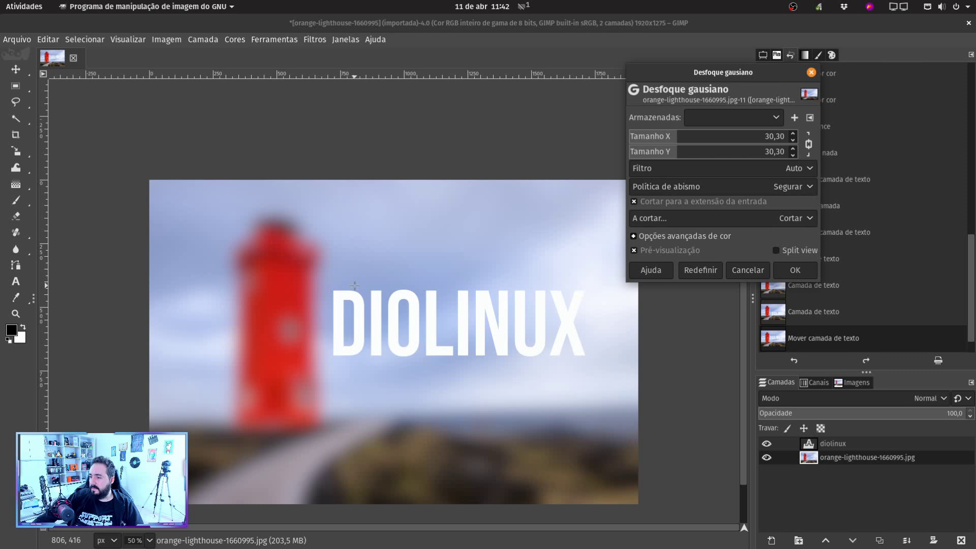
click(670, 188)
click(680, 204)
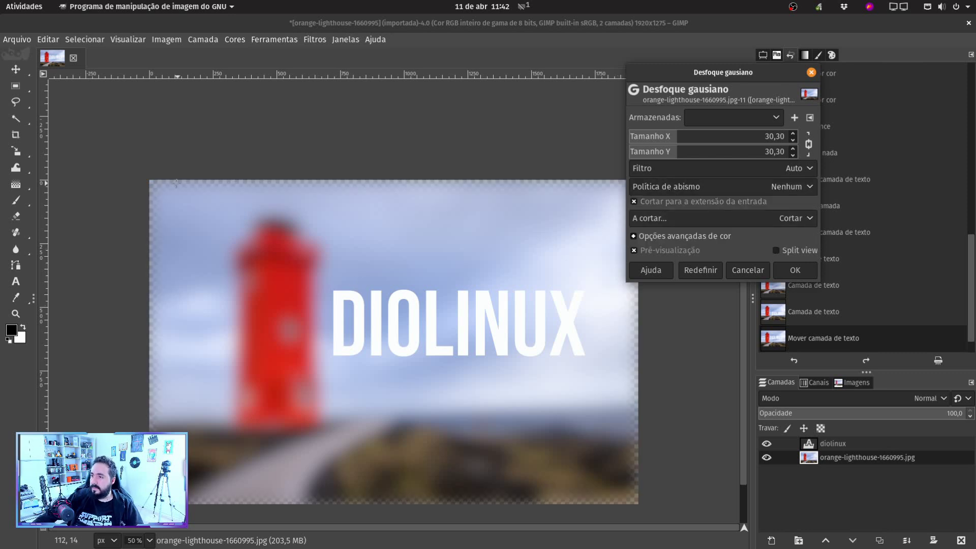
Set the Gaussian blur's abyss policy to Segurar and reset the blur size to its defaults
click(675, 188)
click(672, 218)
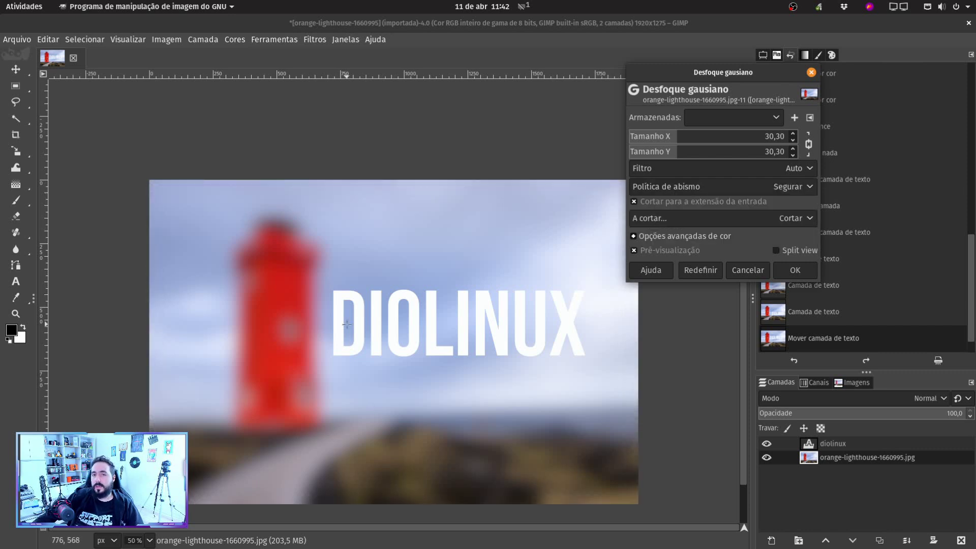
click(697, 277)
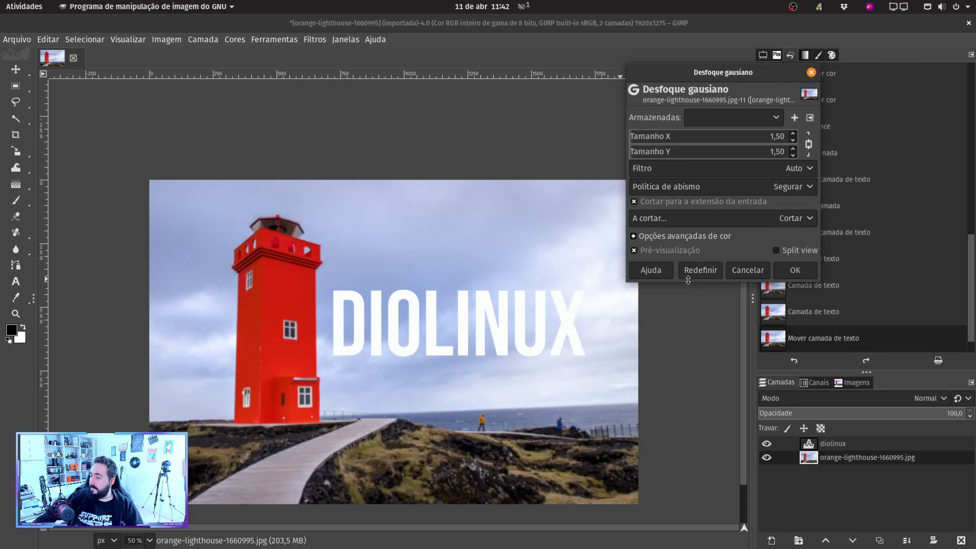
Preview a Gaussian blur of size 50,12 on the lighthouse photo in split view, and cancel the filter
drag(669, 136, 757, 195)
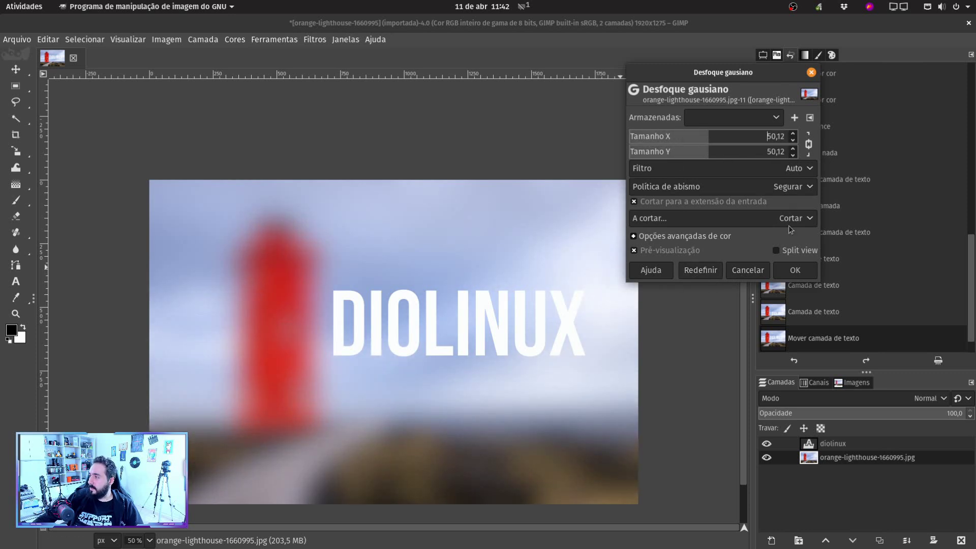
click(792, 251)
drag(397, 342, 381, 323)
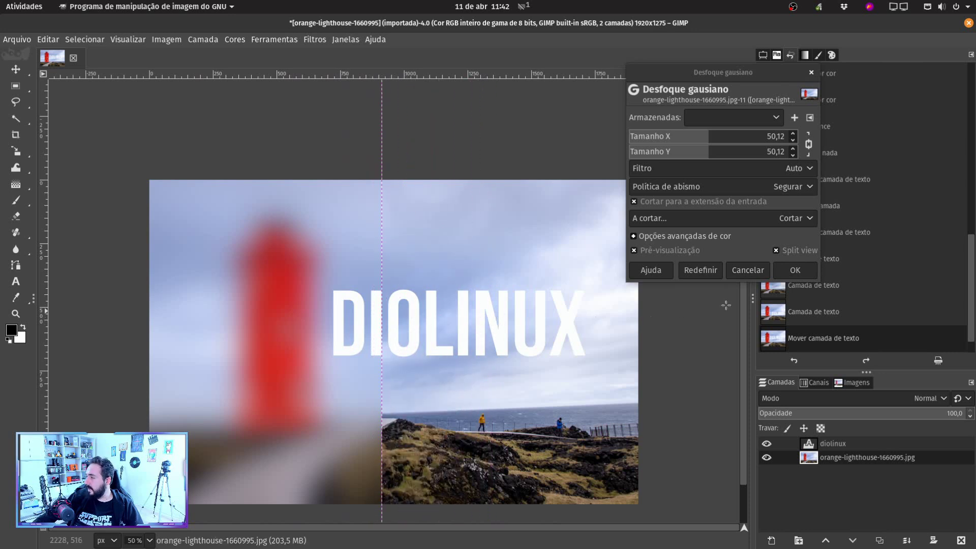
click(748, 270)
Try a Gaussian blur of size 41,81 inside a rectangular selection around the lighthouse, cancel it and clear the selection
click(16, 87)
drag(192, 192, 347, 483)
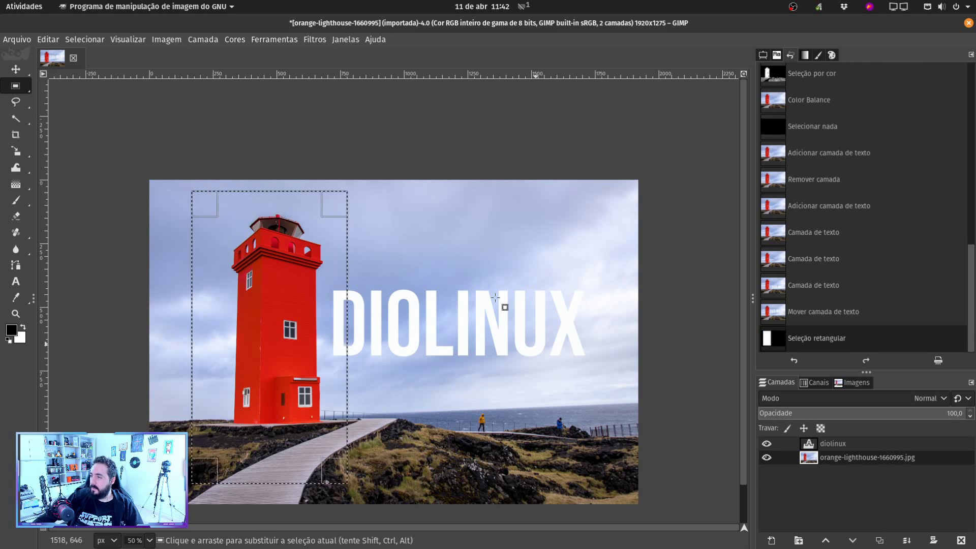
click(315, 39)
mouse_move(274, 40)
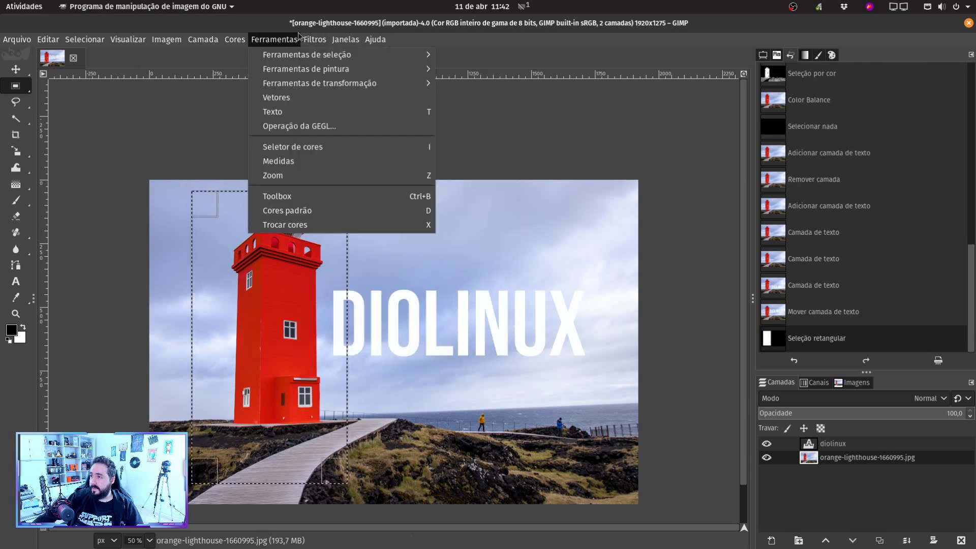
mouse_move(315, 40)
mouse_move(474, 117)
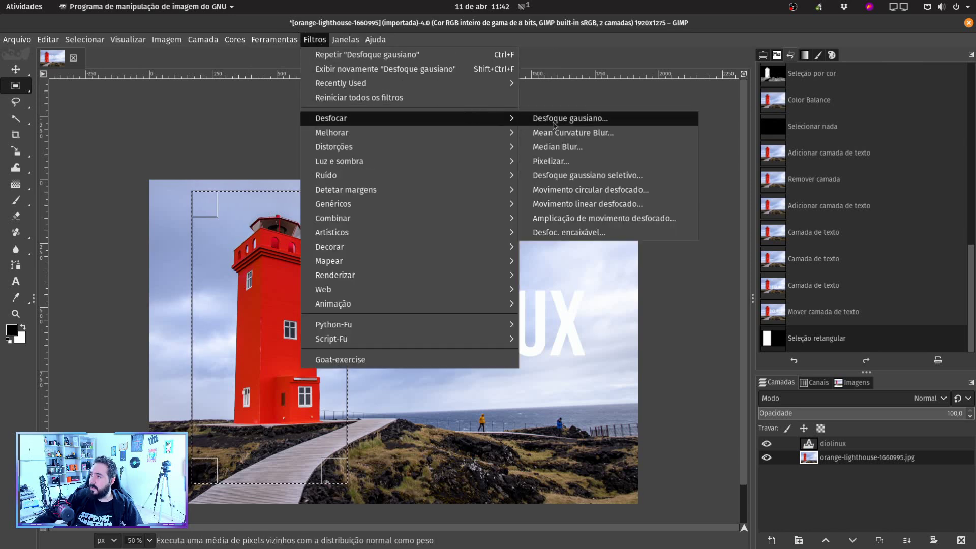
click(545, 124)
drag(638, 135, 693, 136)
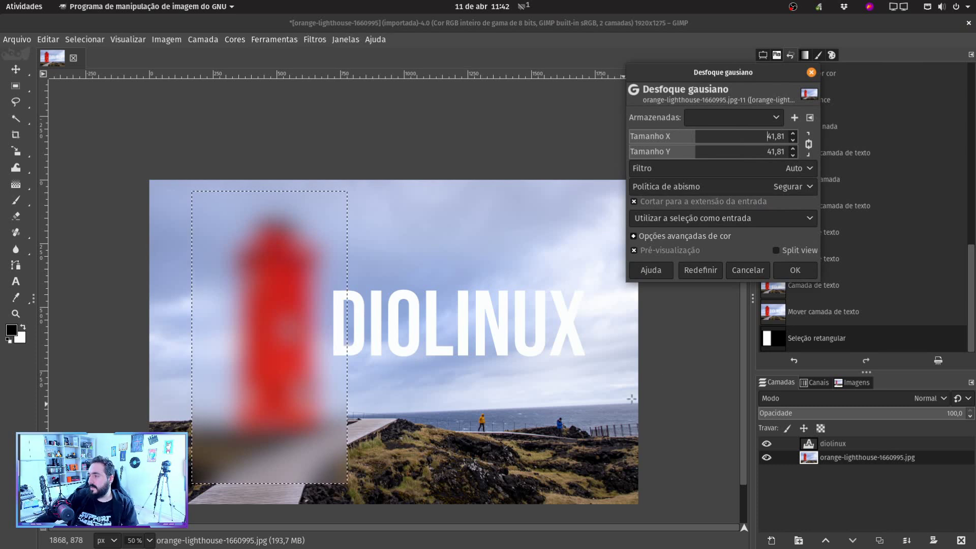
click(739, 274)
key(ctrl+shift+a)
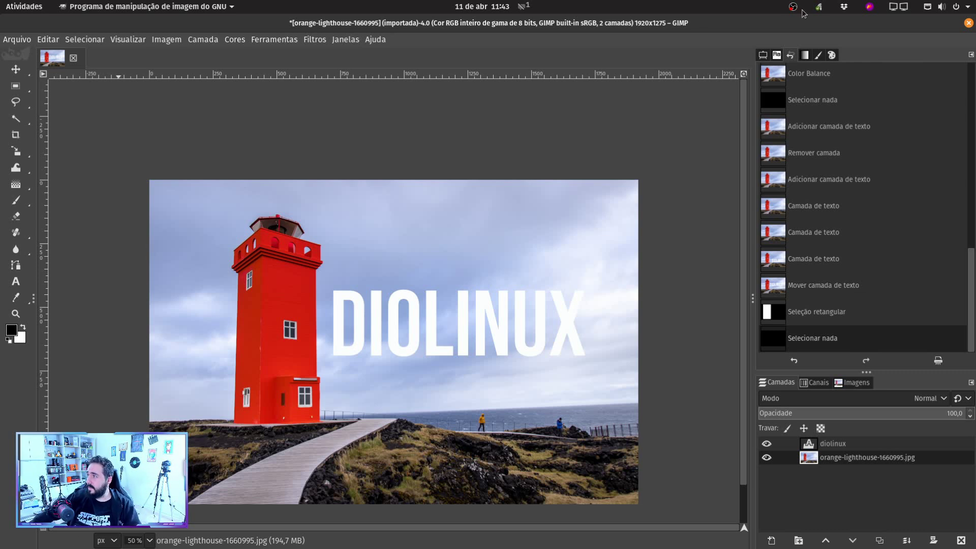
Show the Move tool's options, and try a Mean Curvature Blur with 20 iterations on the photo before cancelling it
click(762, 55)
key(m)
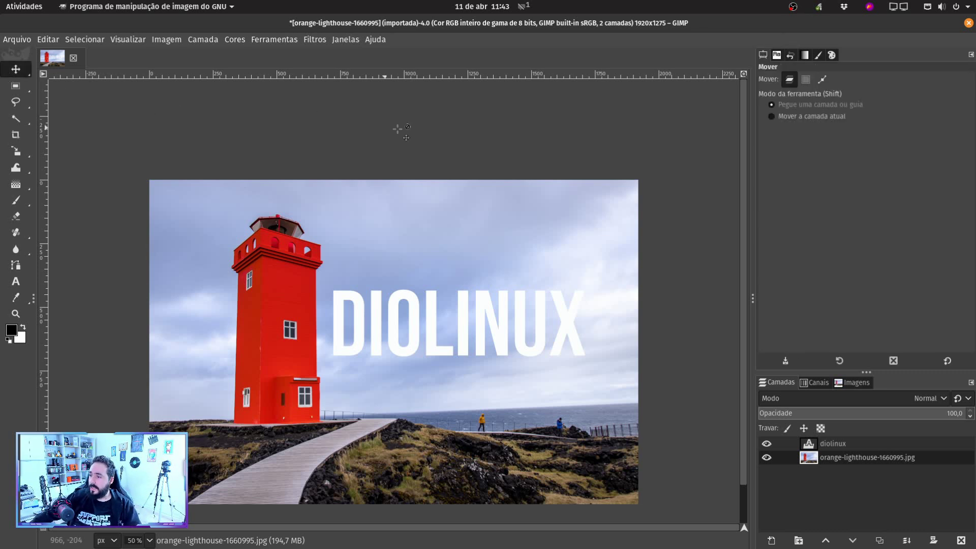
click(309, 41)
mouse_move(468, 118)
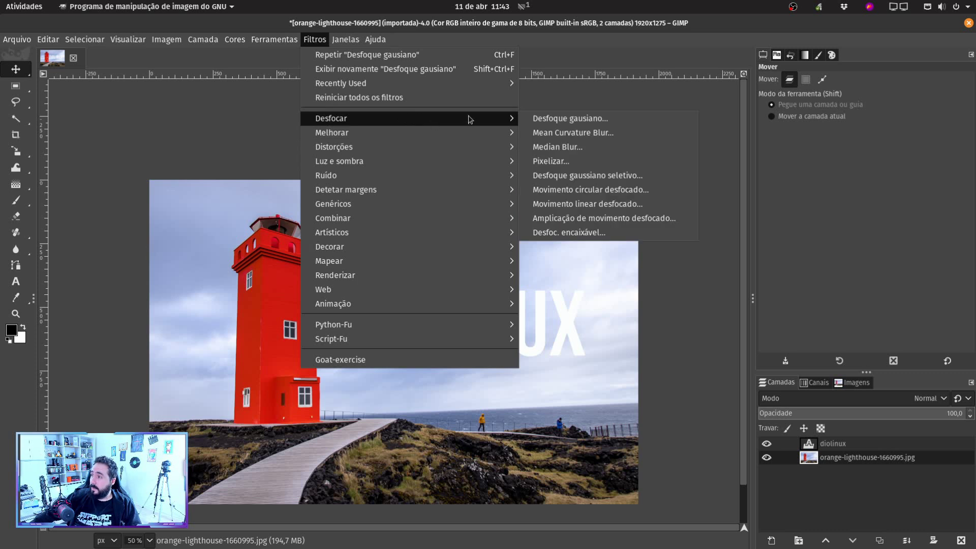
click(606, 133)
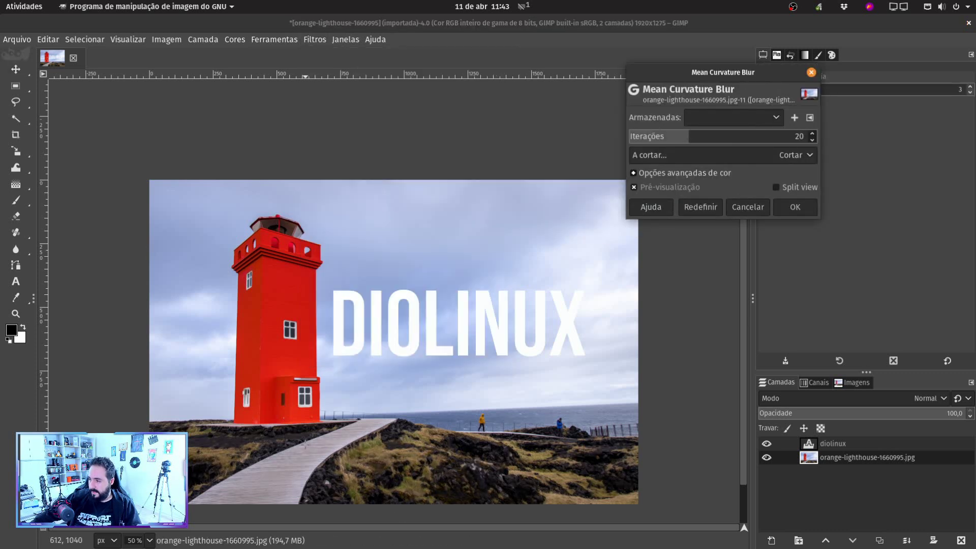
scroll(491, 481, up, 4)
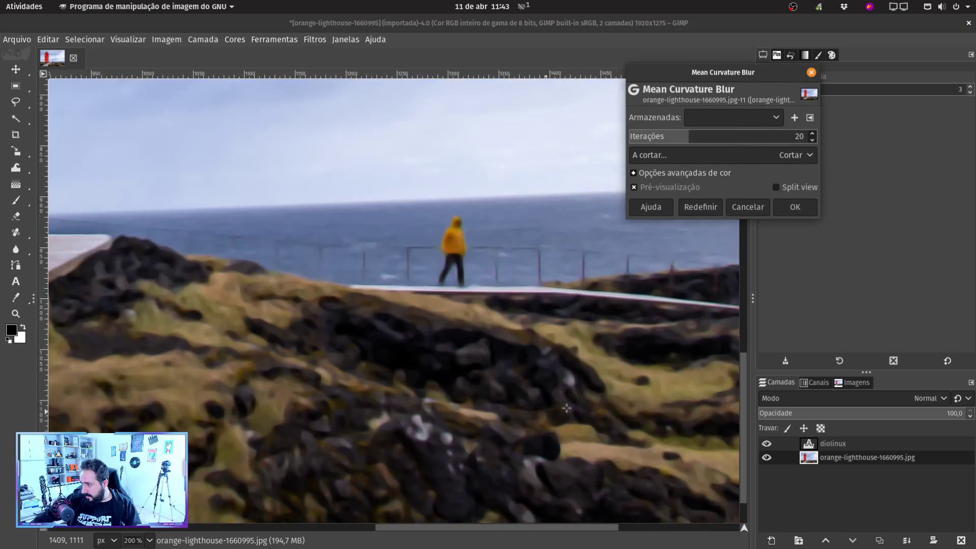
scroll(545, 403, down, 3)
scroll(545, 404, up, 2)
scroll(545, 361, up, 7)
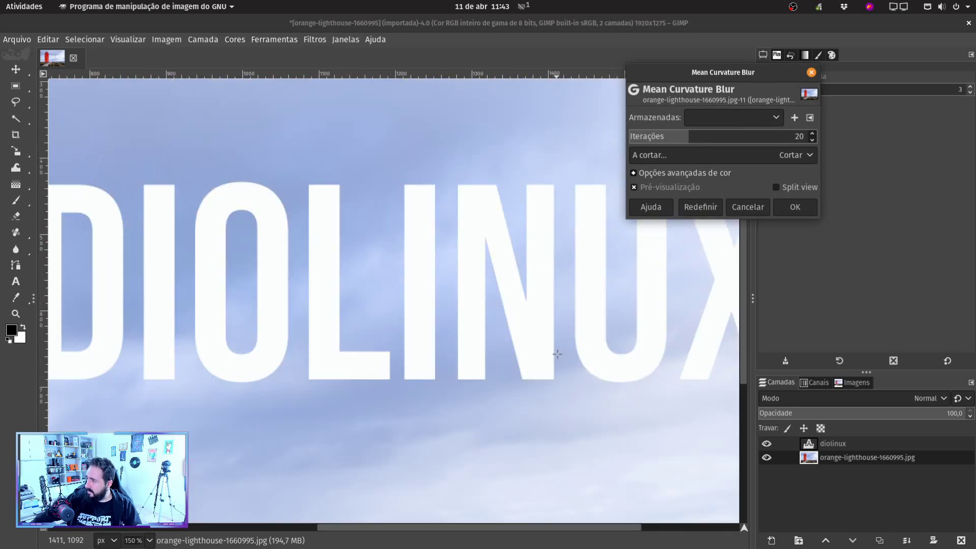
click(747, 207)
Try a Median Blur with Percentil 78 and Raio 19 on the lighthouse photo, and cancel it
scroll(396, 116, down, 2)
scroll(399, 116, up, 1)
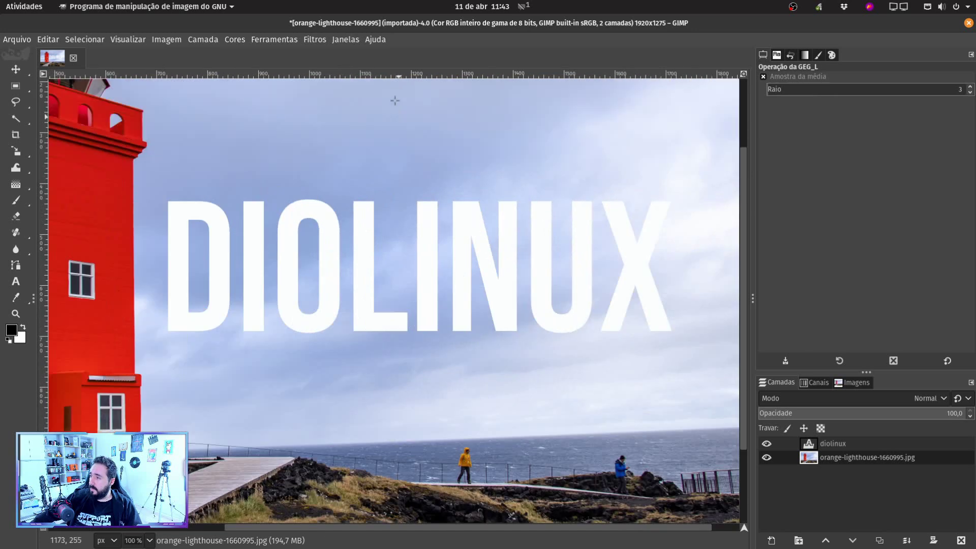
scroll(331, 80, down, 1)
click(315, 40)
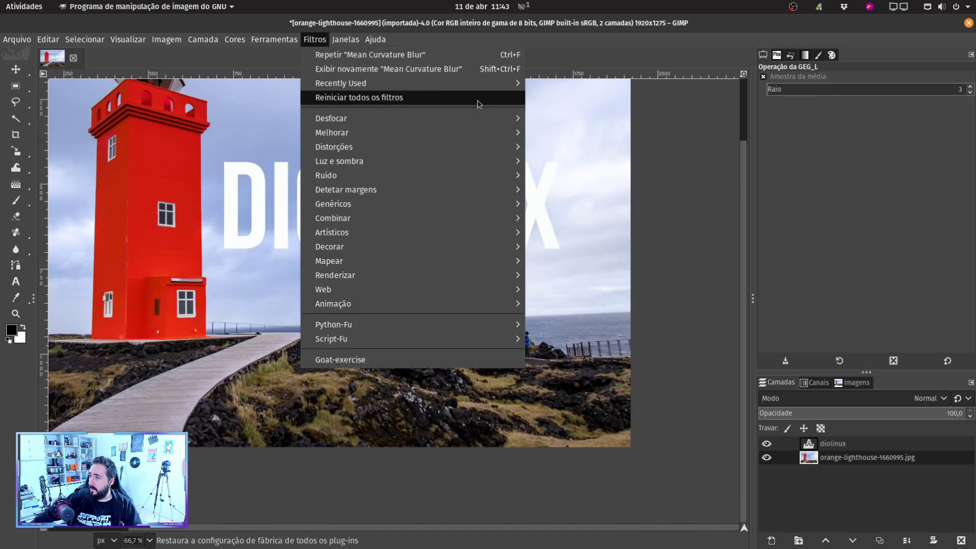
mouse_move(475, 116)
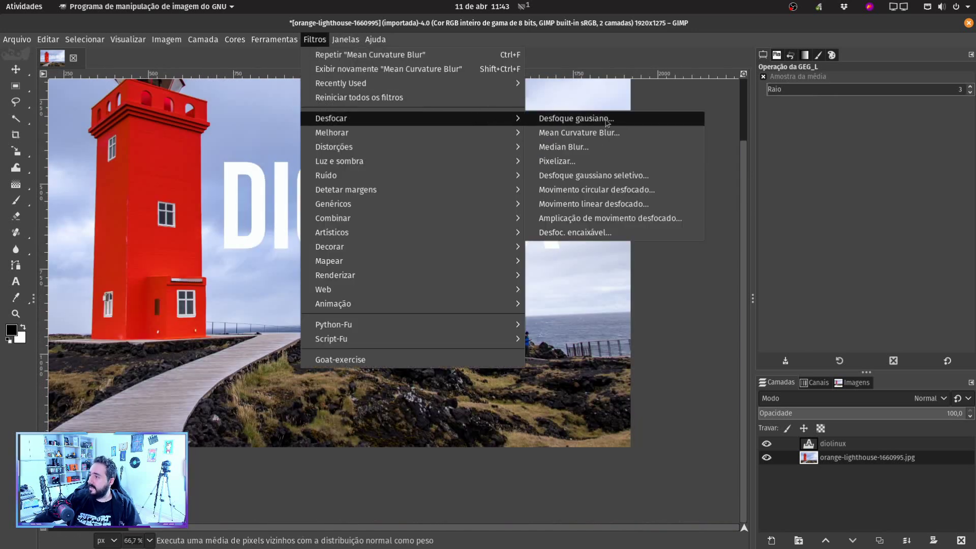
click(654, 147)
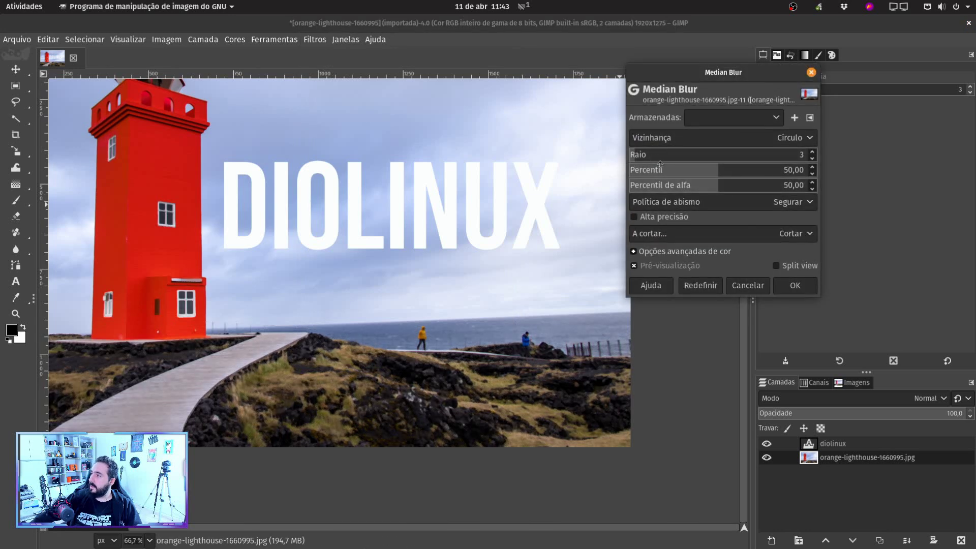
drag(731, 168, 768, 171)
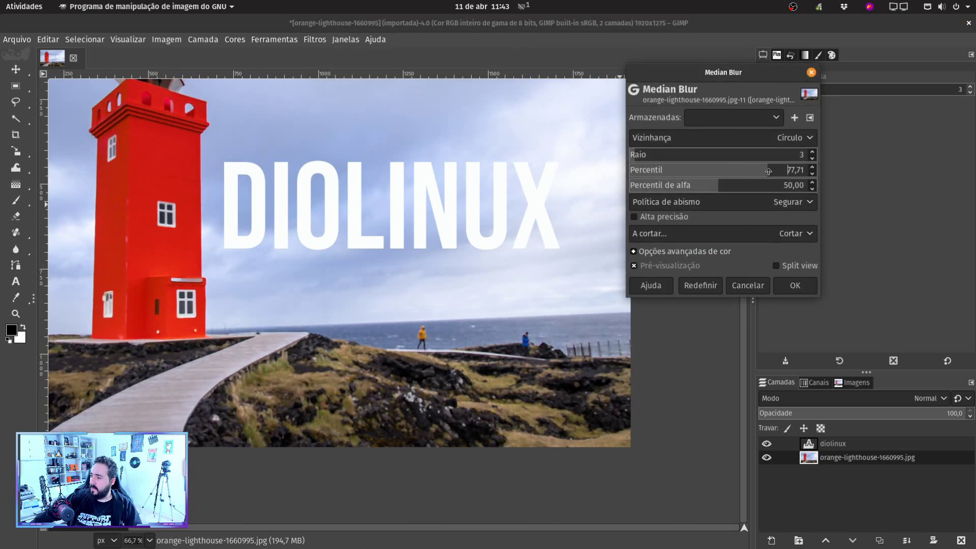
drag(652, 154, 662, 157)
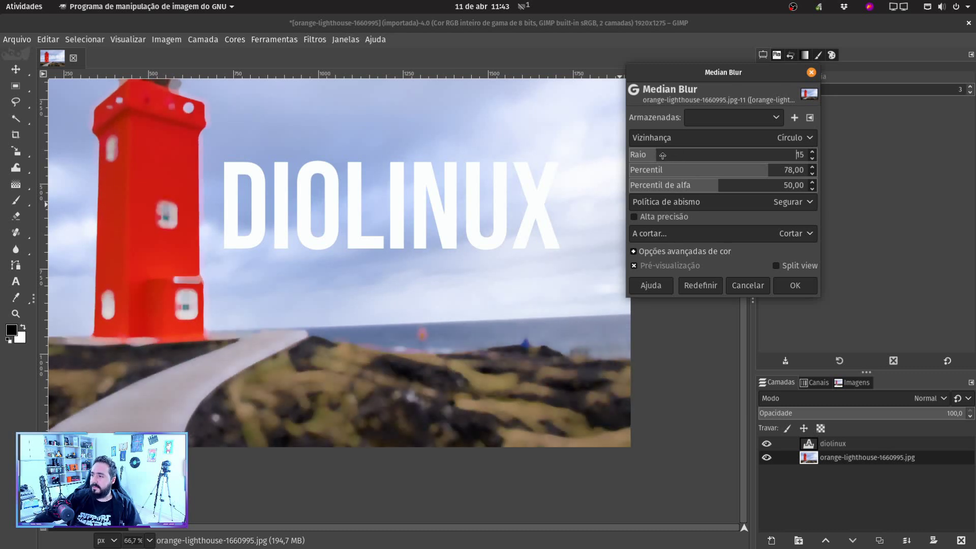
scroll(367, 226, down, 2)
scroll(366, 226, up, 1)
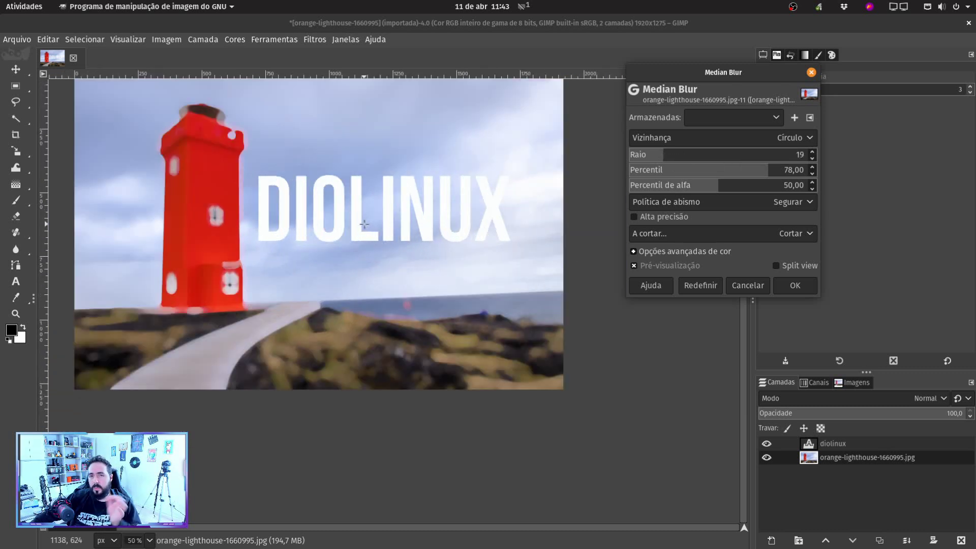
click(747, 285)
Try the Pixelizar filter with block width and height 32 on the whole photo, and cancel it
click(315, 39)
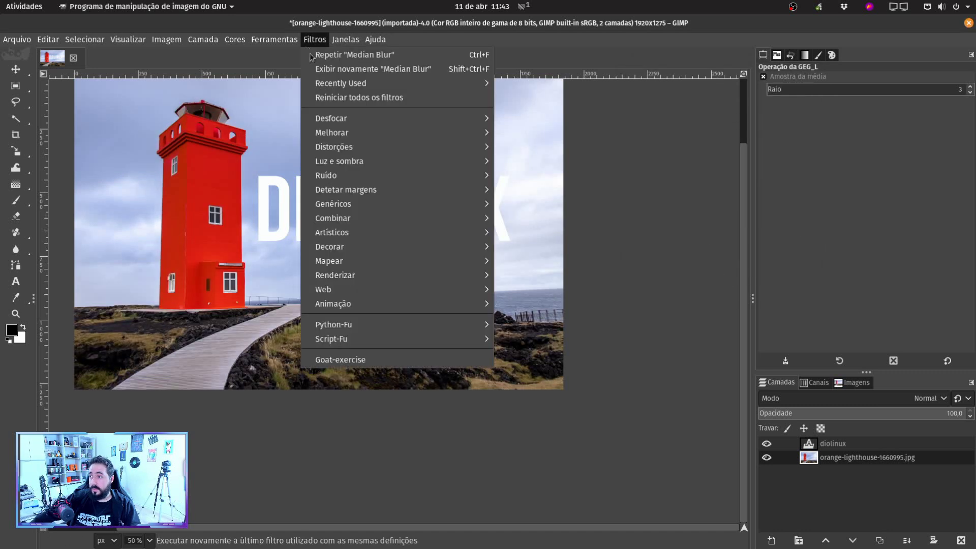
mouse_move(470, 119)
click(599, 162)
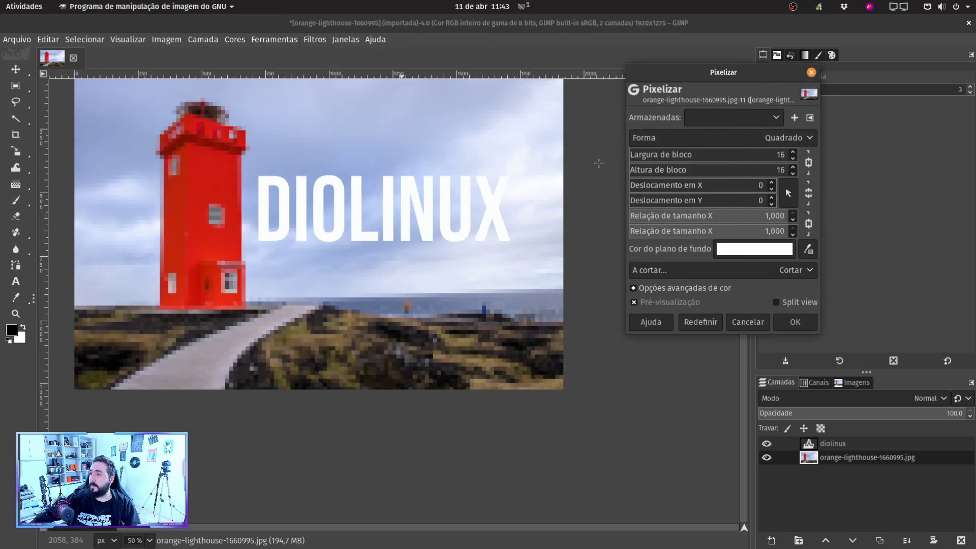
drag(644, 154, 631, 158)
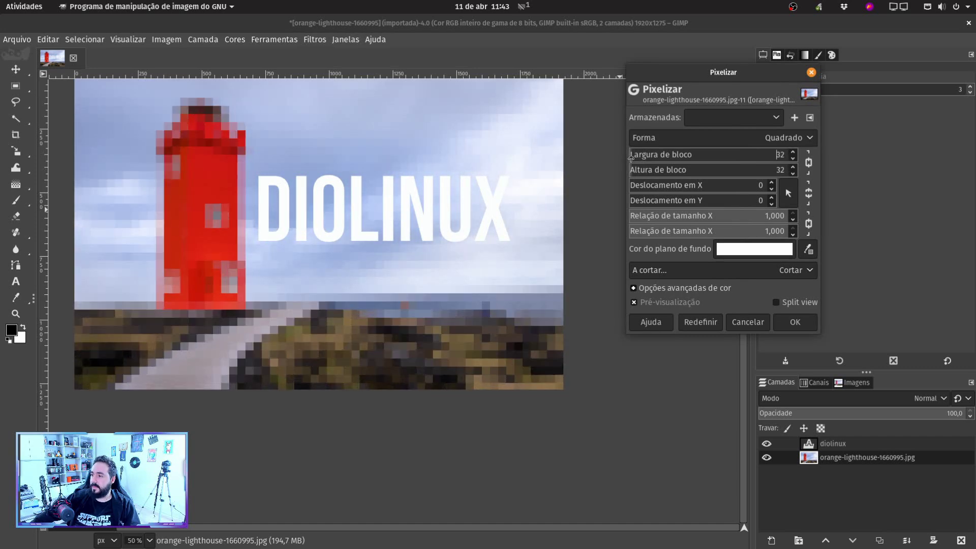
click(729, 320)
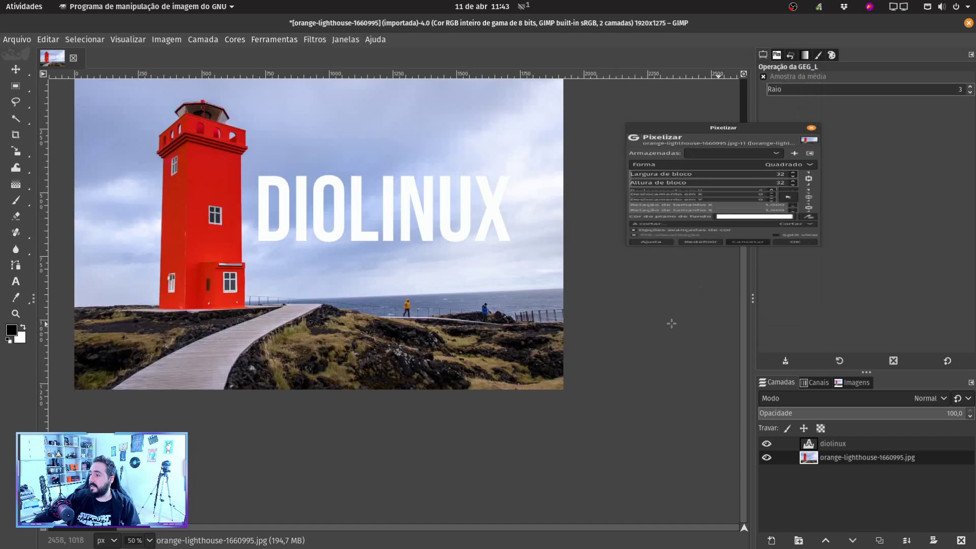
Make a rectangular selection of about 25 × 17 px around the head of the person in the yellow jacket
click(15, 86)
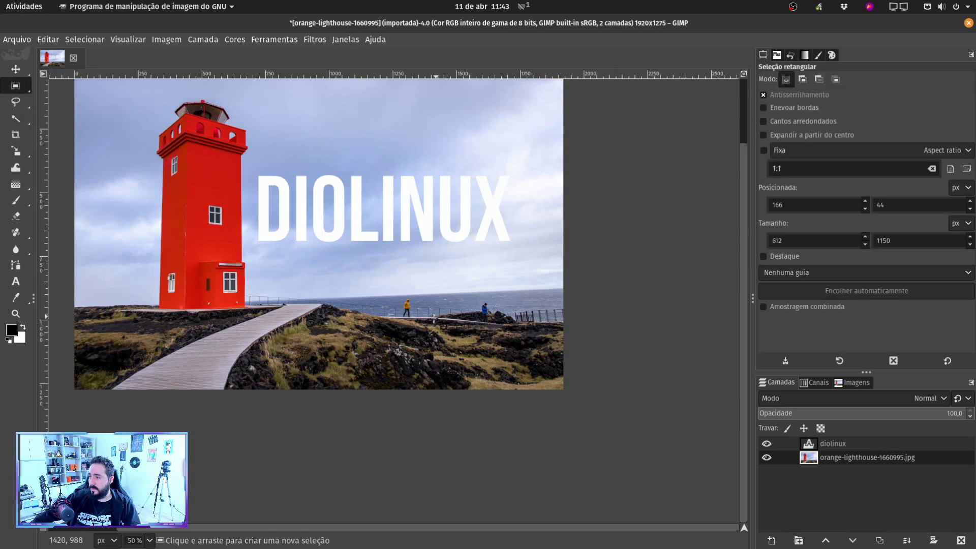
scroll(436, 318, up, 7)
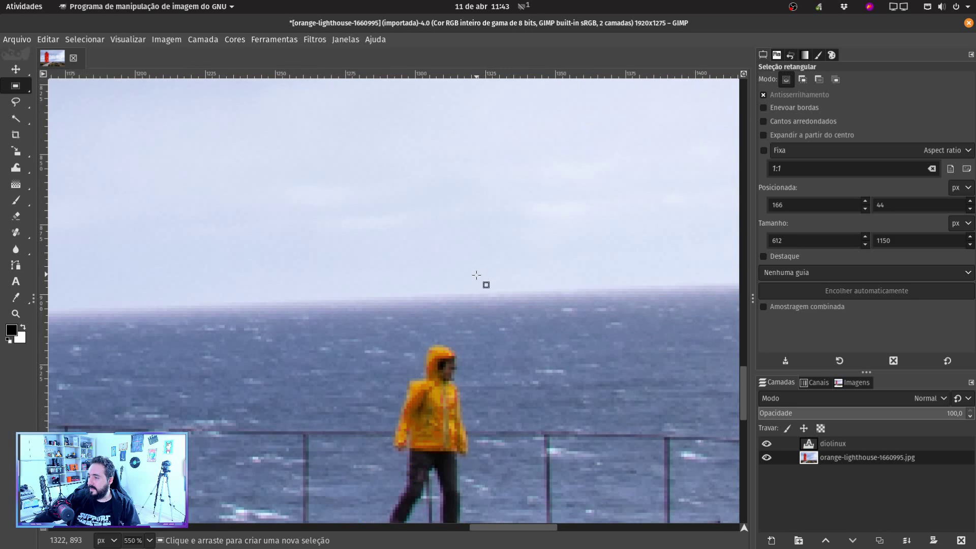
scroll(481, 300, down, 2)
scroll(487, 363, up, 5)
drag(530, 166, 328, 304)
Pixelate the selected head with the Pixelizar filter, using a block width and height of 3
click(311, 41)
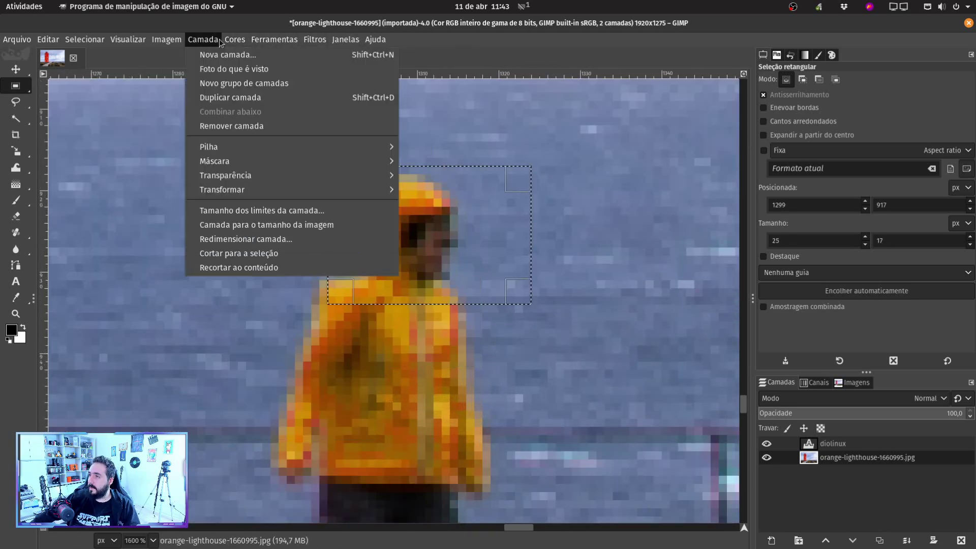
mouse_move(459, 119)
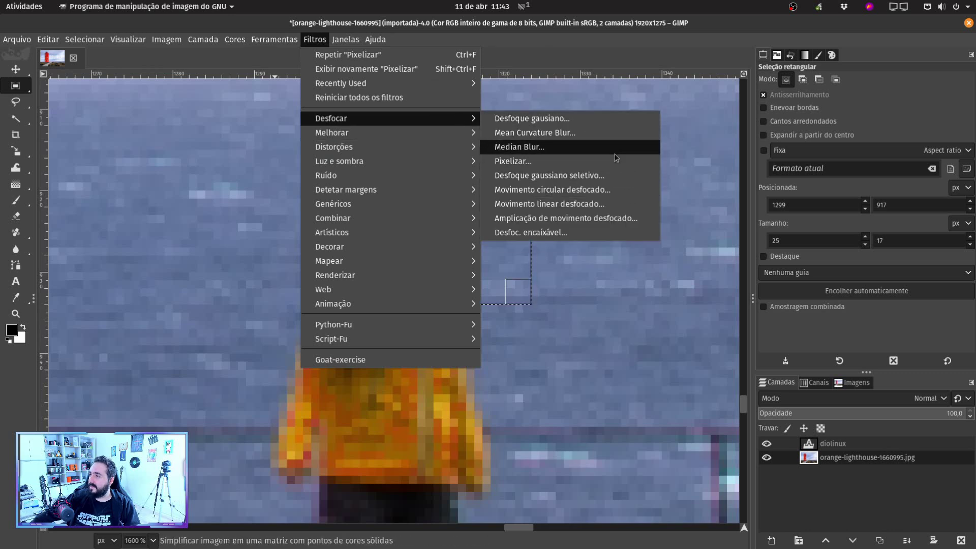
click(617, 162)
drag(700, 161, 655, 173)
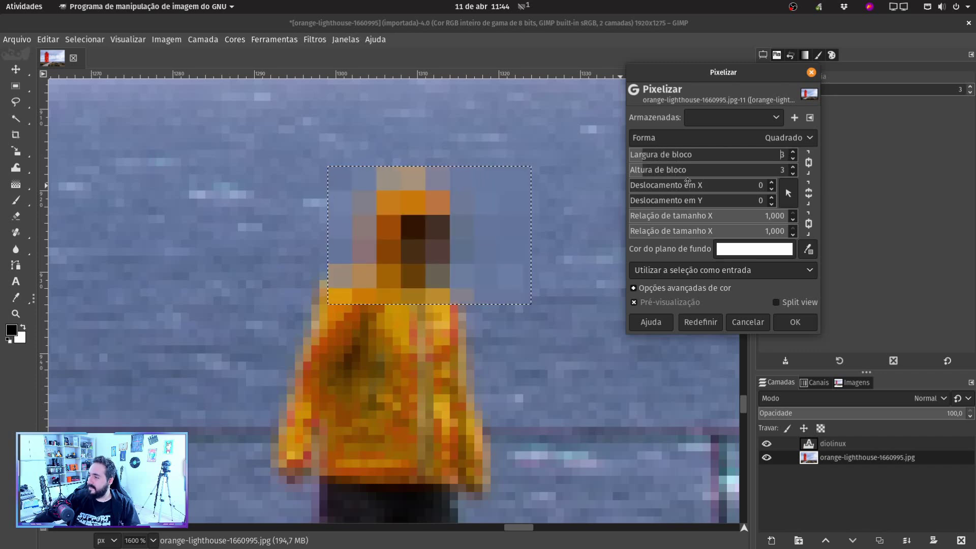
click(794, 321)
Try the selective Gaussian blur on the lighthouse photo with a blur radius of 25,89 and a maximum delta of 0,649, and cancel it
ctrl+scroll(651, 306, down, 7)
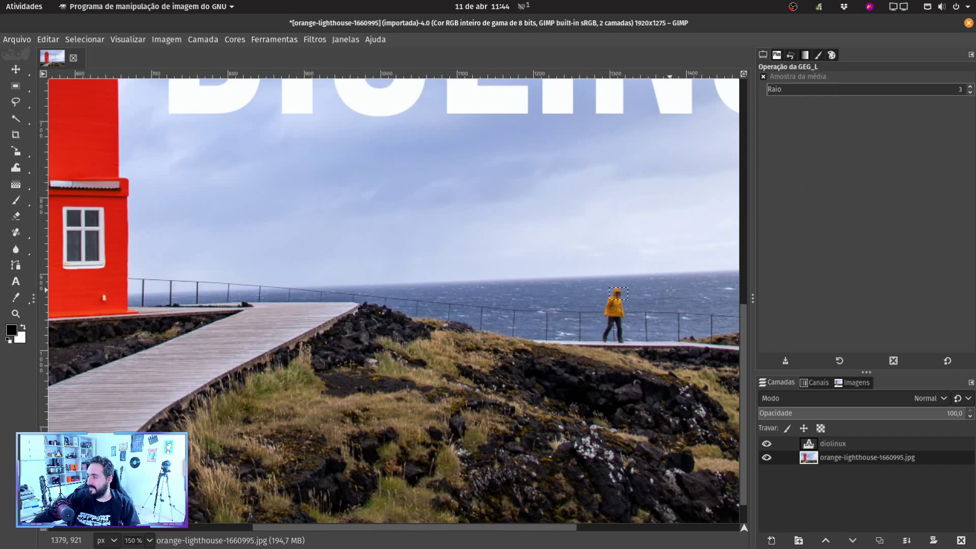
ctrl+scroll(620, 271, down, 2)
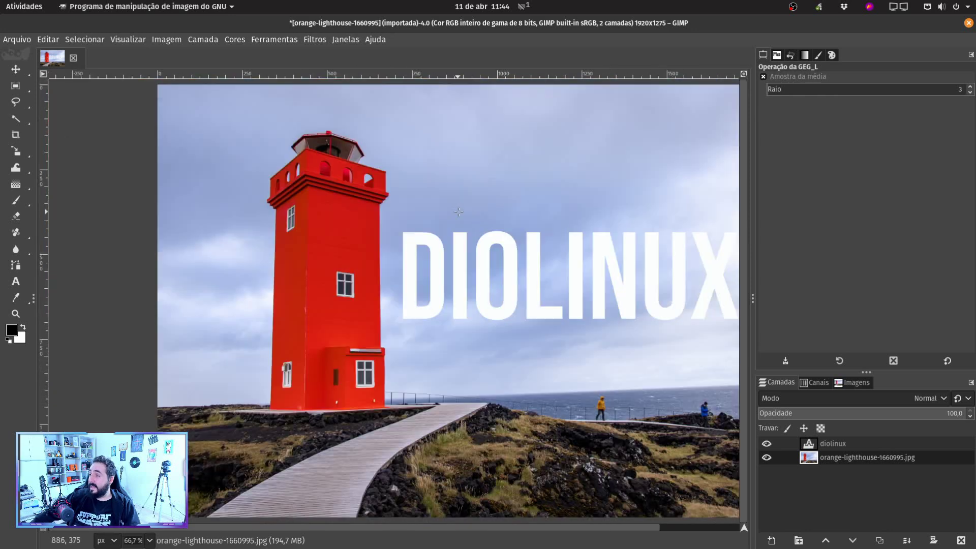
click(314, 39)
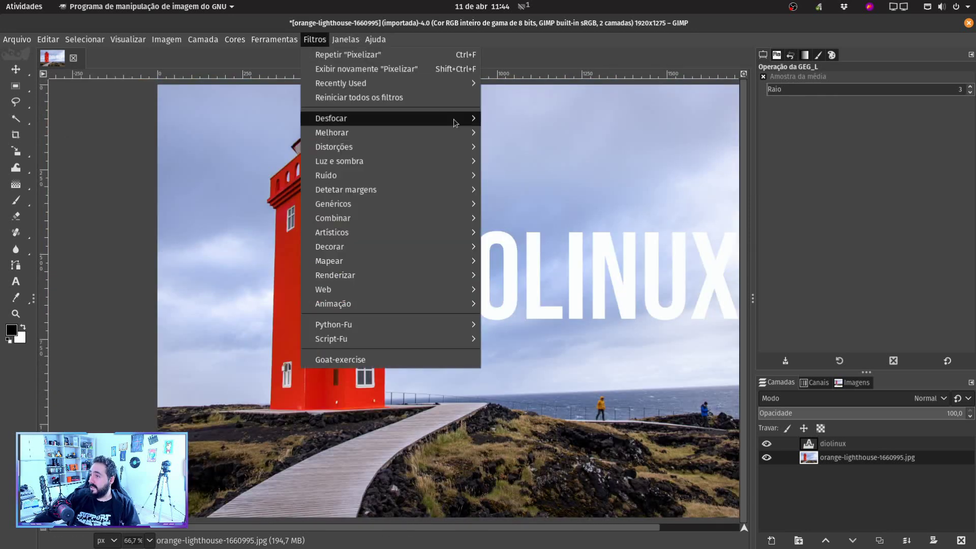
mouse_move(453, 120)
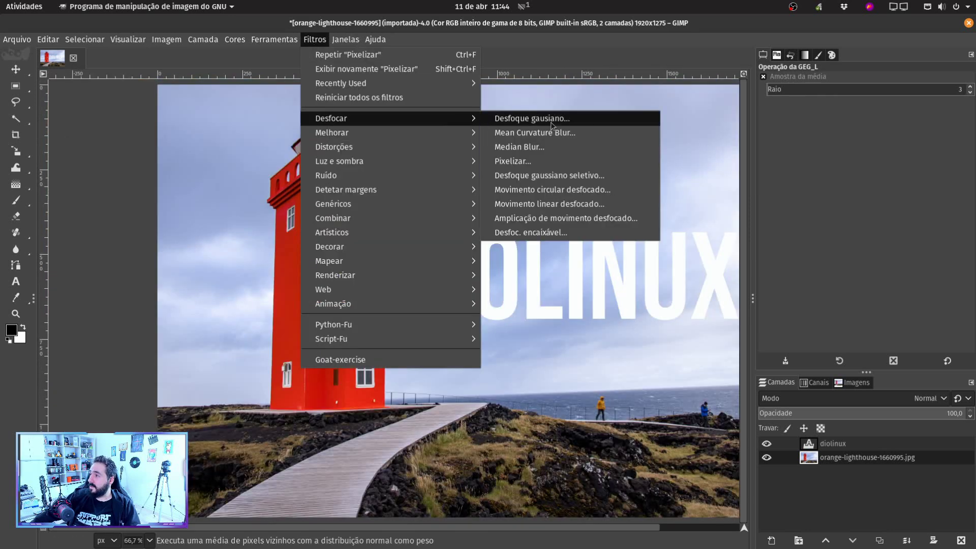
click(625, 179)
drag(649, 175, 734, 200)
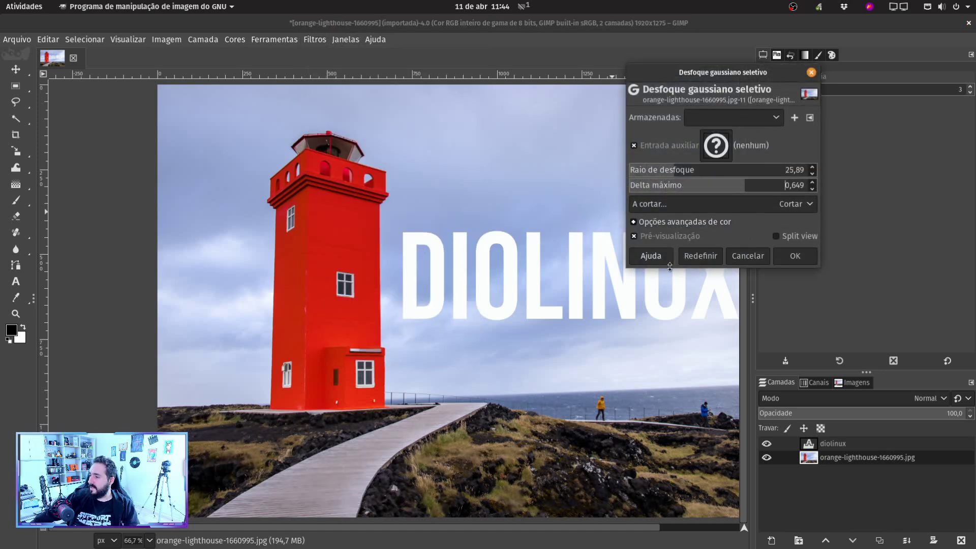
drag(735, 73, 780, 136)
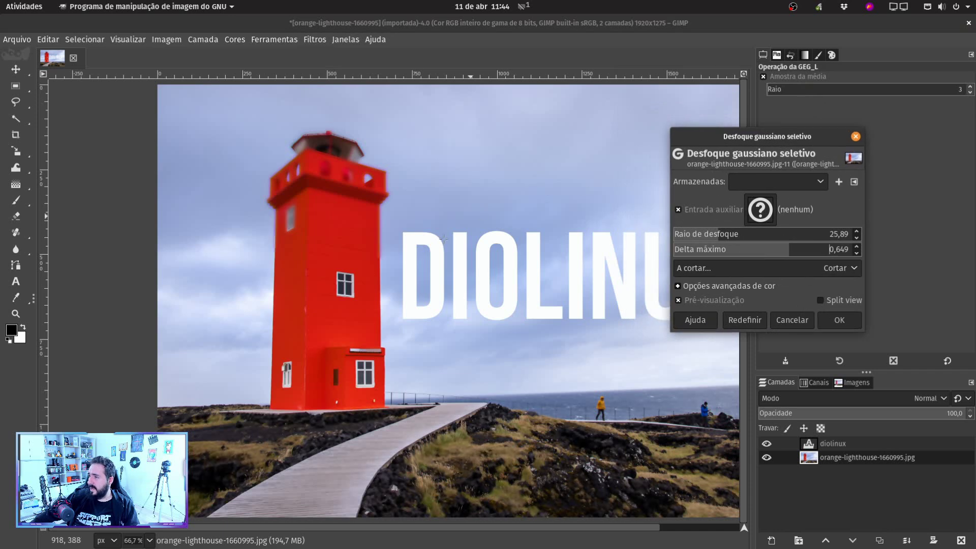
scroll(455, 293, down, 3)
scroll(487, 297, up, 2)
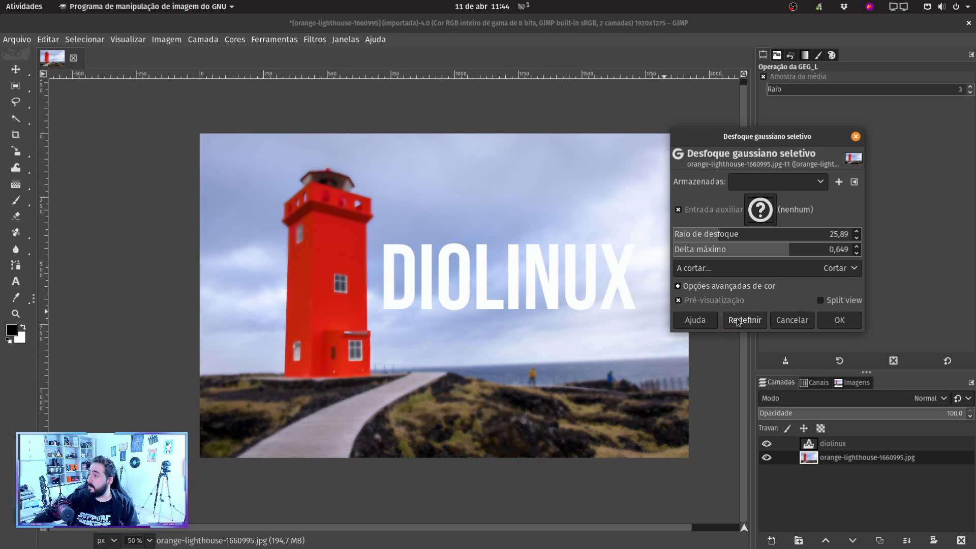
click(792, 320)
Try the circular motion blur on the lighthouse photo with an angle of 5,00 and the centre at 0,500, and cancel it
click(315, 39)
mouse_move(502, 120)
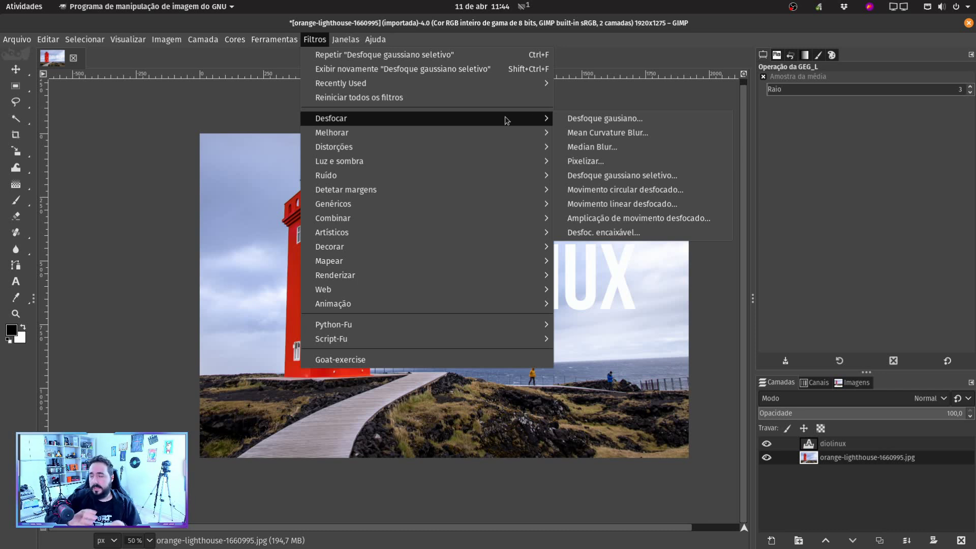
click(690, 194)
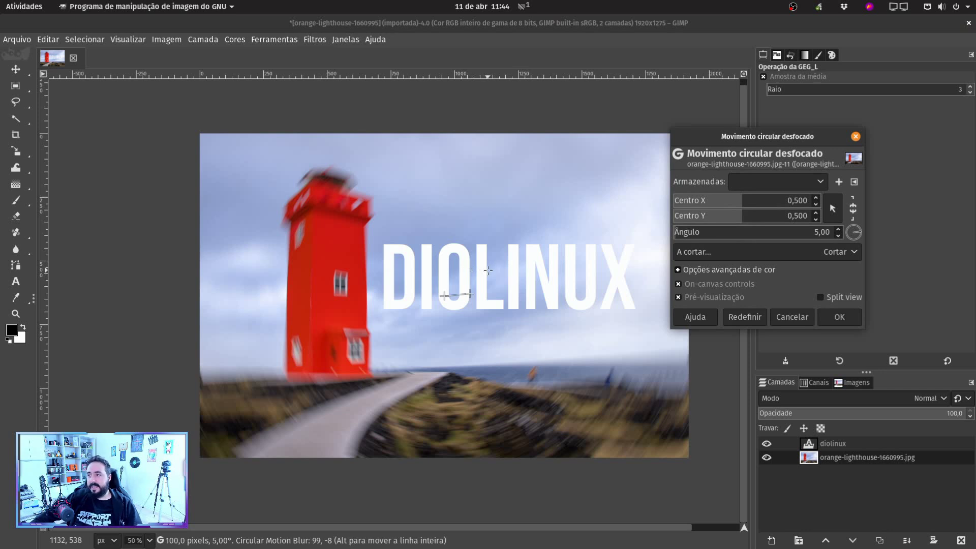
click(787, 319)
Try the linear motion blur on the lighthouse photo with a length of 60,98 and an angle of 0,00, and cancel it
click(315, 40)
mouse_move(508, 118)
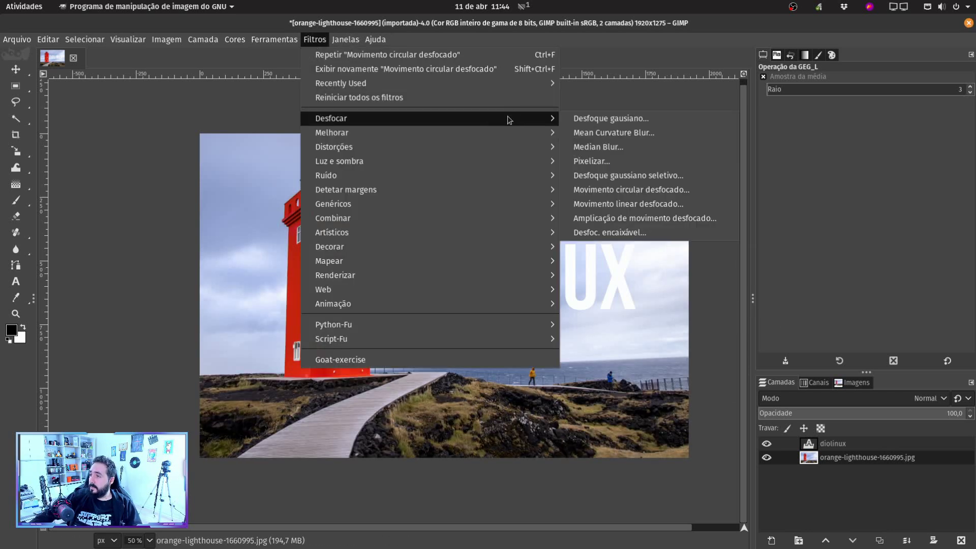
click(709, 204)
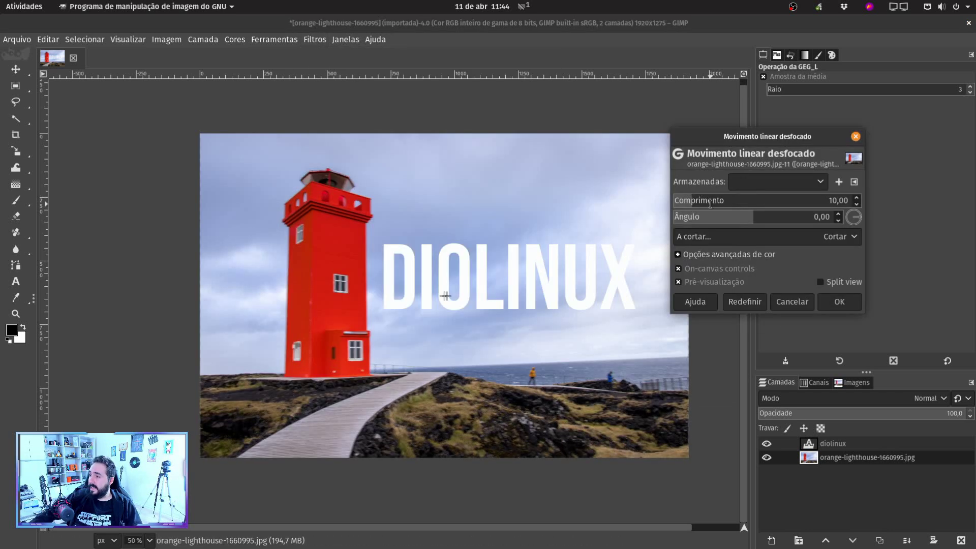
drag(697, 204, 732, 204)
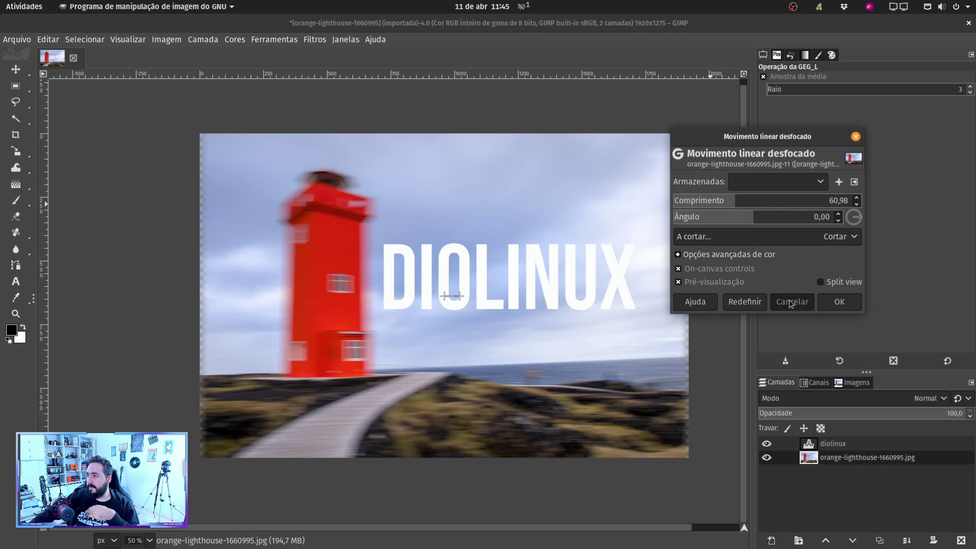
click(791, 302)
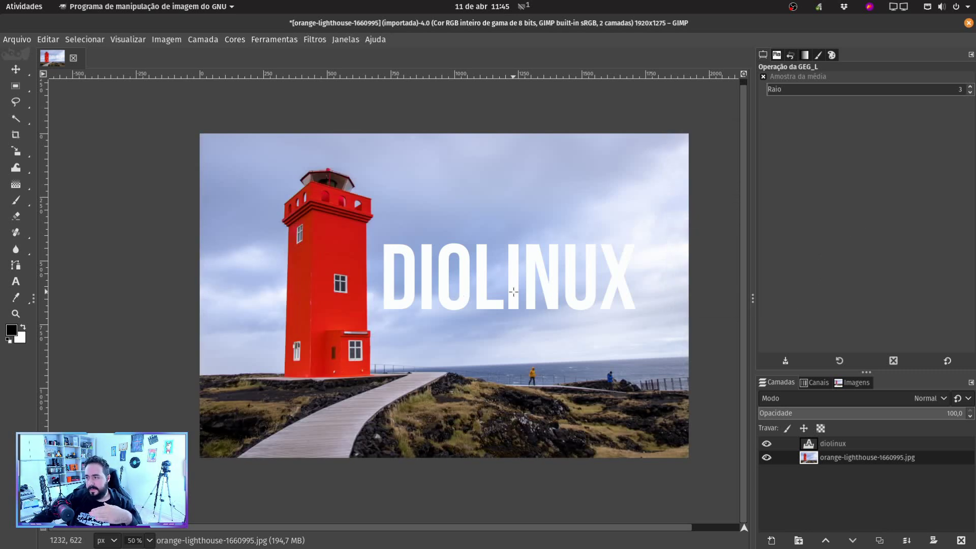
Try the zoom motion blur on the lighthouse photo with a blur factor of 0,100, and cancel it
click(325, 39)
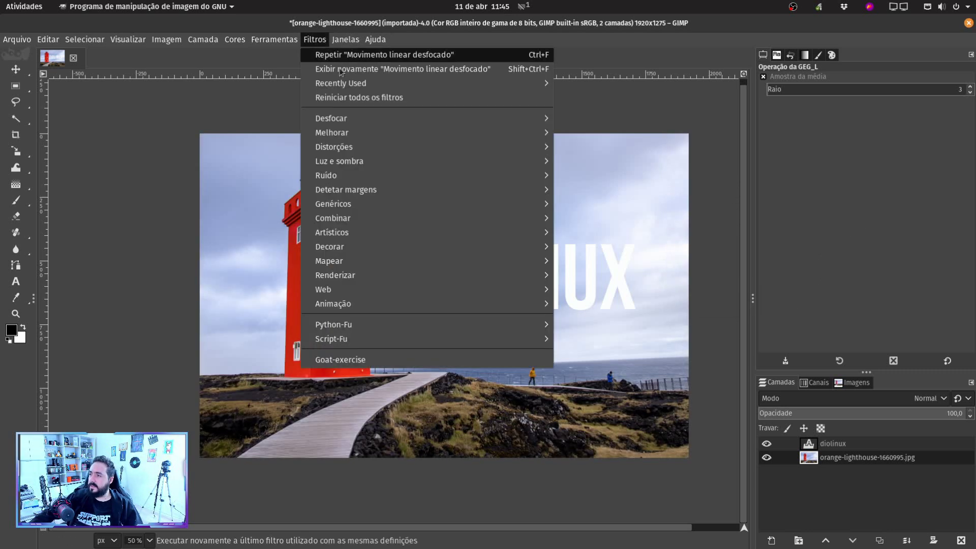
mouse_move(518, 118)
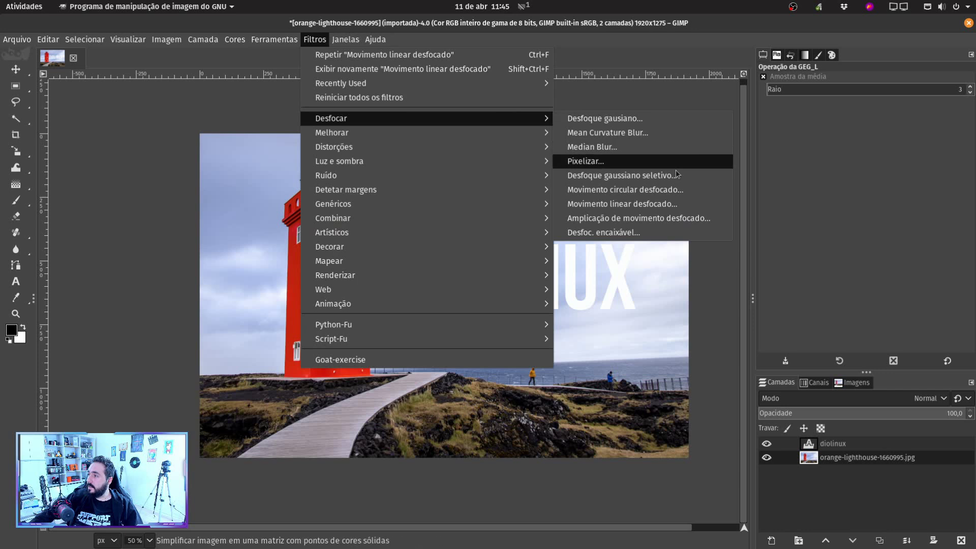
click(701, 224)
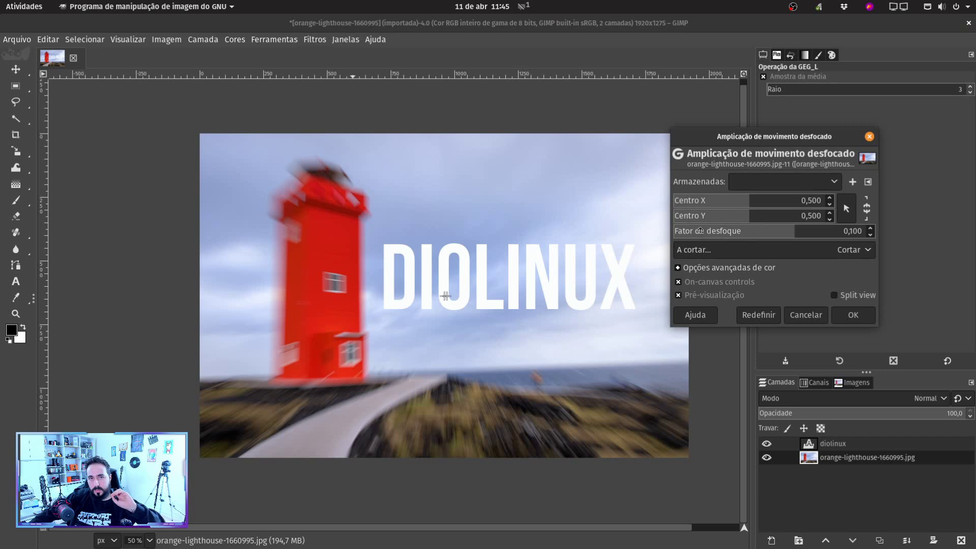
click(806, 315)
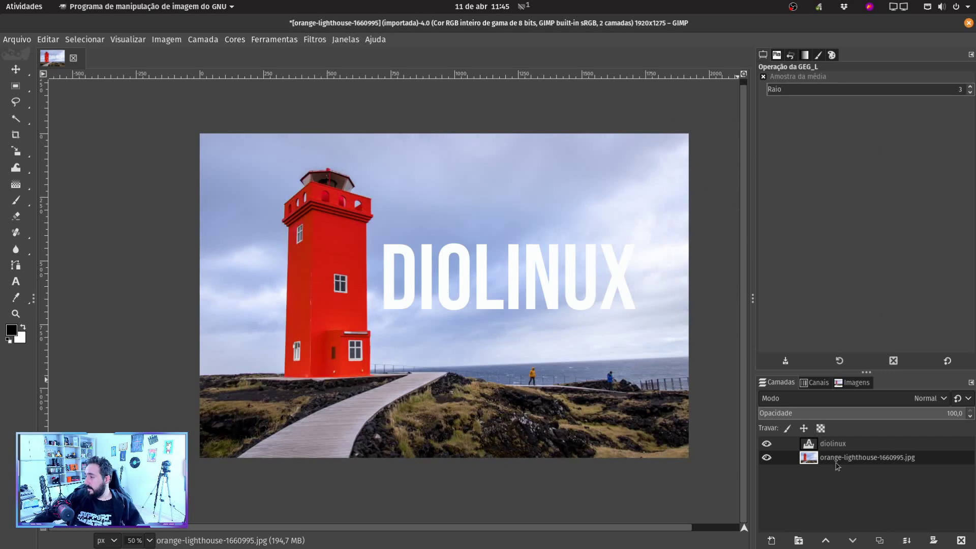
Hide the diolinux layer and add diolinux apoiadores.png from the ARTES BLOG folder to the image as a new layer
click(767, 444)
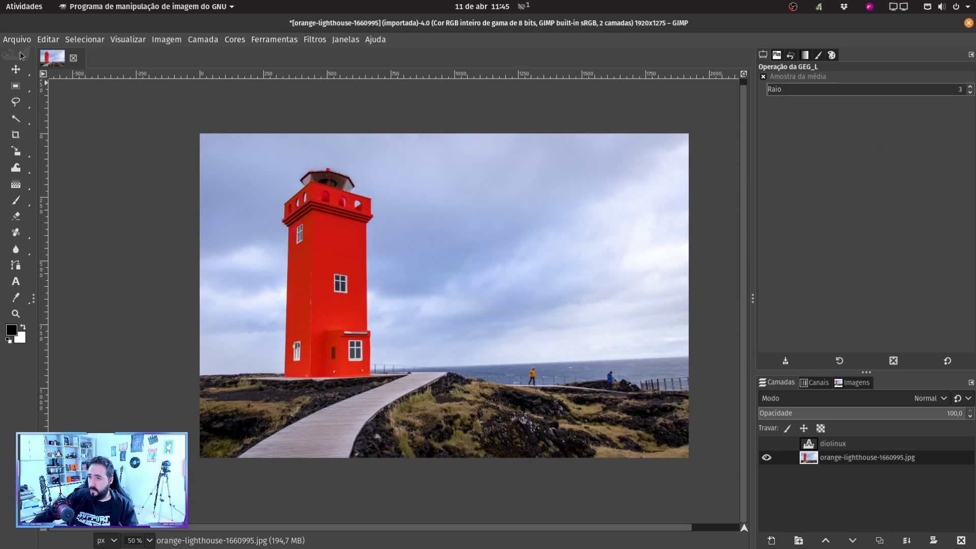
mouse_move(1, 1)
click(22, 133)
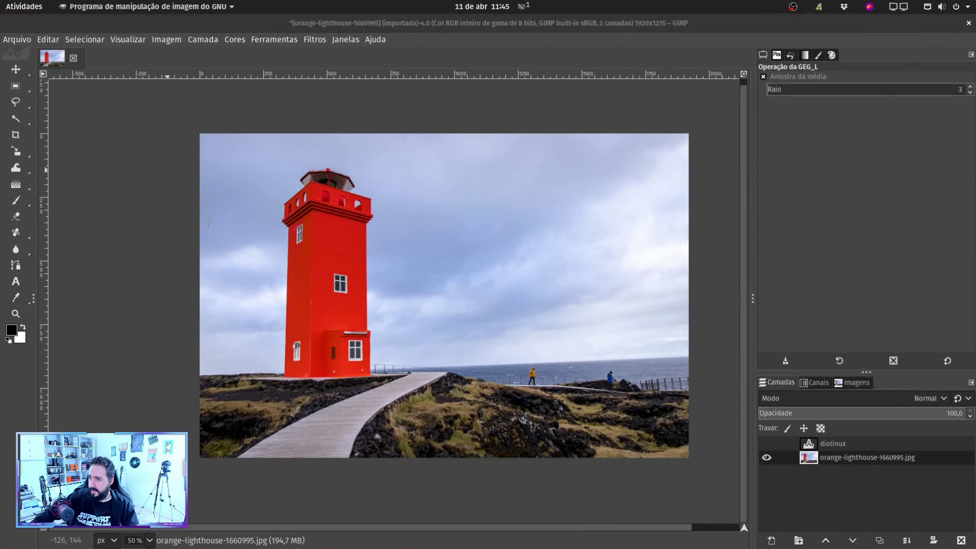
click(91, 383)
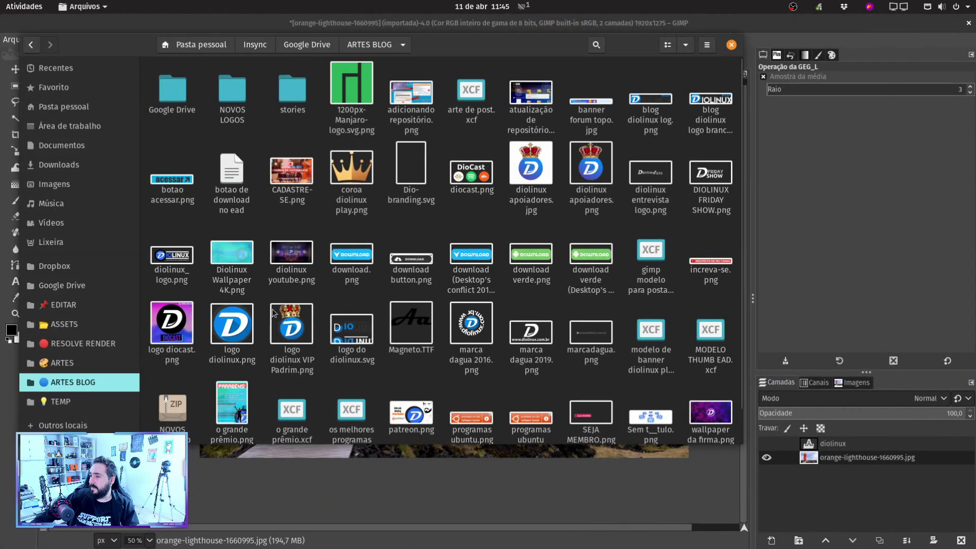
drag(592, 188, 435, 291)
key(alt+Tab)
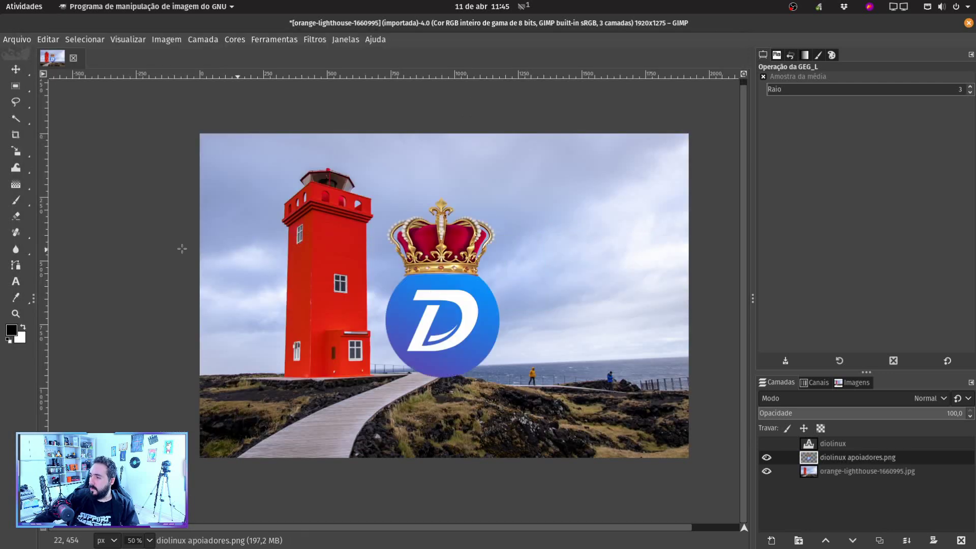
Apply the zoom motion blur with a blur factor of 0,100 to the lighthouse layer behind the crowned logo
click(20, 72)
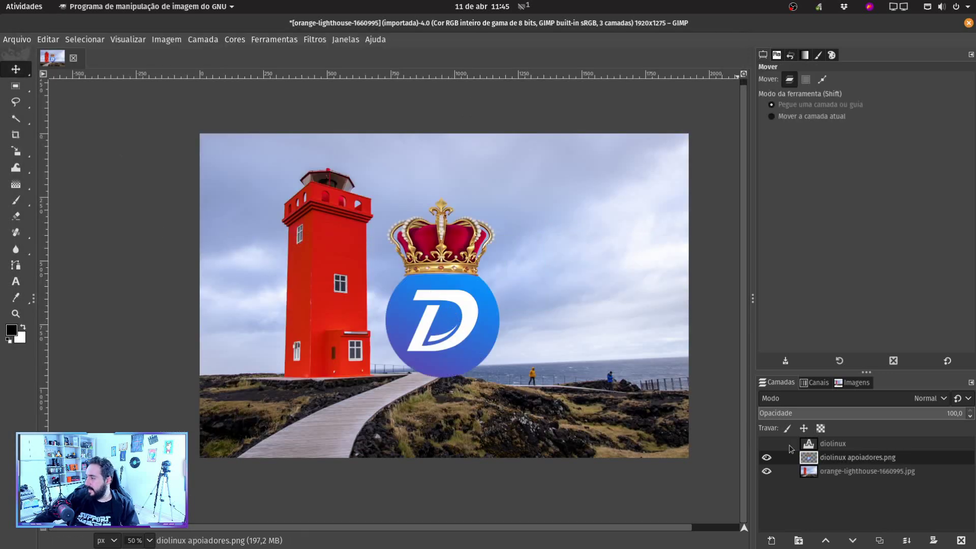
click(841, 472)
click(315, 39)
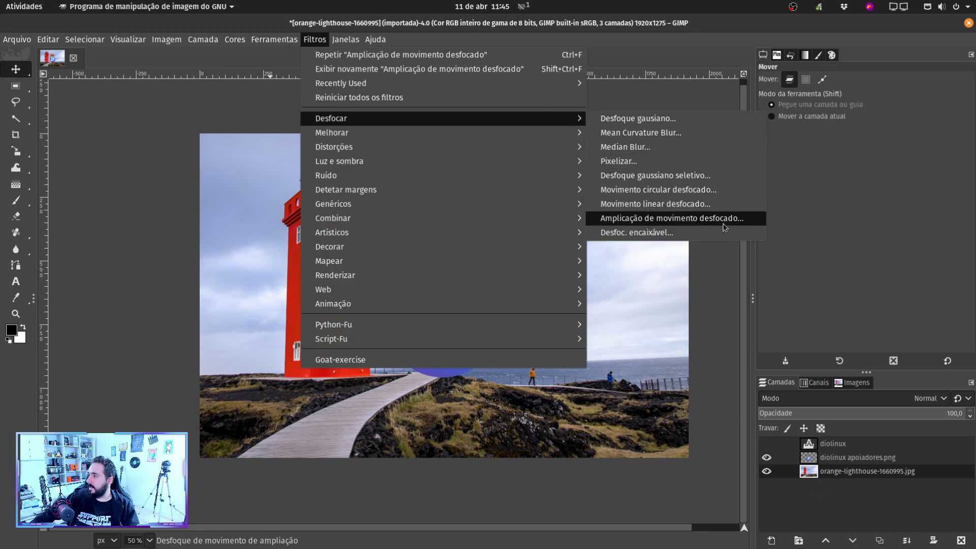
click(730, 224)
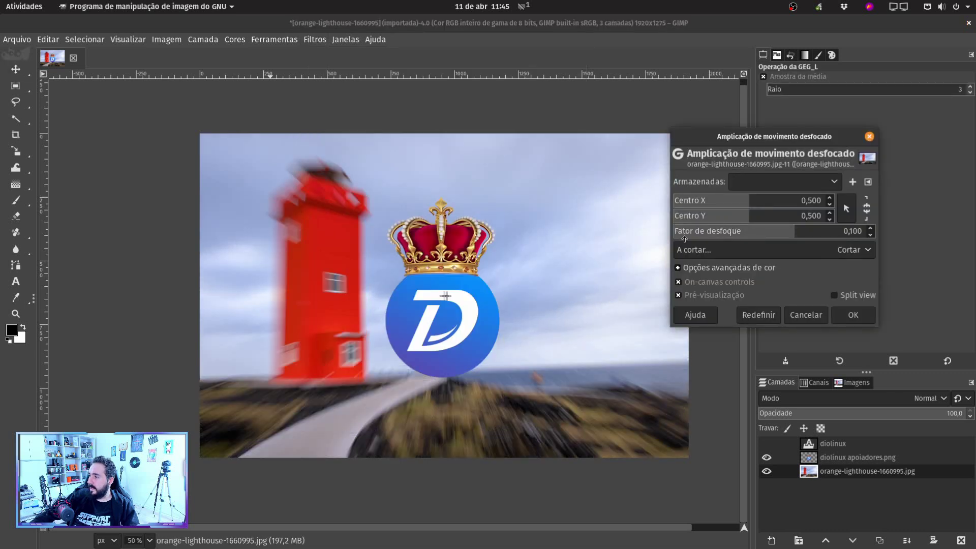
click(853, 314)
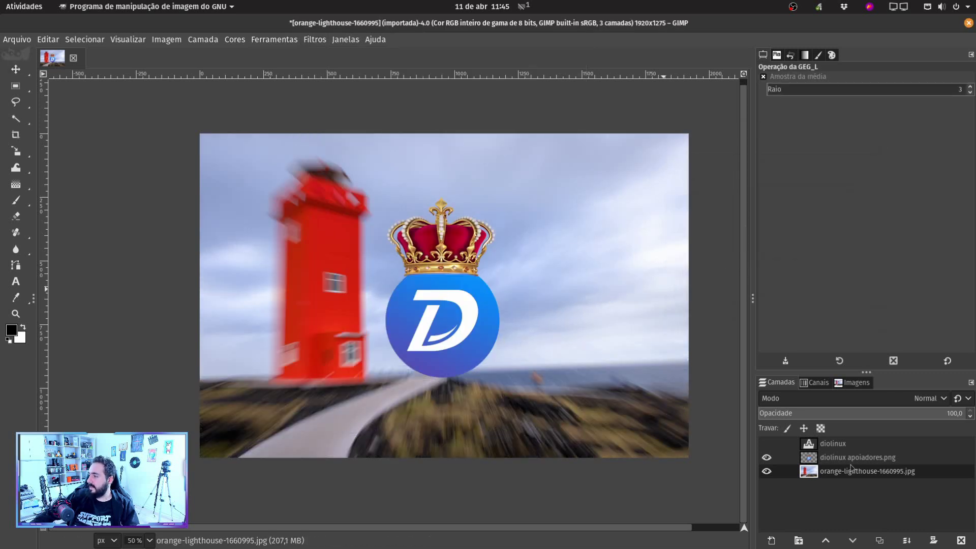
Try a drop shadow on the diolinux apoiadores.png layer, and undo both the shadow and the background's zoom motion blur
click(836, 446)
click(844, 463)
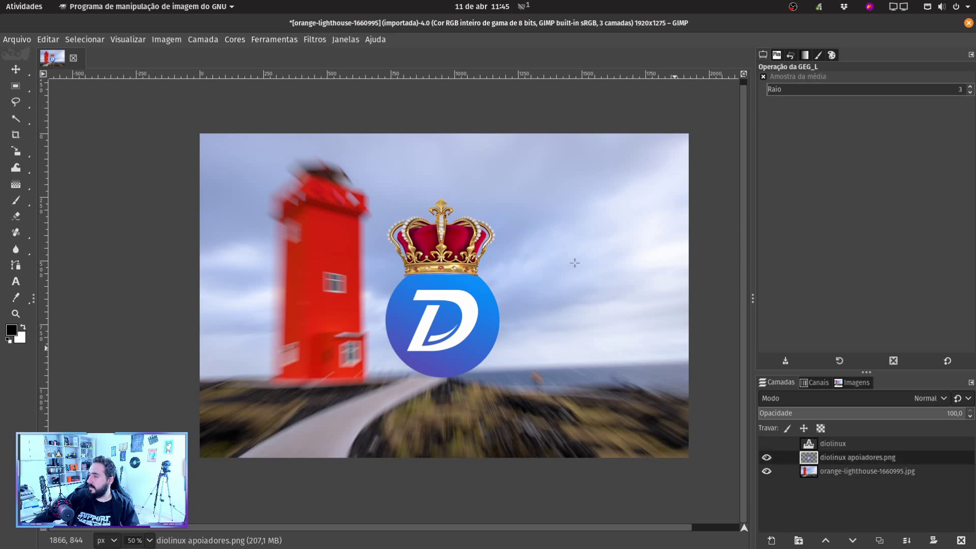
click(316, 40)
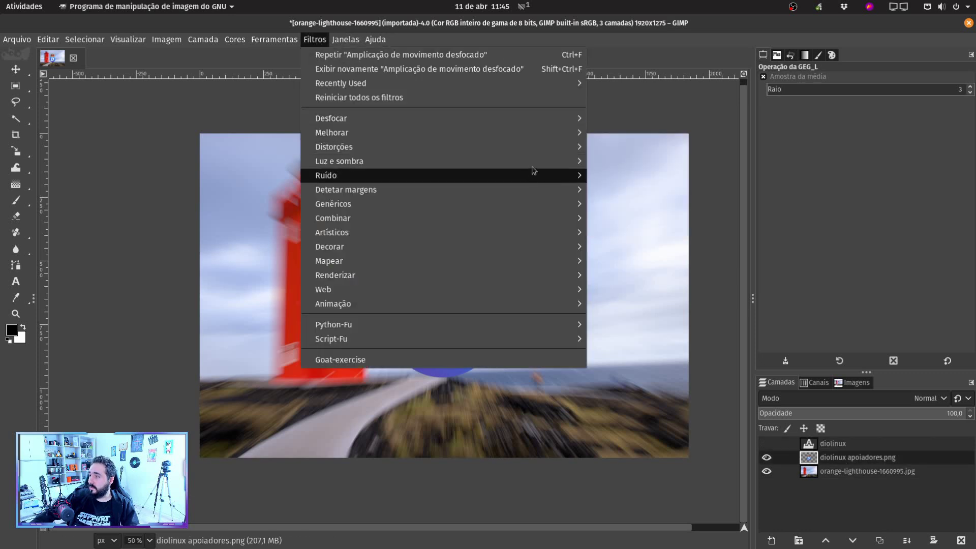
mouse_move(538, 160)
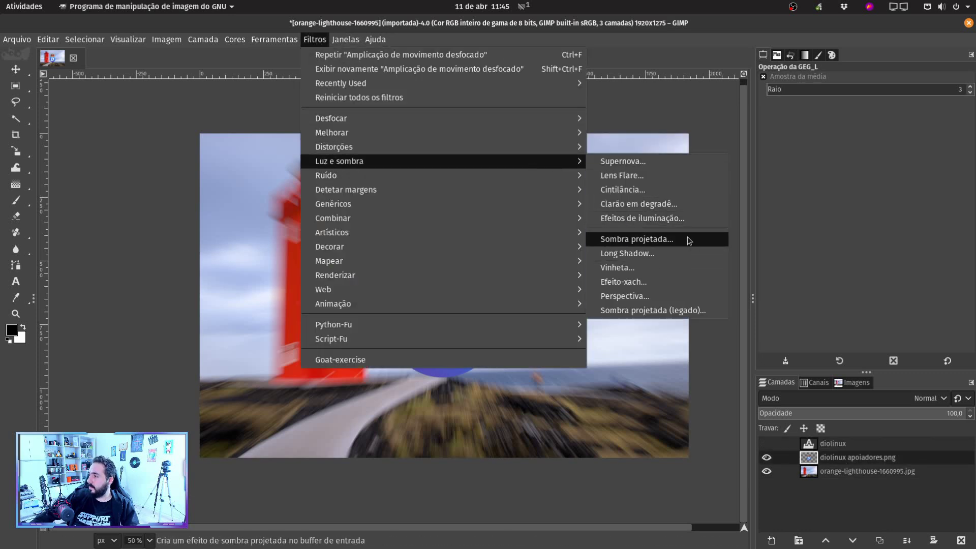
click(673, 243)
click(838, 338)
scroll(630, 326, down, 1)
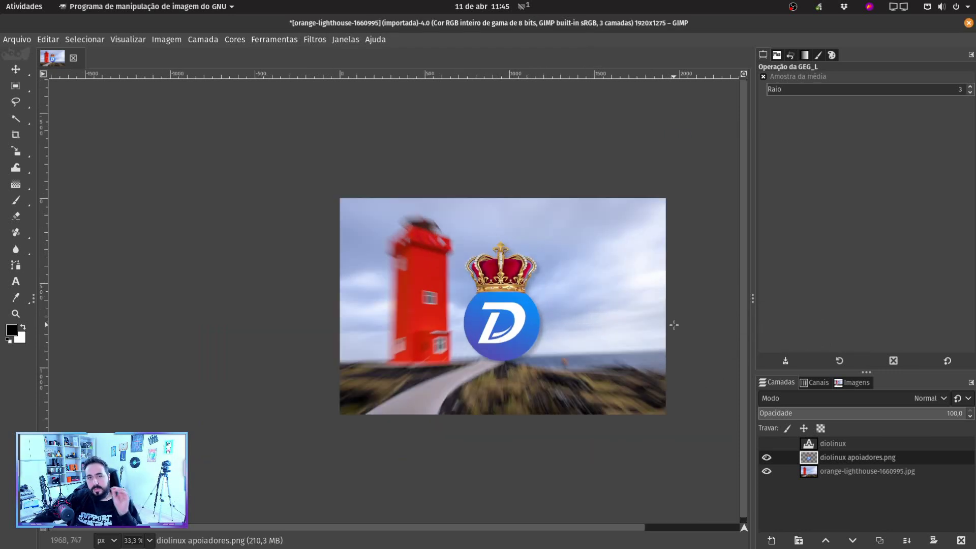
key(ctrl+z)
key(ctrl+z)
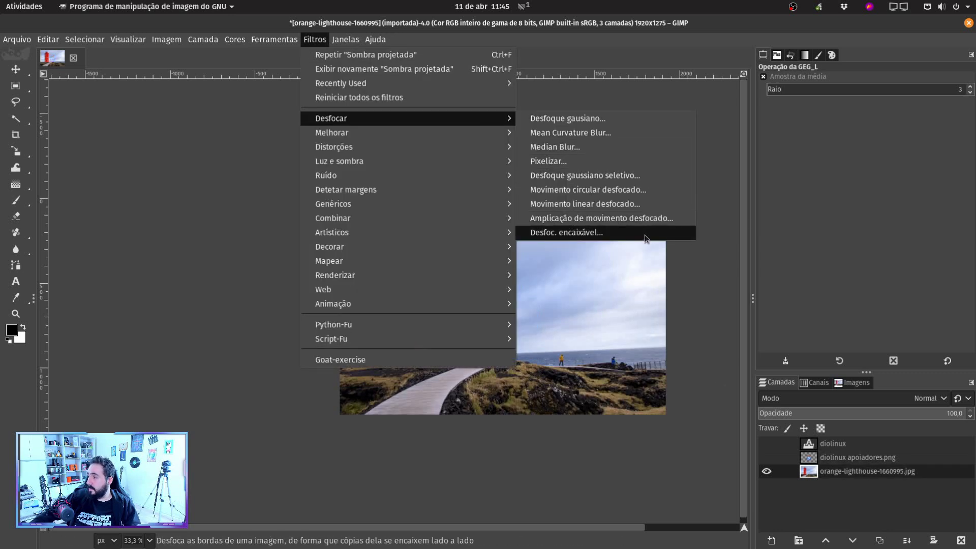
Try the tileable blur on the lighthouse layer with a radius of 47, vertical and horizontal blurring, and the IIR type, and undo it
click(643, 235)
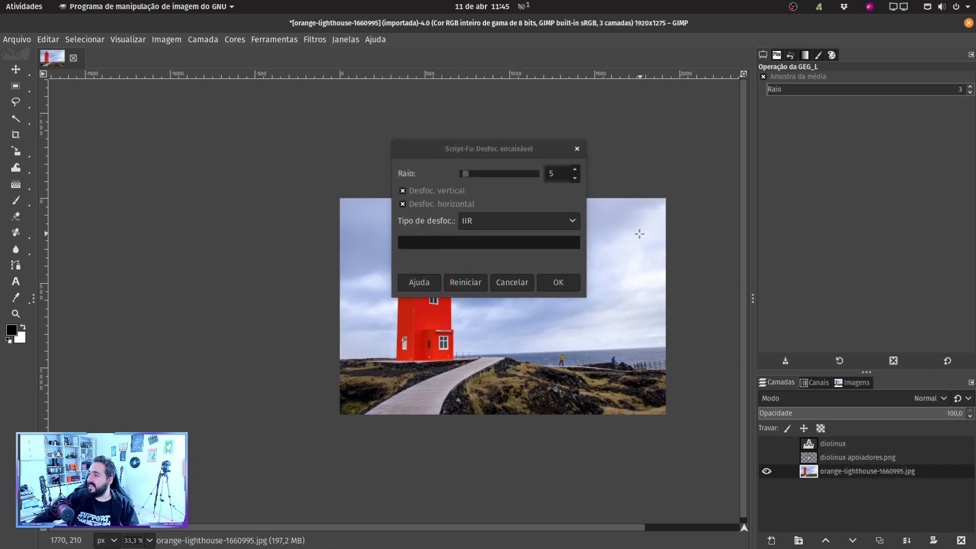
drag(483, 152, 199, 154)
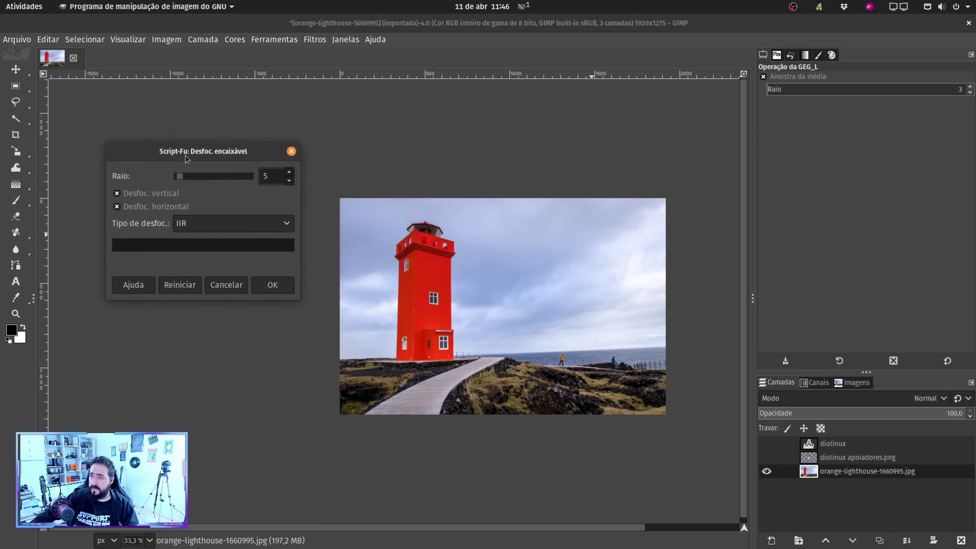
drag(207, 178, 202, 178)
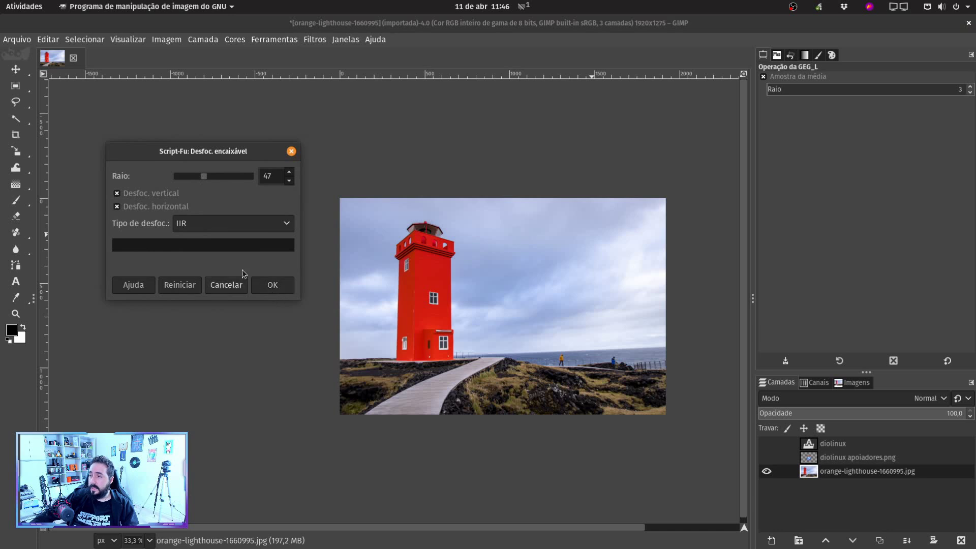
click(281, 289)
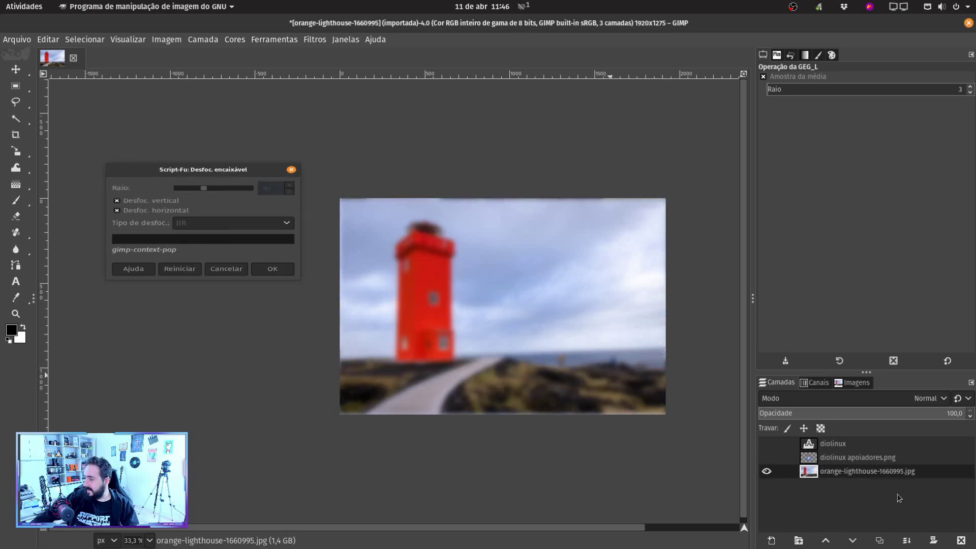
scroll(716, 463, up, 1)
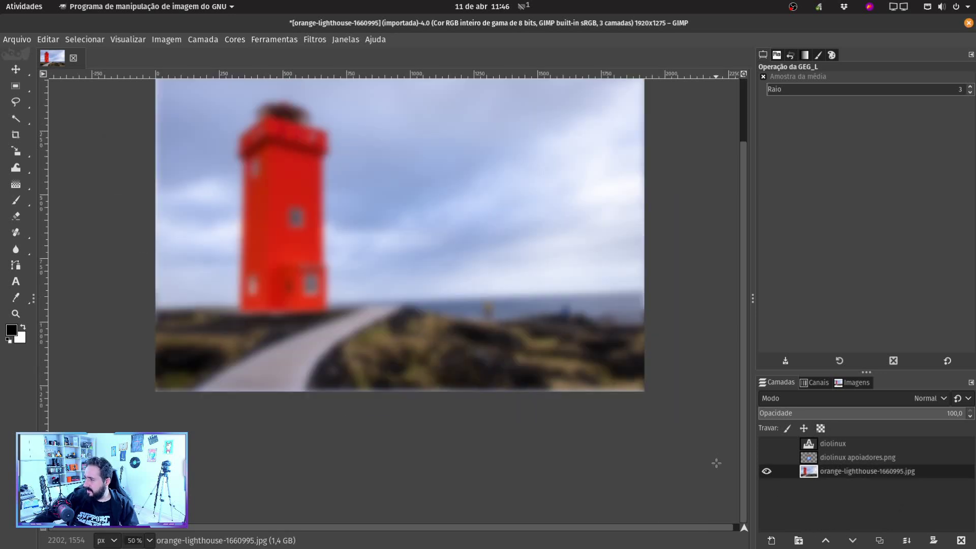
scroll(335, 280, up, 2)
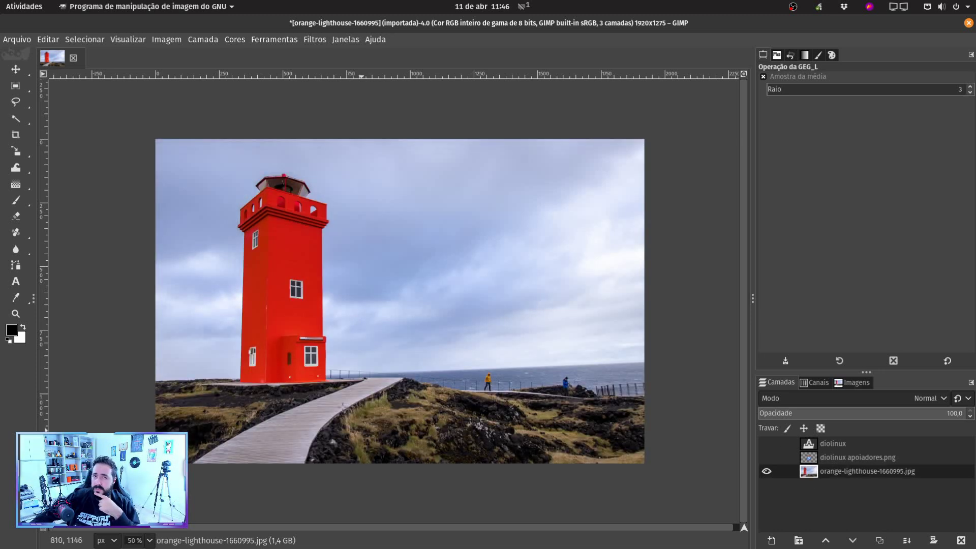
click(318, 41)
mouse_move(330, 118)
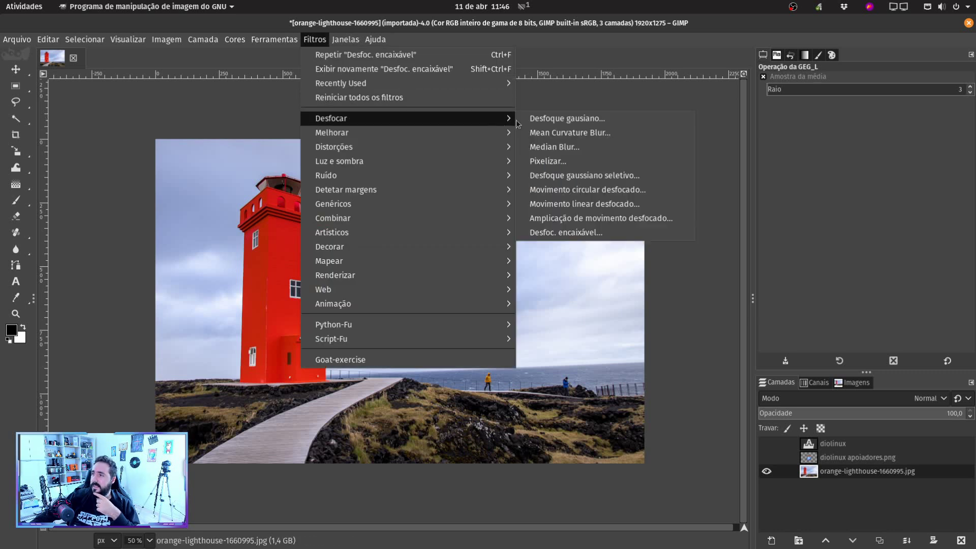
mouse_move(509, 178)
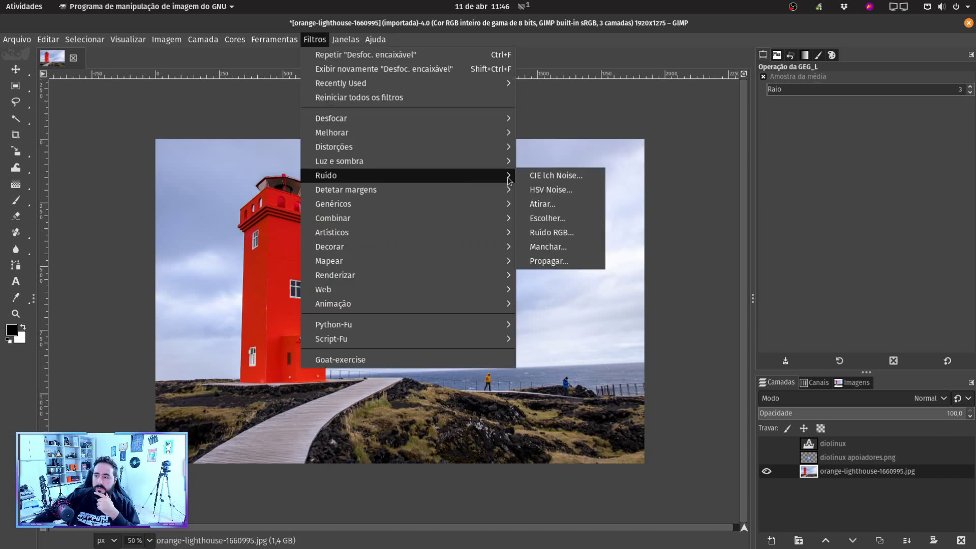
click(103, 113)
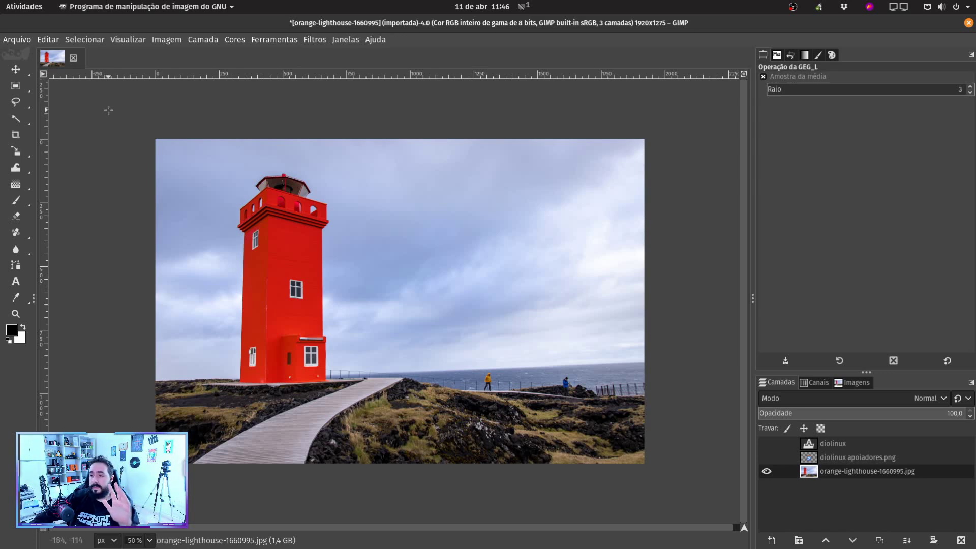
Activate the Move tool
click(16, 69)
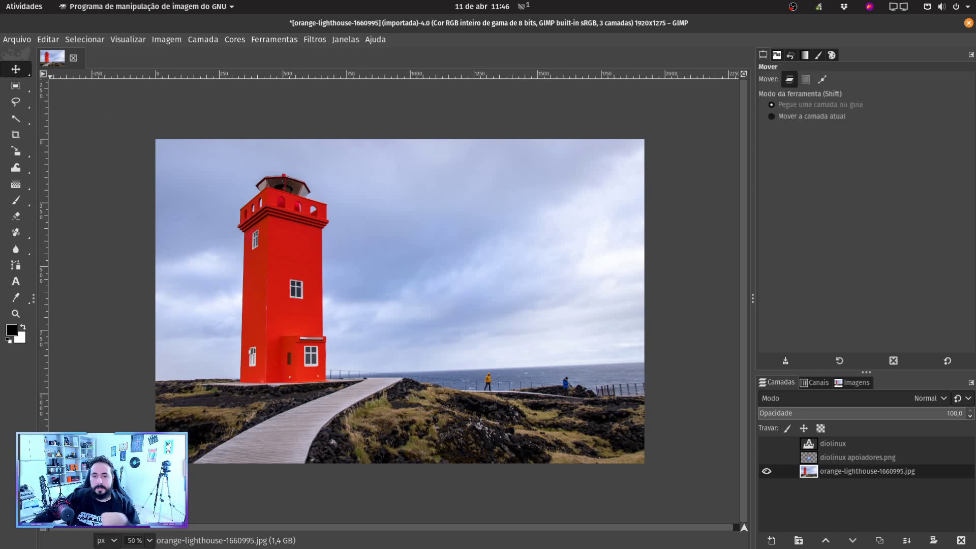